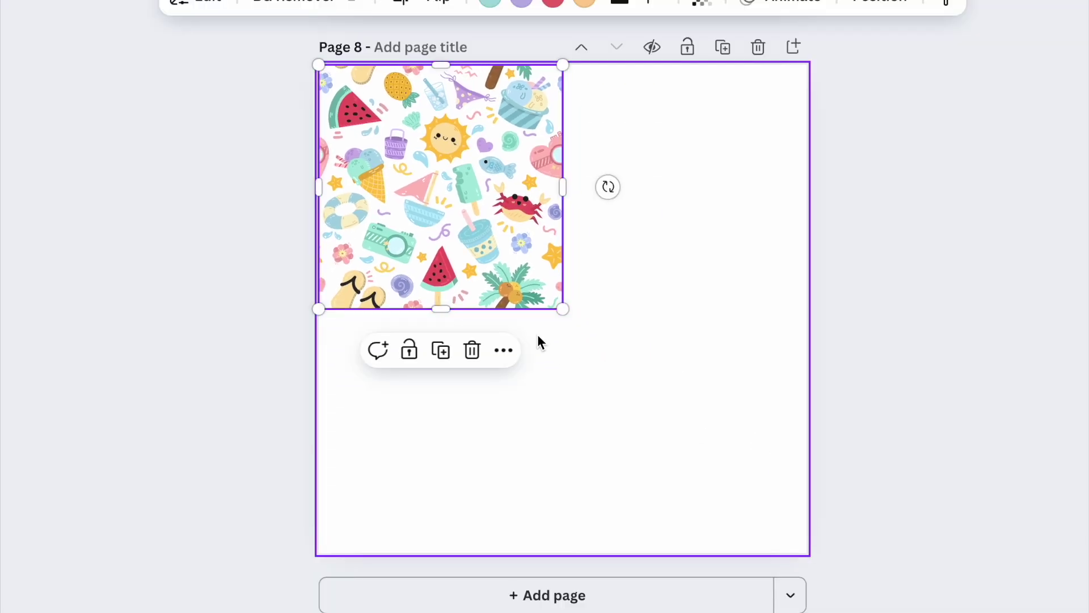
- Duplicate the pattern tile, move the copy to its right, and start a 3000 × 3000 px custom design
key("ctrl+d")
left_click_drag(525, 246, 745, 242)
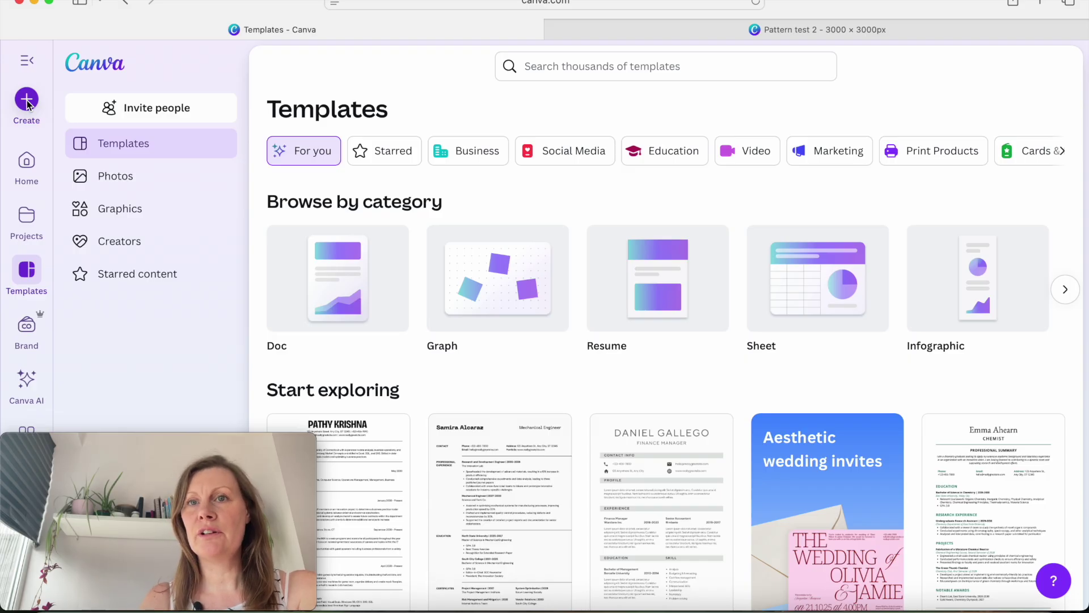
left_click(26, 100)
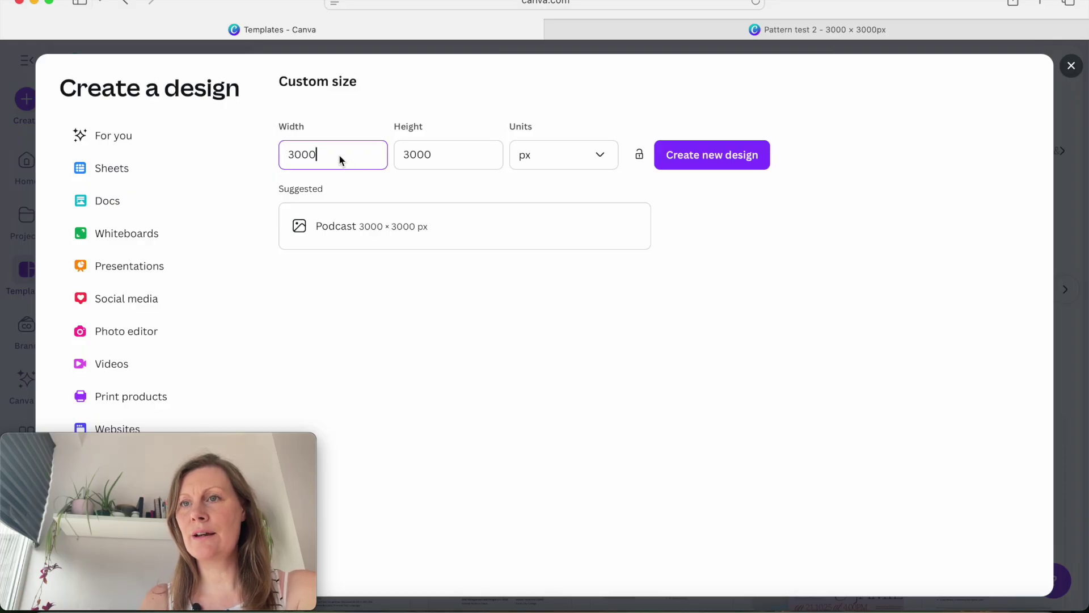
- Keep the custom size units in px, close the dialog, and return to the Pattern test 2 design
left_click(566, 160)
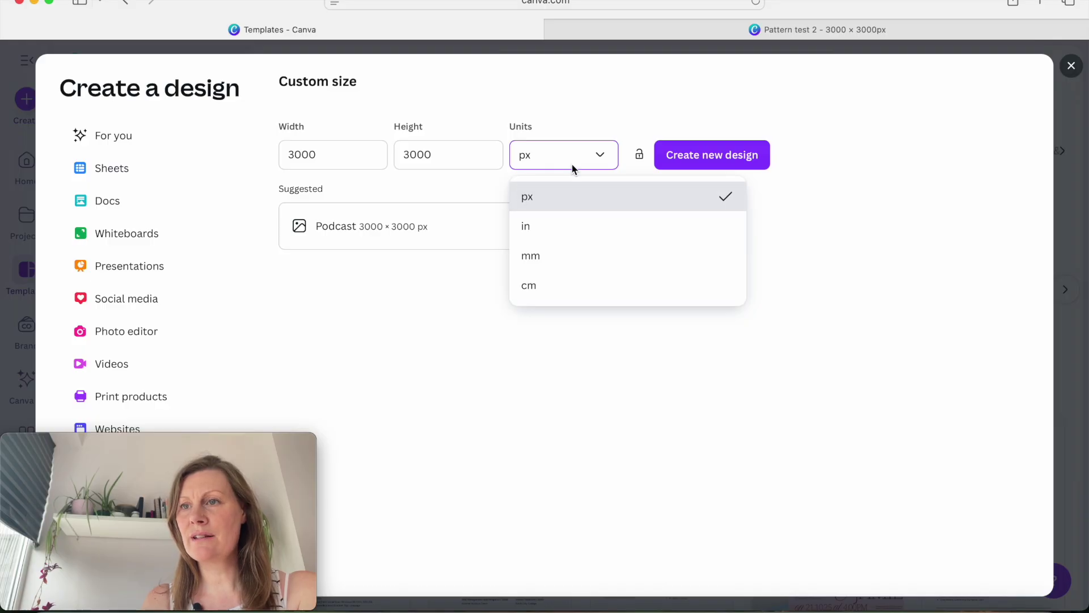
left_click(575, 165)
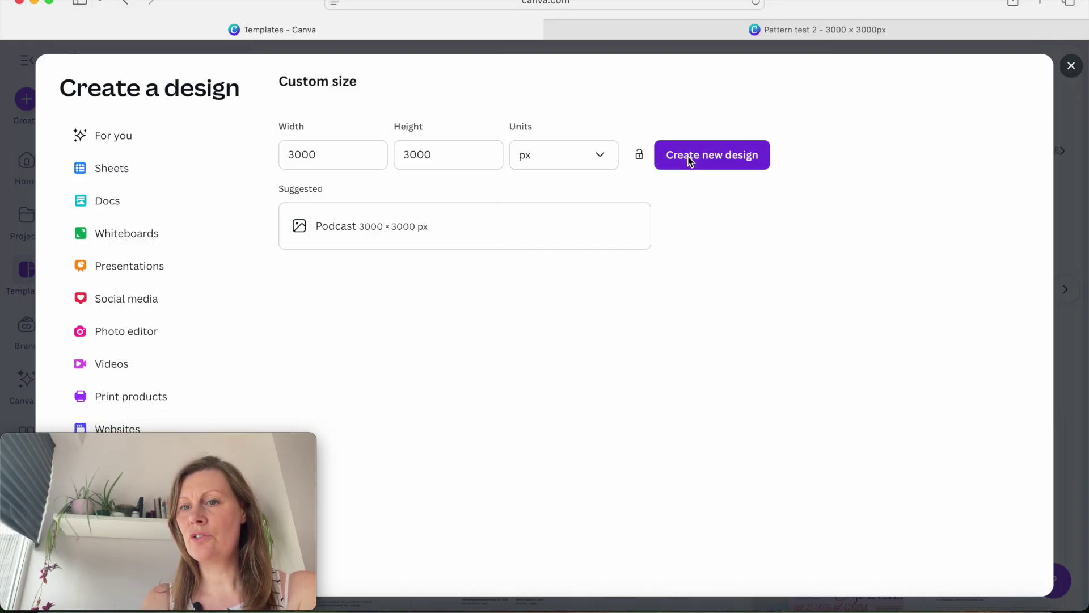
left_click(1072, 67)
left_click(845, 28)
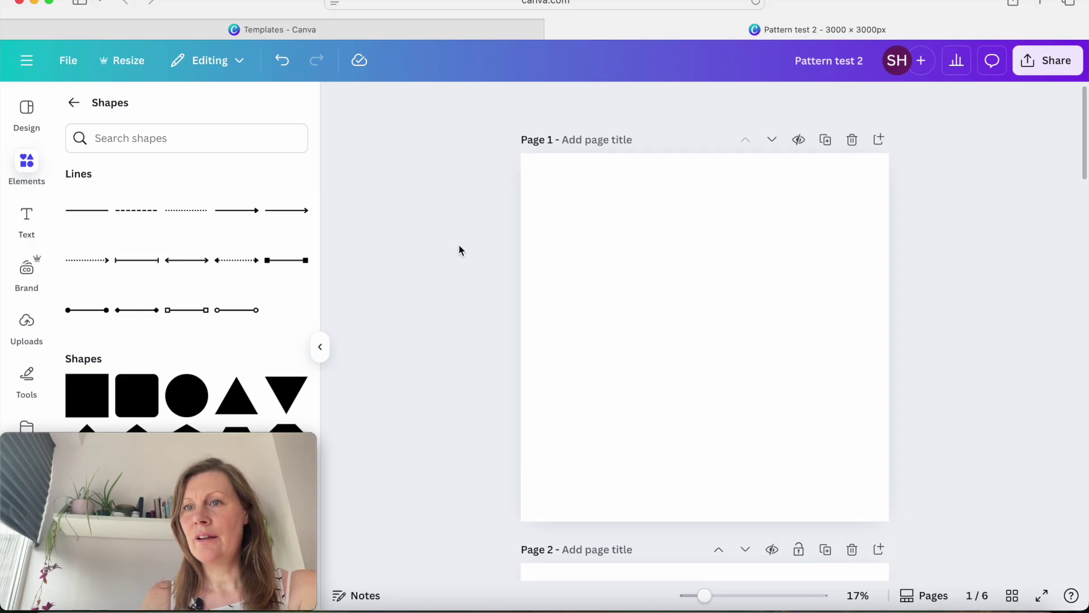
- Leave the design title unchanged and go back from Shapes to the main Elements library
left_click(826, 57)
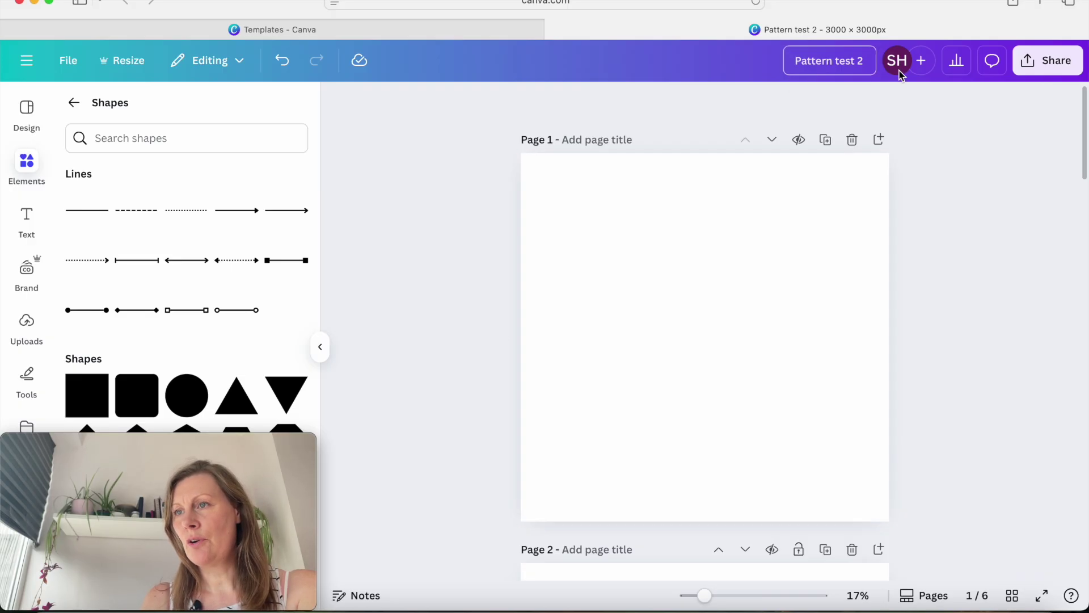
left_click(504, 230)
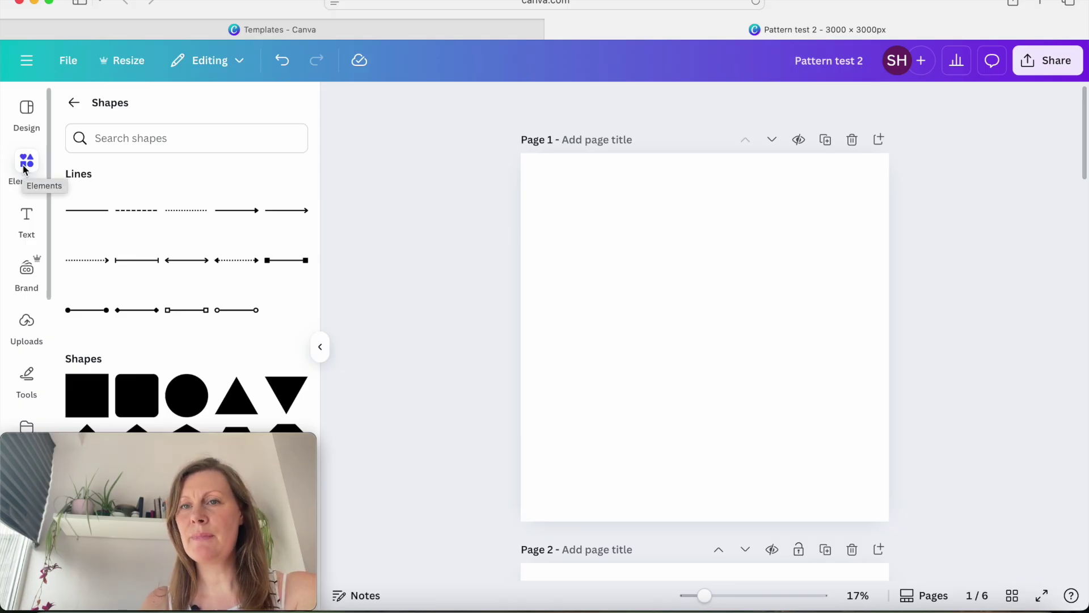
left_click(74, 102)
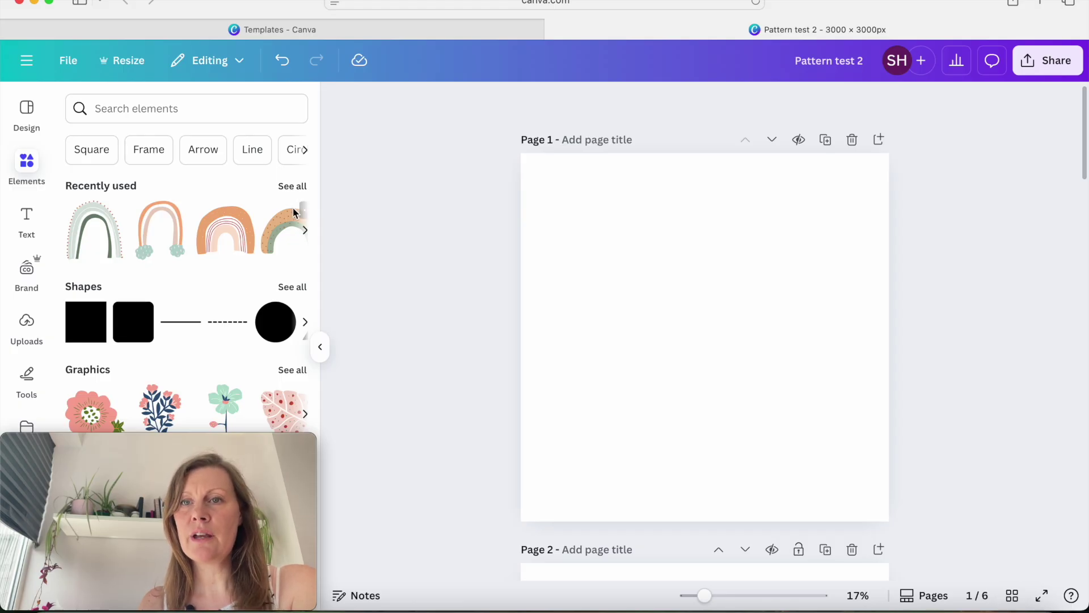
- Search Elements for Rainbows and show all the rainbow graphics results
left_click(216, 103)
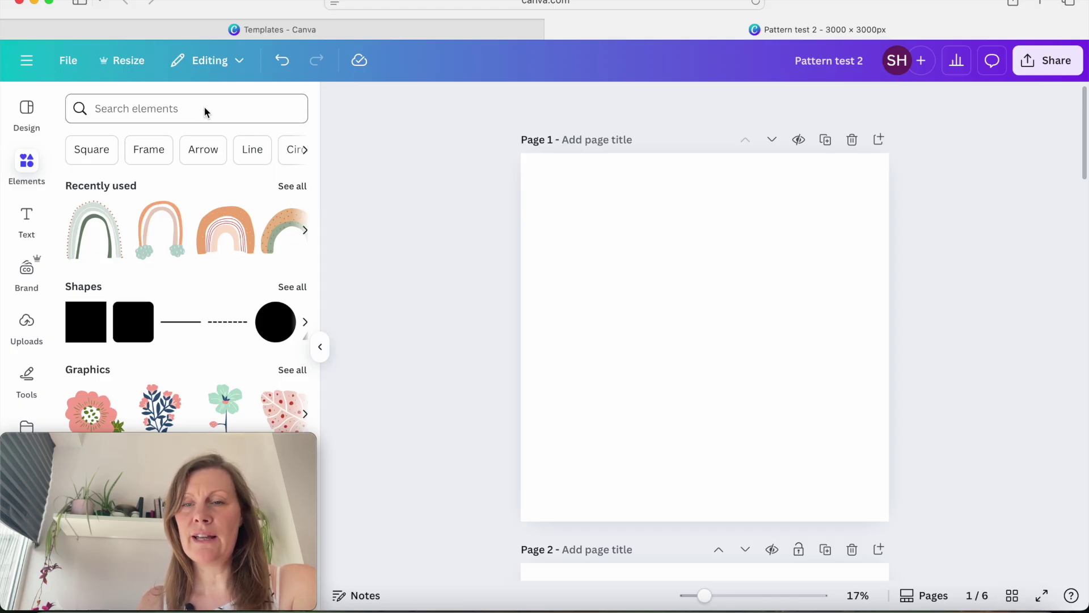
type("ra")
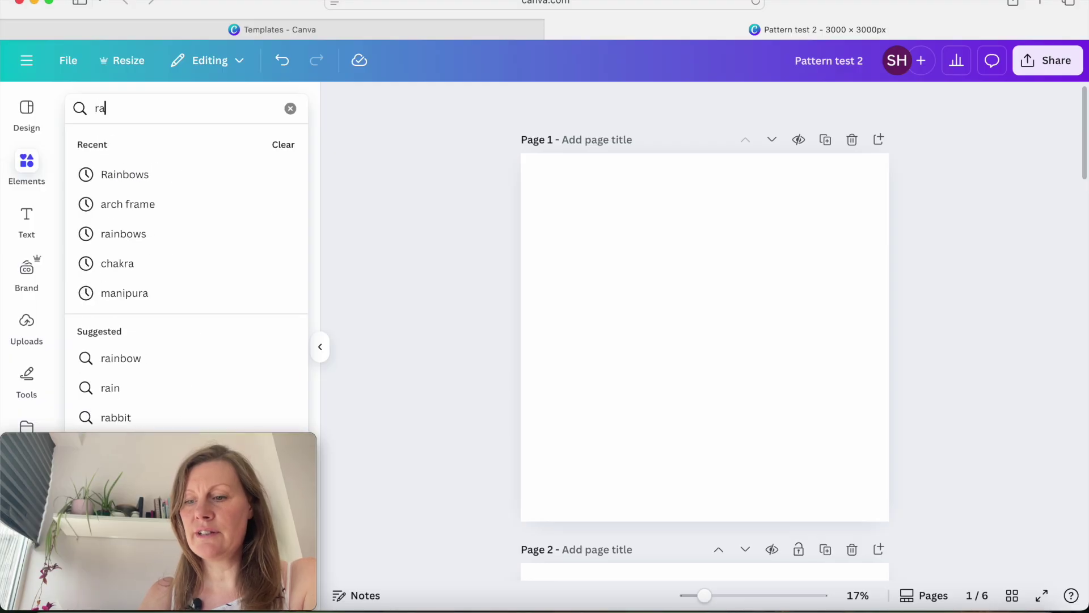
left_click(219, 174)
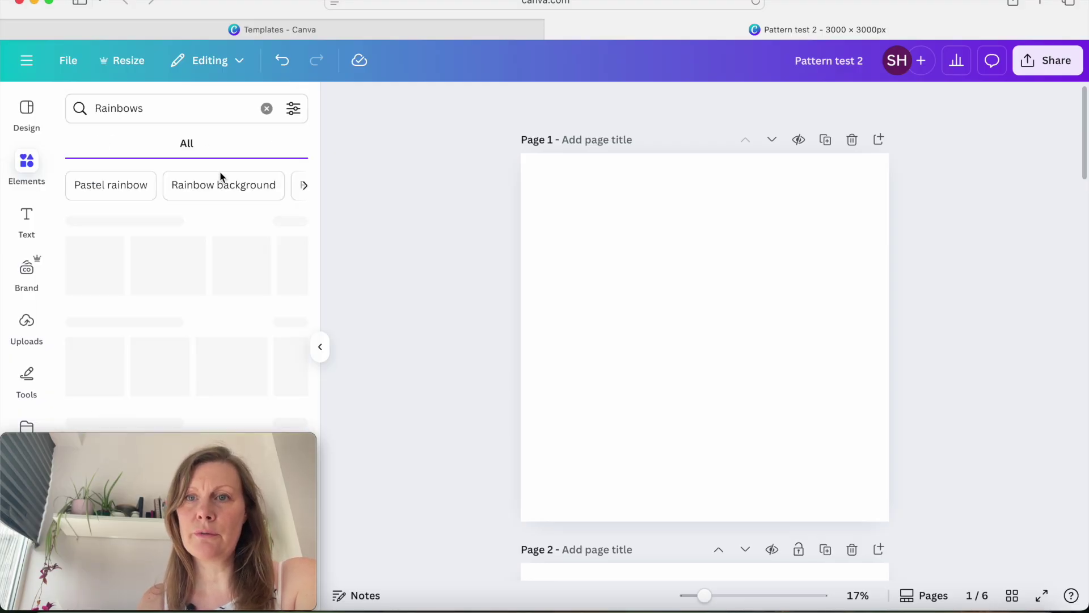
left_click(293, 108)
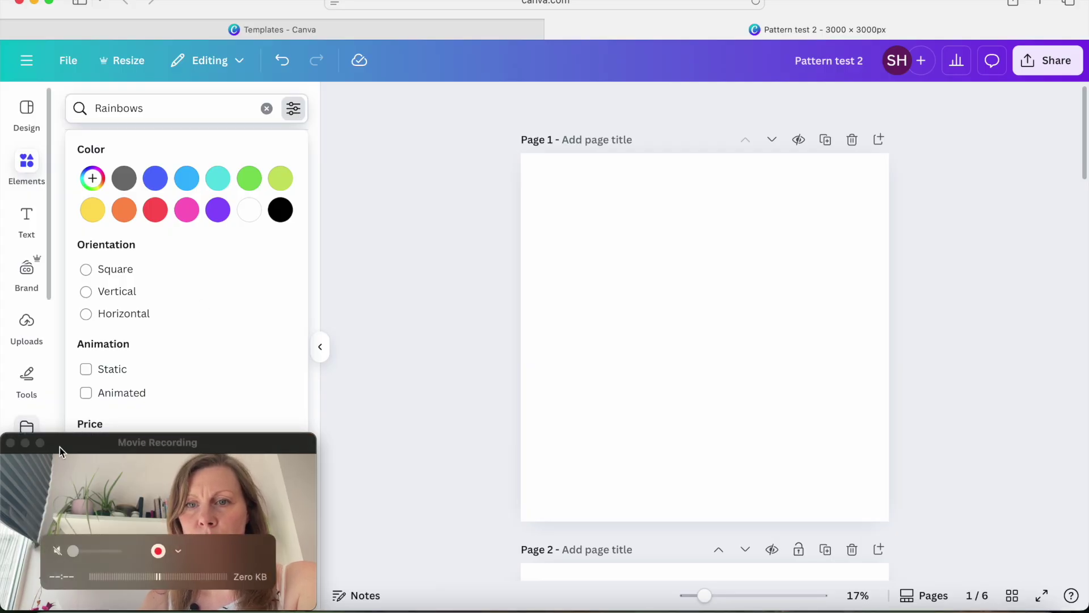
left_click_drag(59, 447, 839, 457)
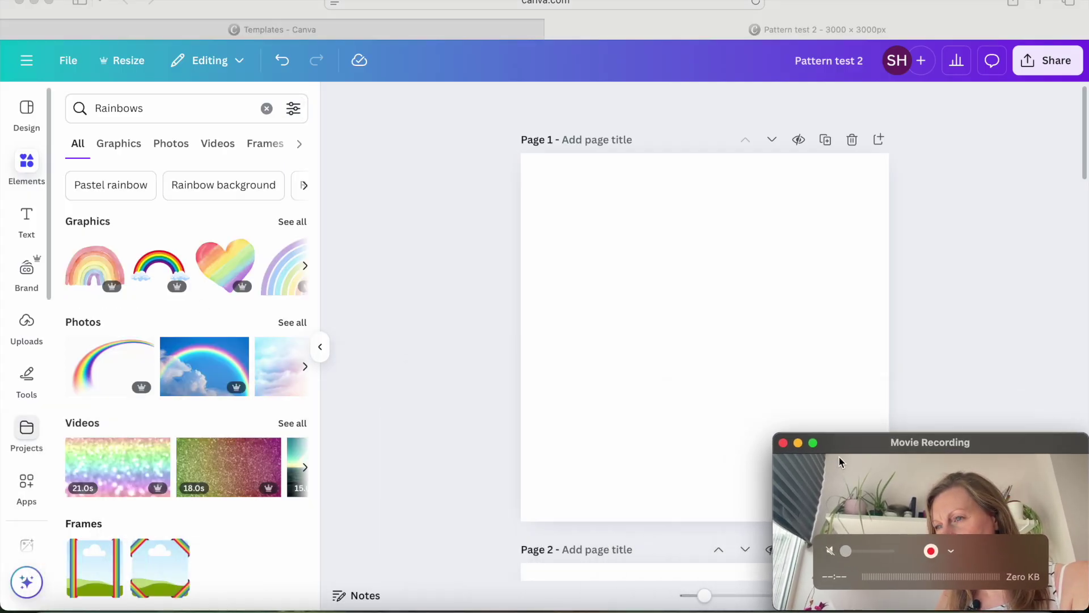
left_click(407, 324)
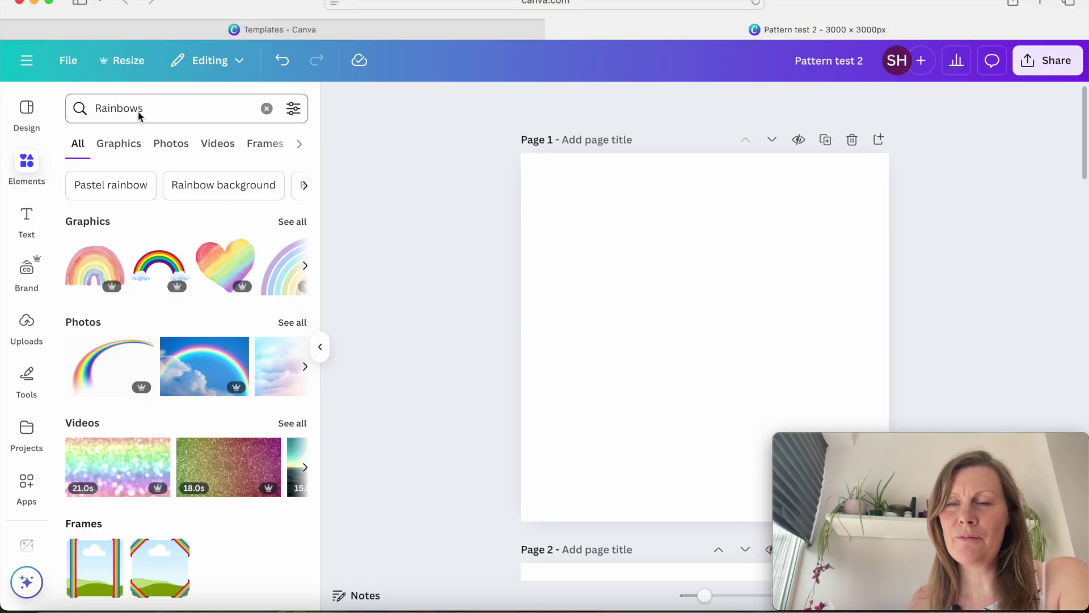
left_click(293, 222)
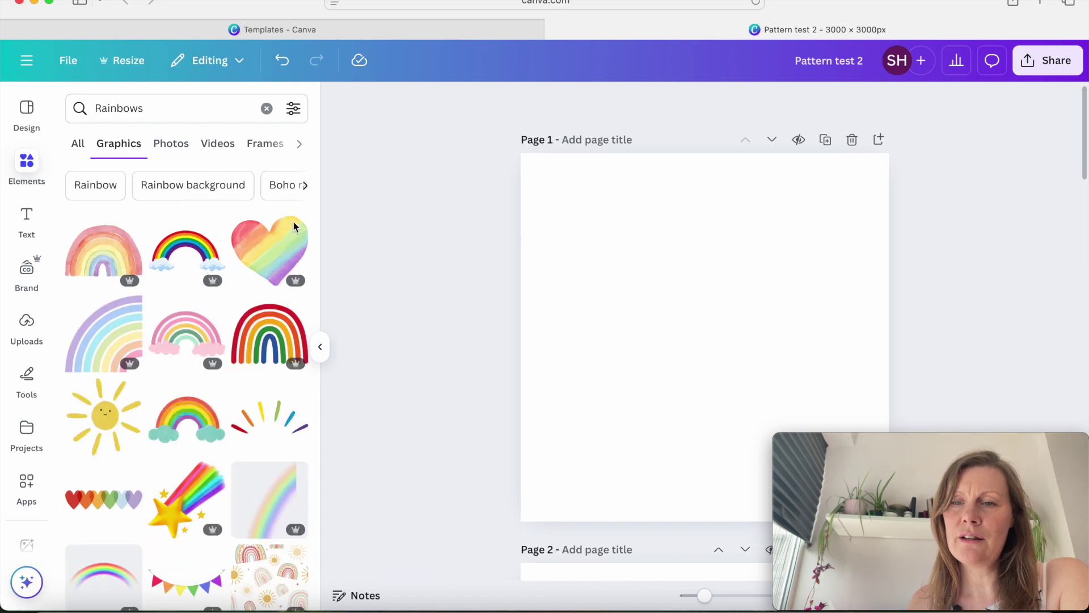
- Filter the rainbow results to free elements only and browse them
left_click(294, 109)
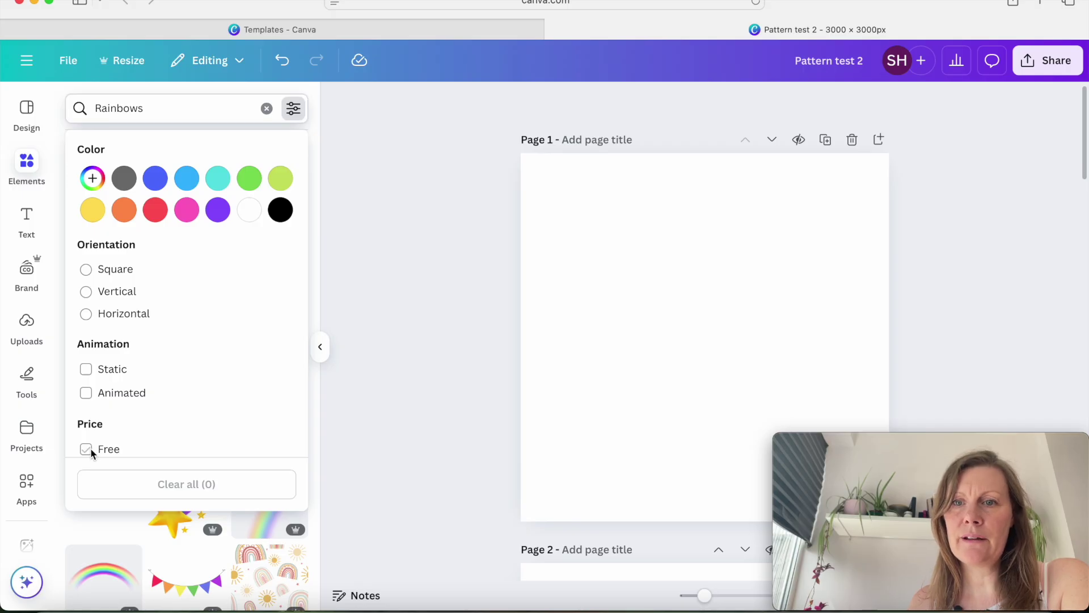
scroll(175, 381, "down", 3)
left_click(85, 344)
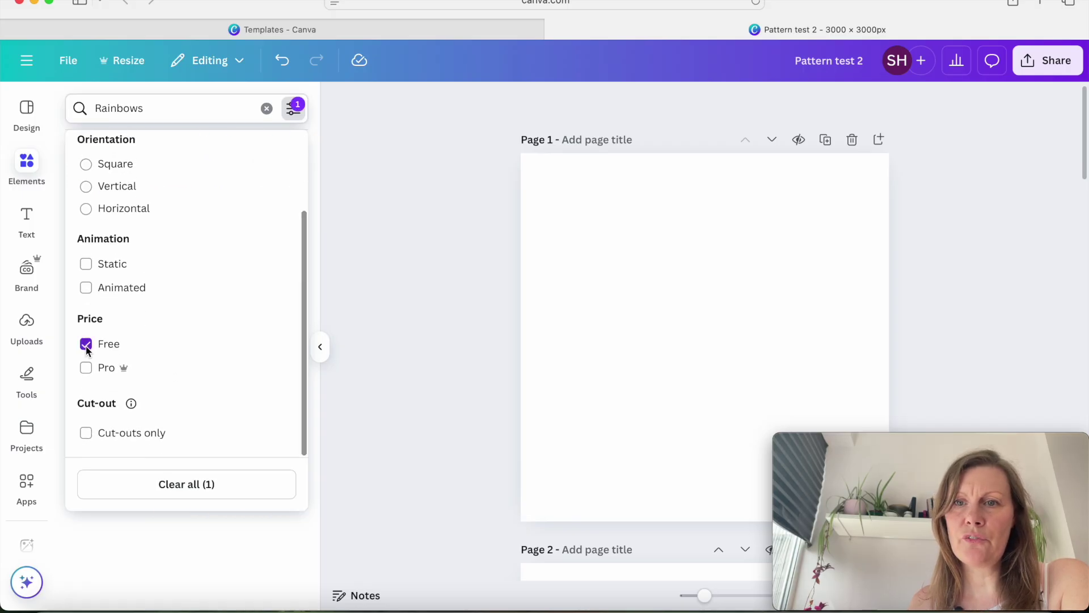
left_click(300, 110)
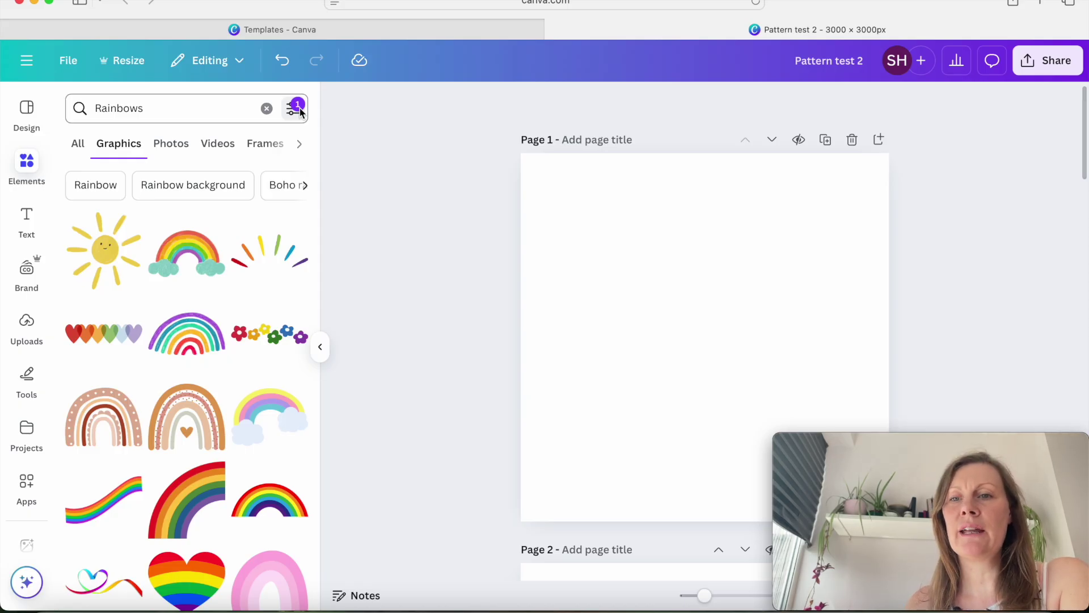
scroll(240, 476, "down", 10)
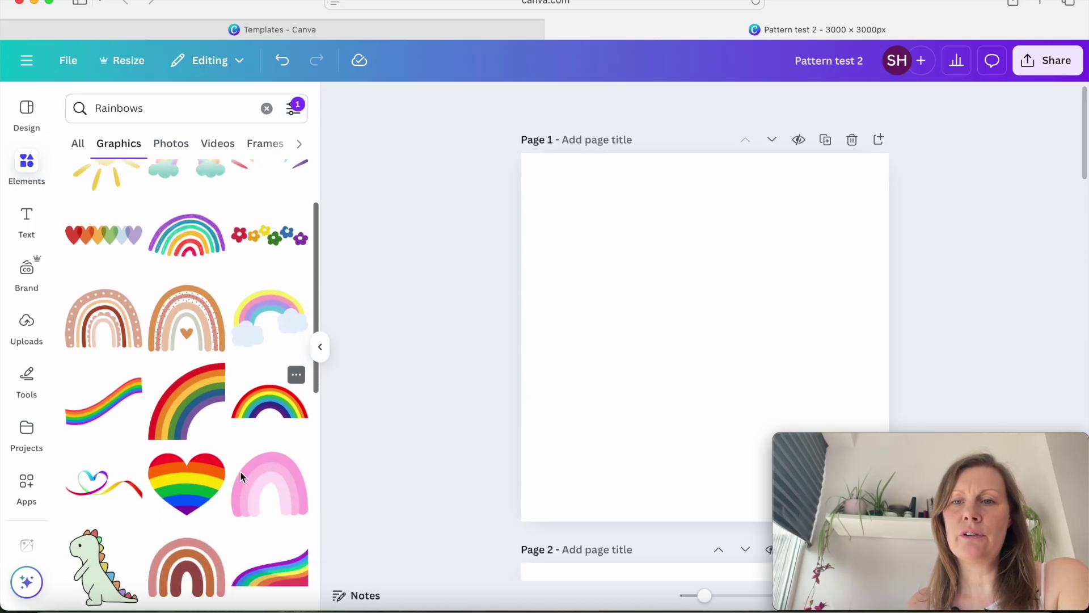
scroll(241, 476, "down", 1)
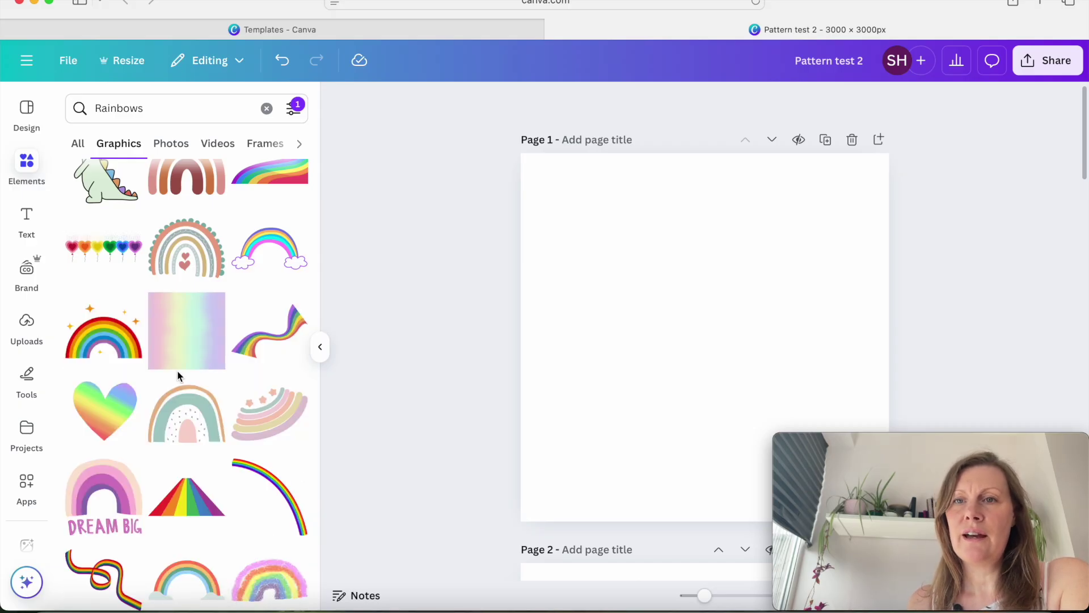
scroll(178, 370, "up", 10)
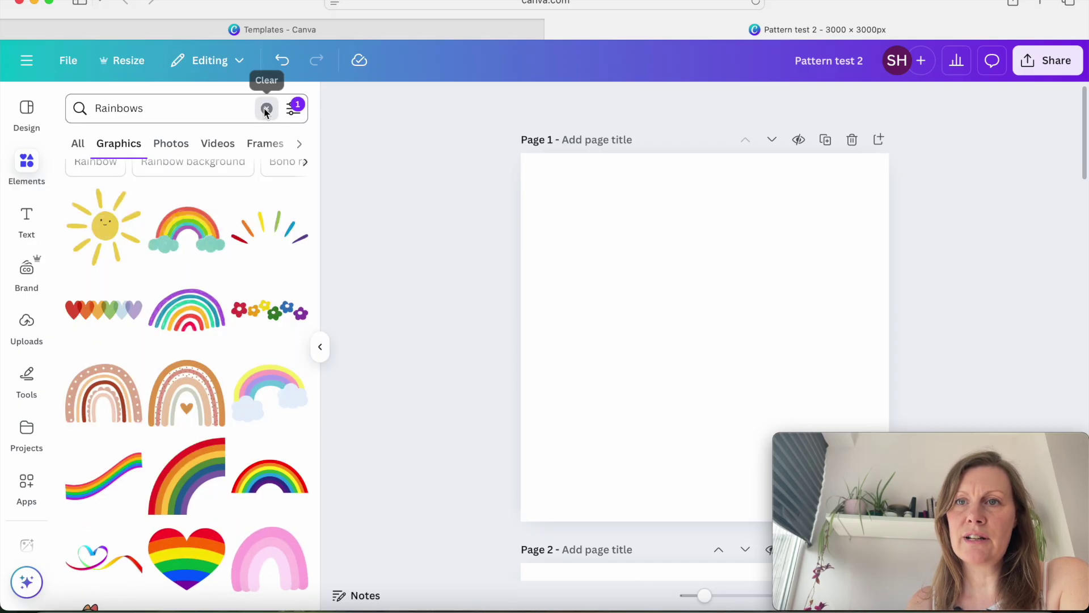
- Clear the search and add the yellow 'good vibes only' rainbow from Magic recommendations
left_click(267, 108)
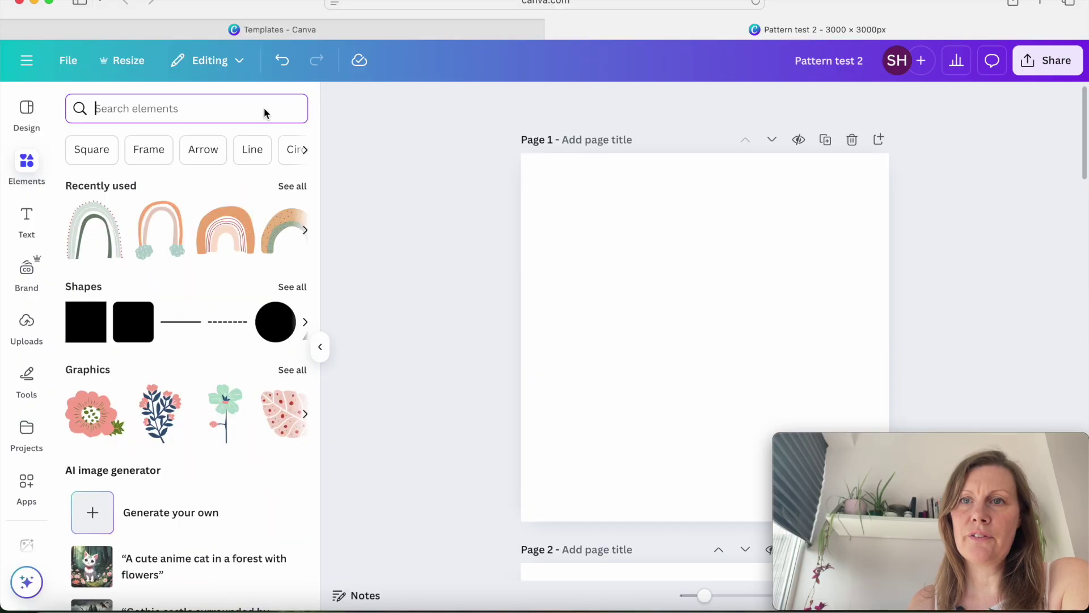
left_click(292, 187)
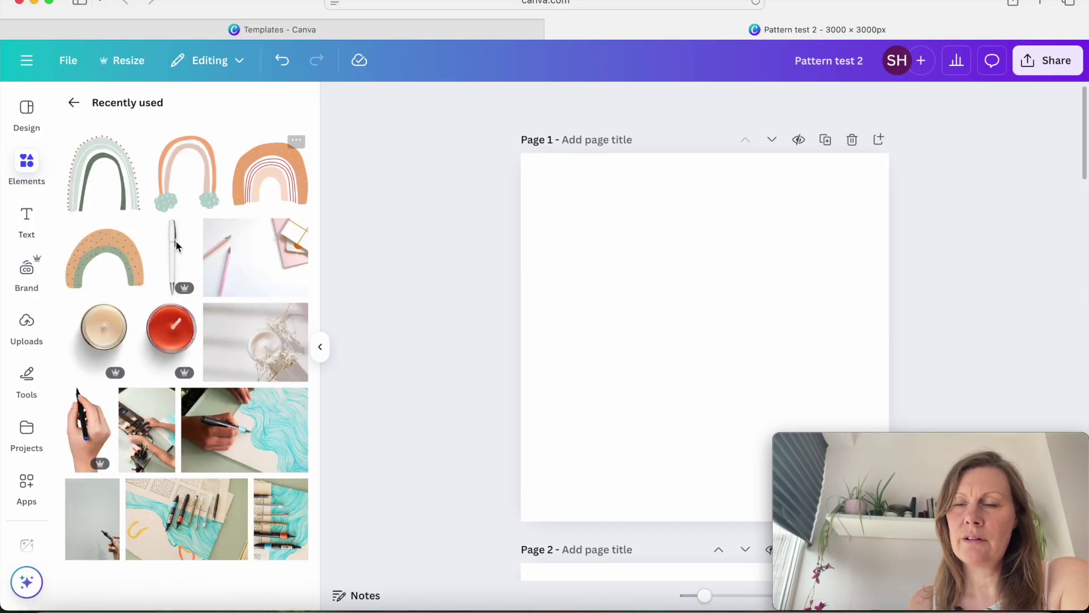
left_click(73, 104)
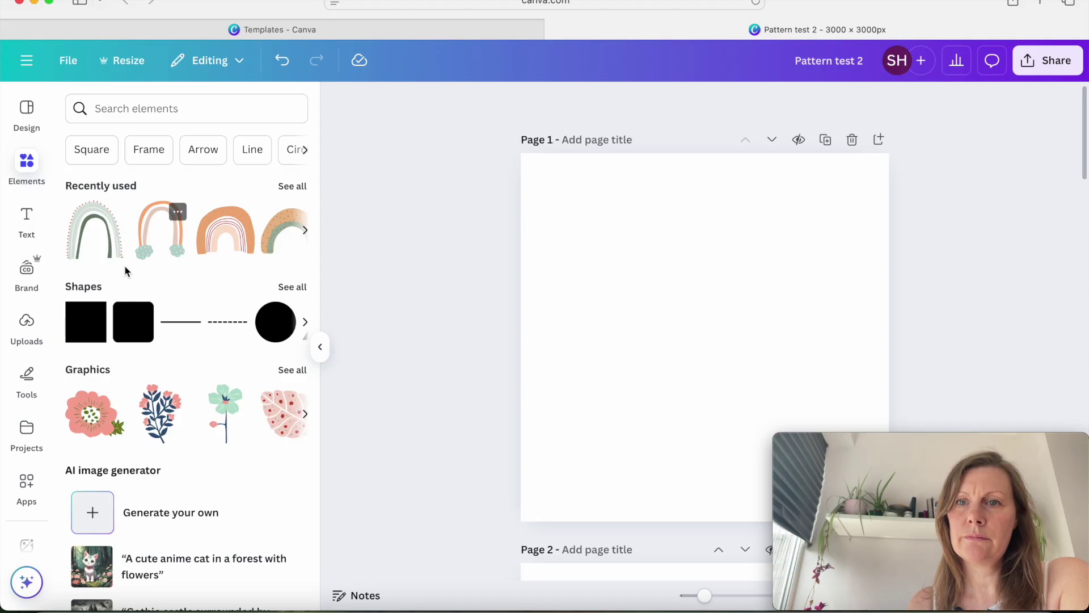
left_click(292, 371)
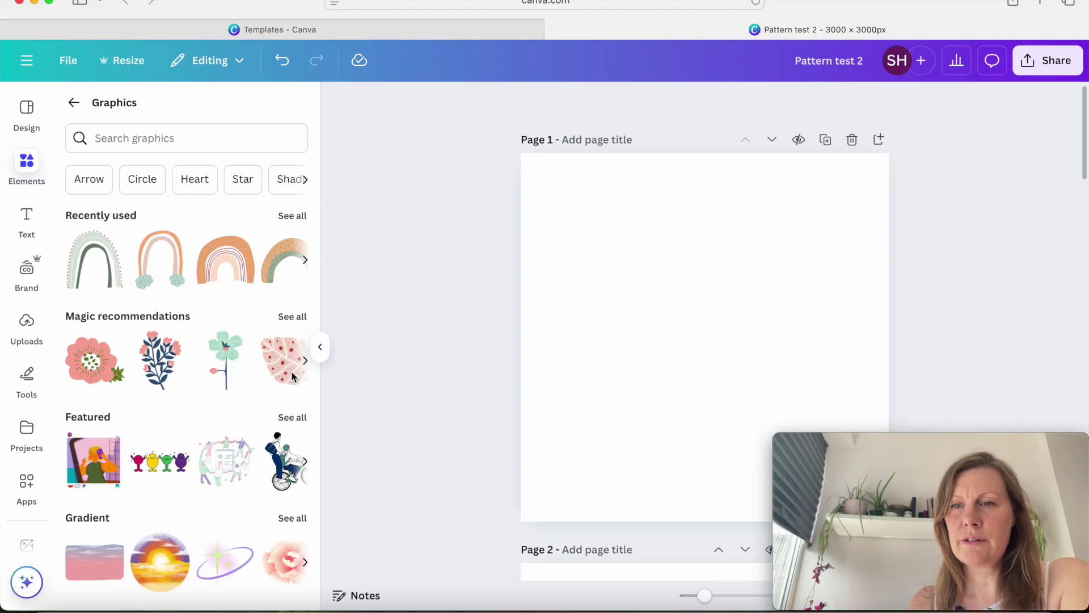
left_click(291, 318)
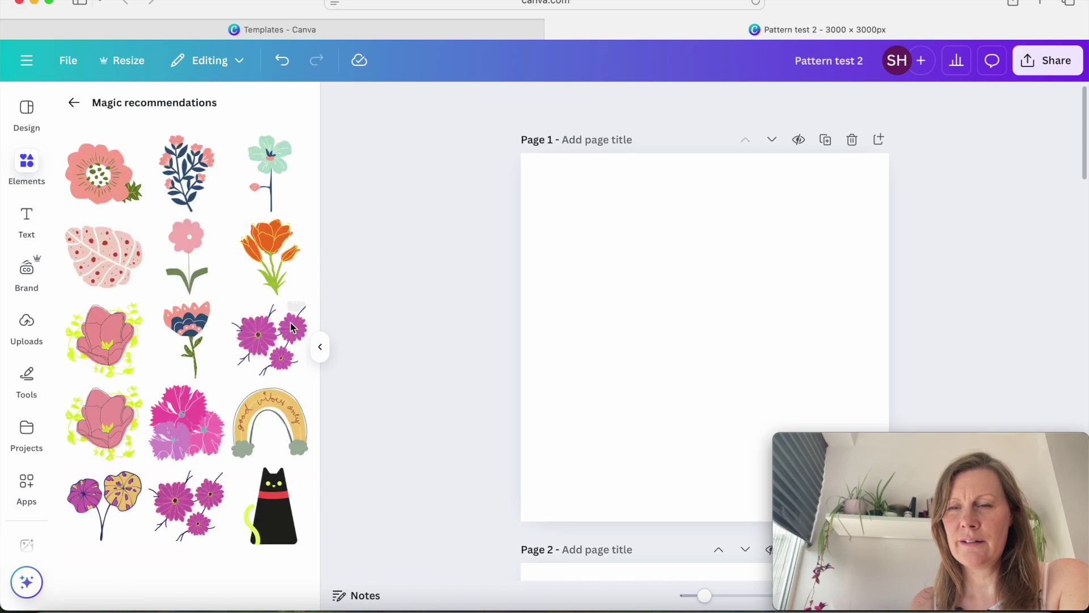
left_click(296, 428)
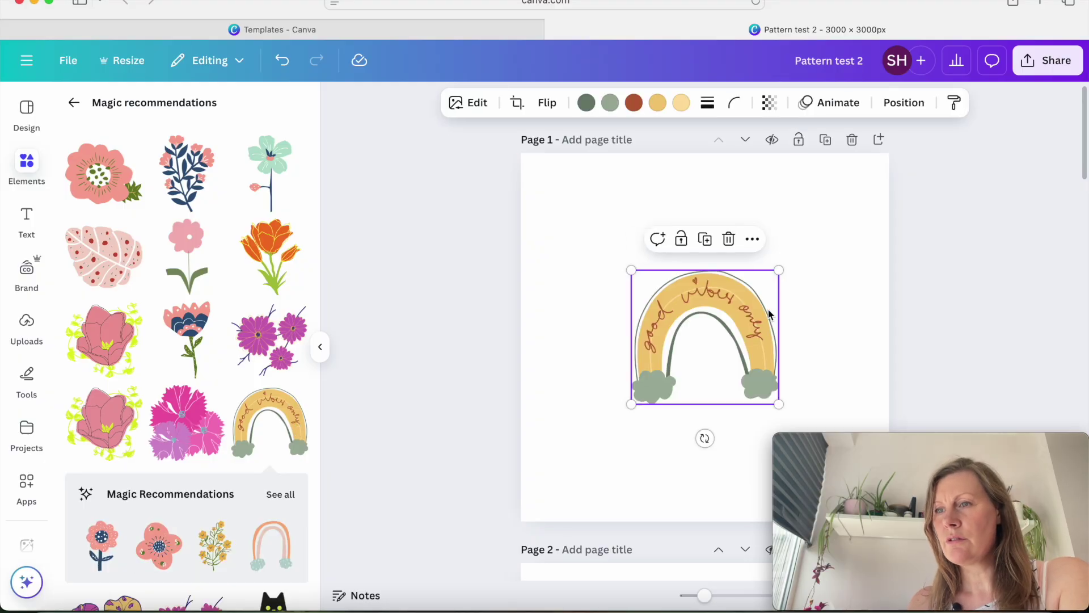
- Shrink the rainbow, move it to the page's top-left, and tilt it slightly
left_click_drag(779, 407, 724, 354)
left_click_drag(698, 298, 617, 222)
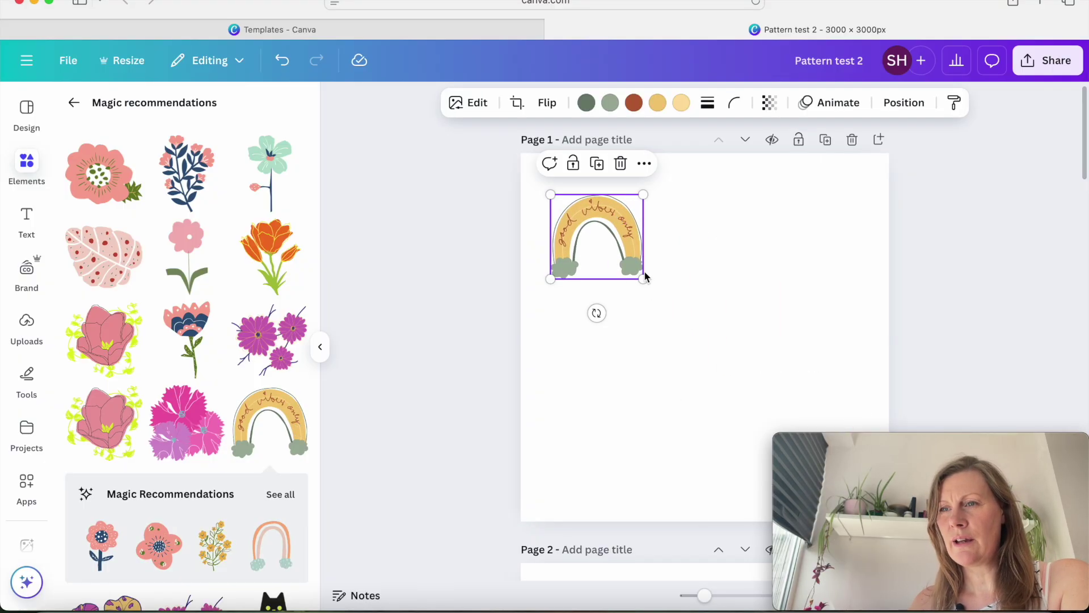
left_click_drag(595, 318, 611, 328)
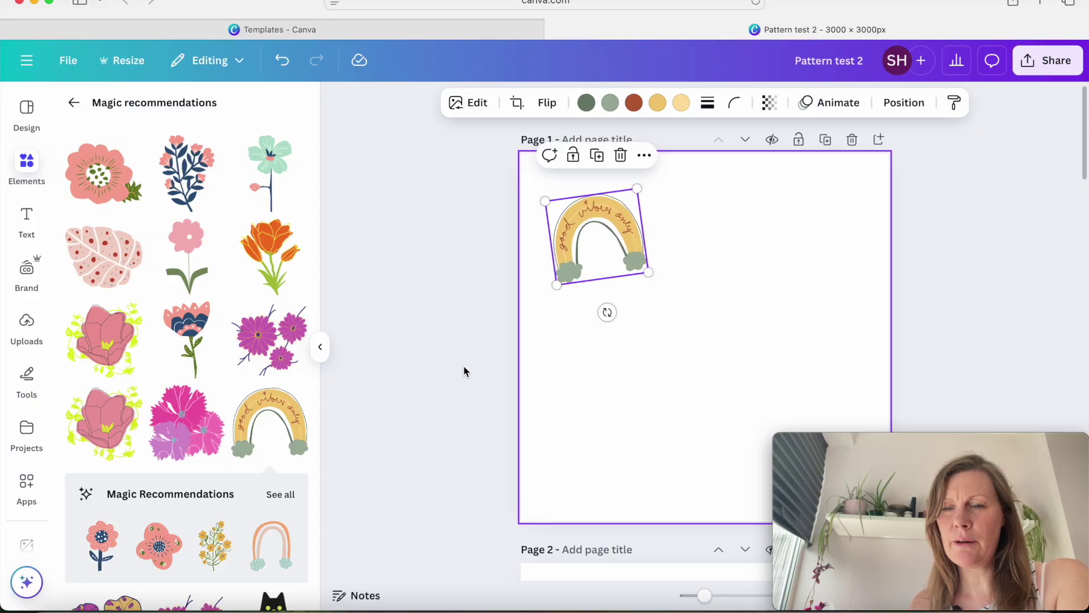
- Add the yellow flower sprig, rotate it about 11 degrees, and enlarge it slightly
left_click(217, 550)
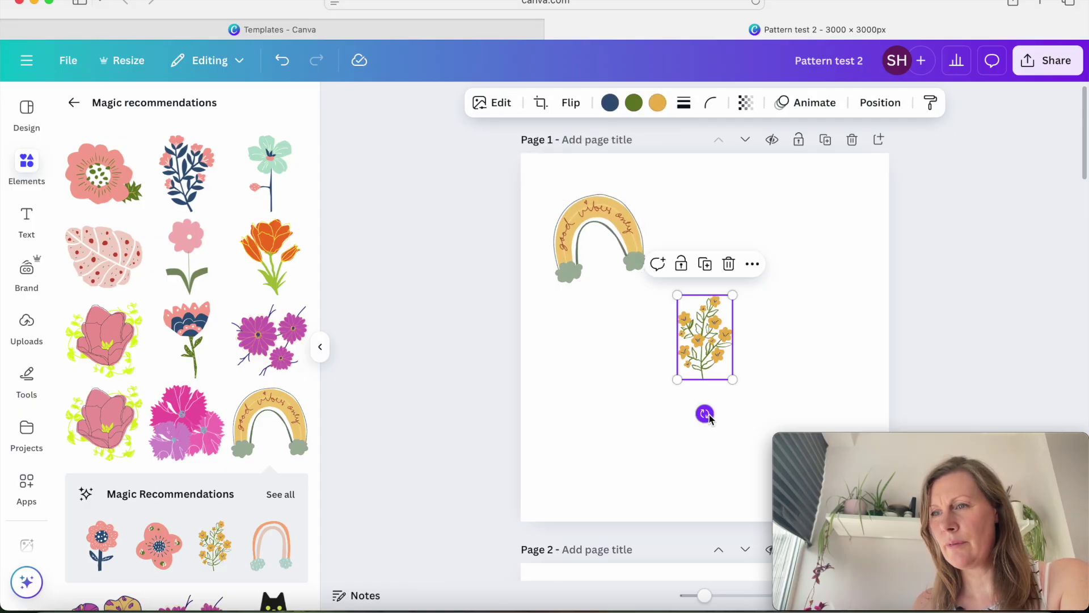
left_click_drag(706, 414, 695, 426)
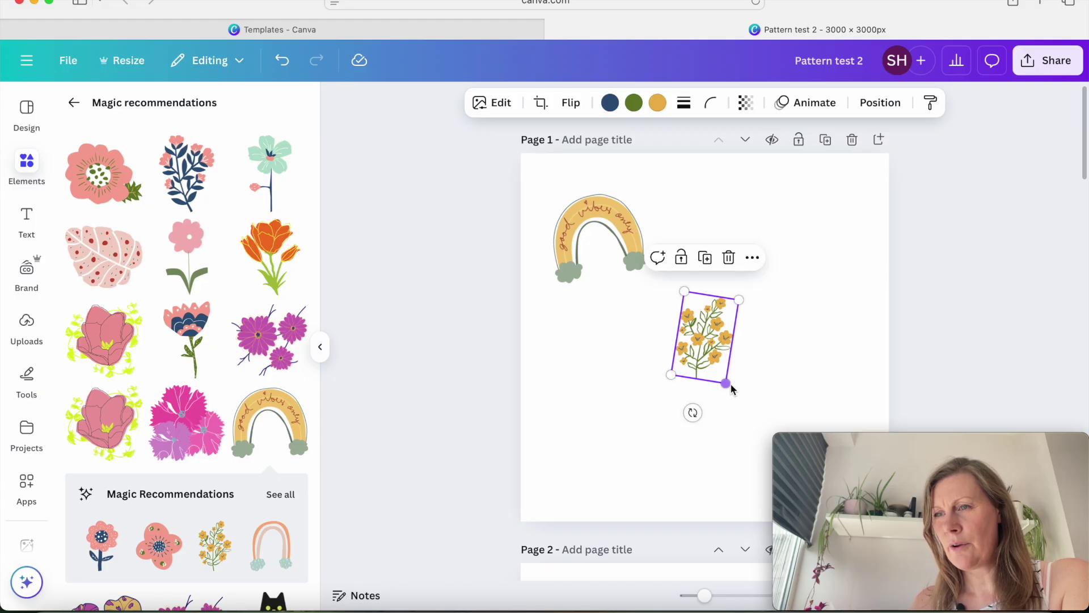
left_click_drag(732, 389, 734, 401)
left_click(634, 441)
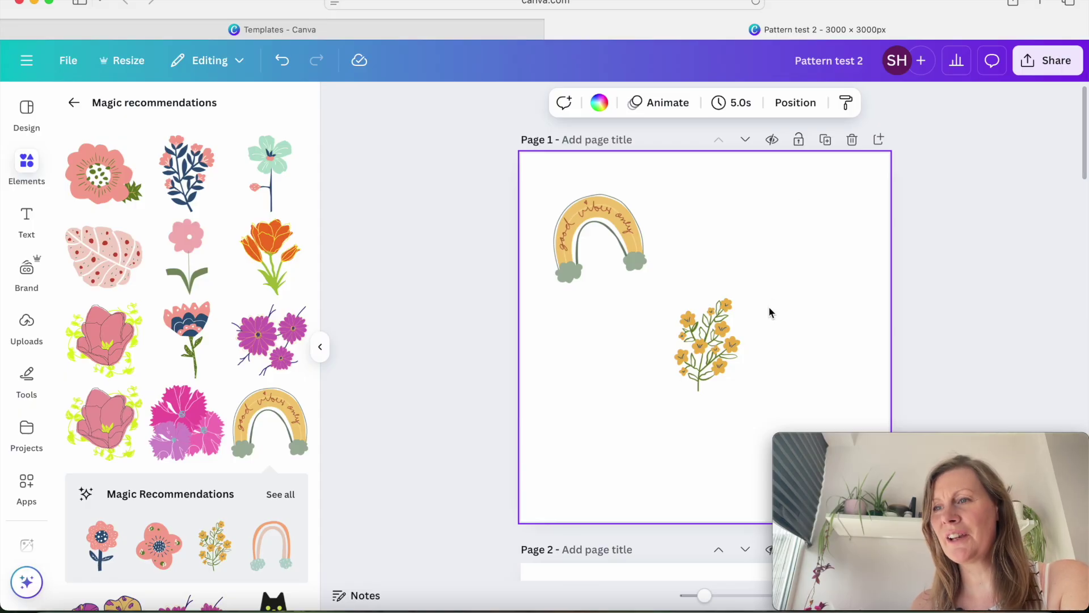
left_click_drag(761, 356, 692, 287)
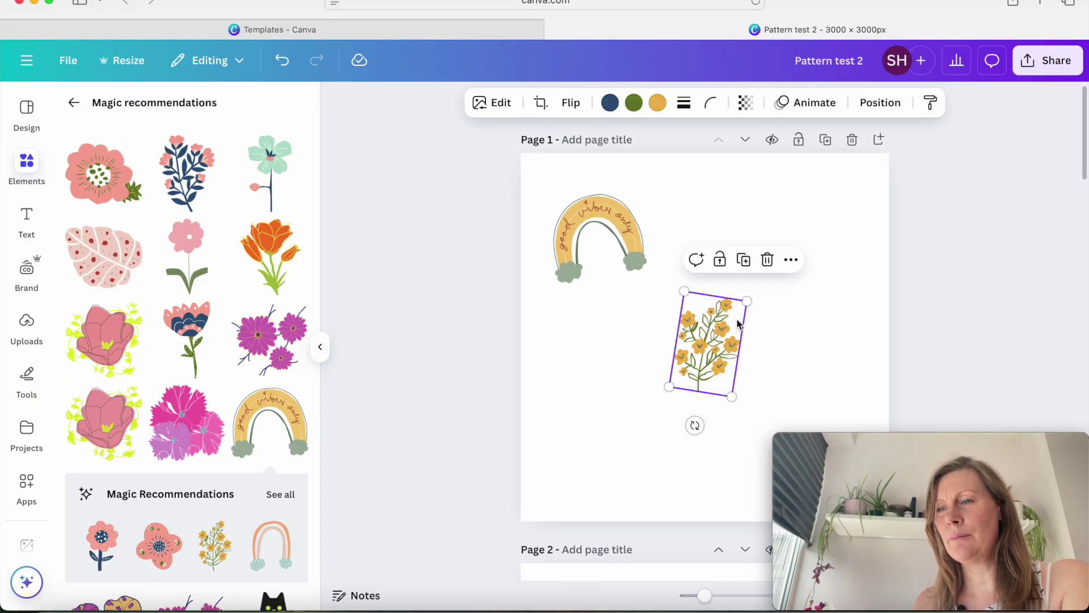
- Scroll down until Page 2 with its nine rainbow and flower graphics is fully visible
scroll(781, 370, "down", 4)
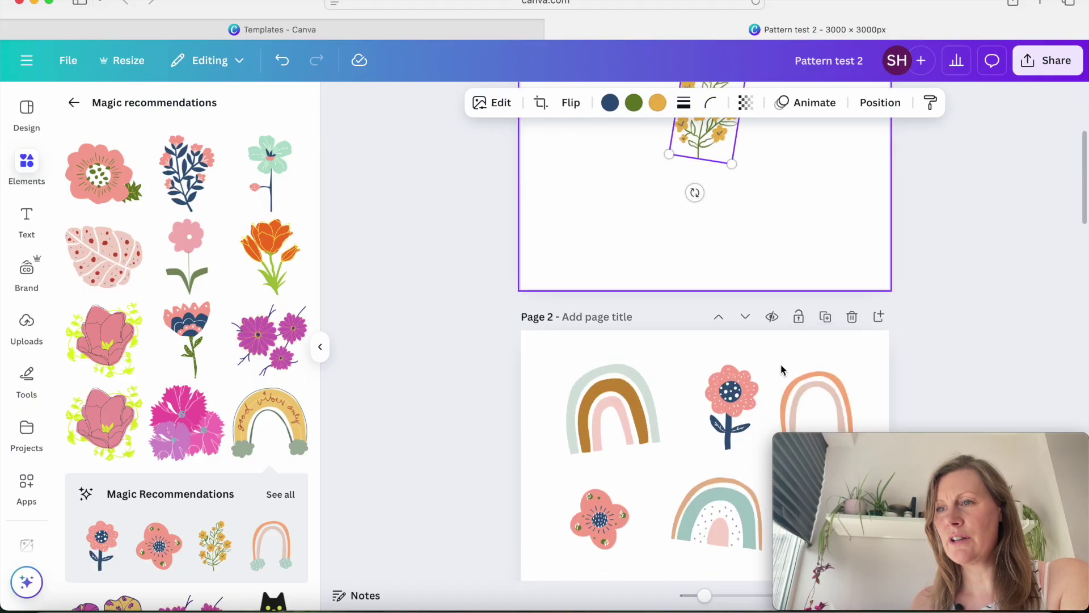
scroll(780, 369, "down", 3)
mouse_move(983, 442)
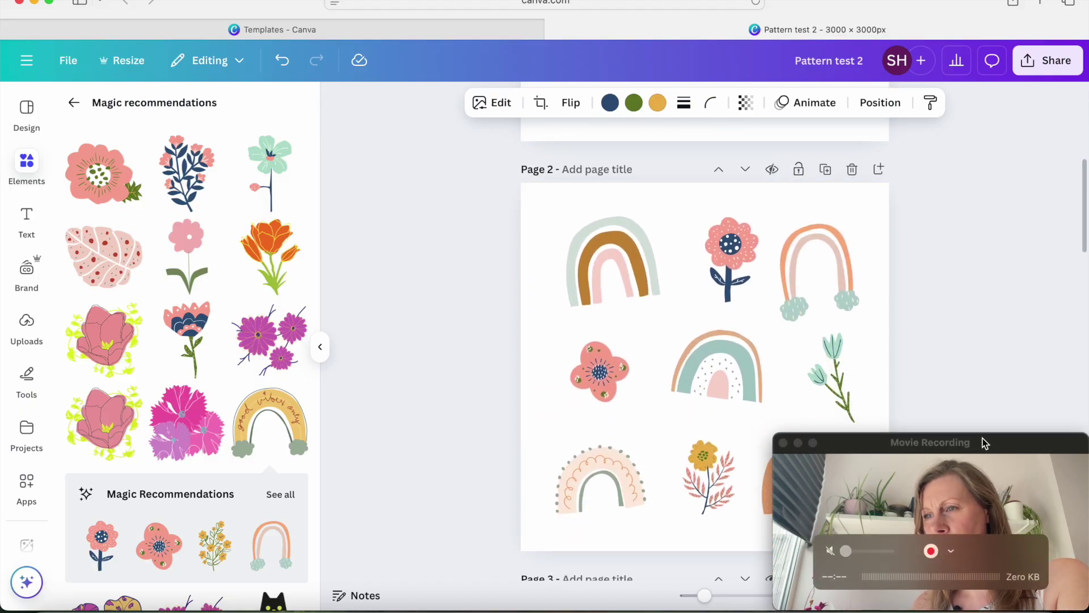
left_click_drag(983, 442, 211, 449)
left_click(441, 438)
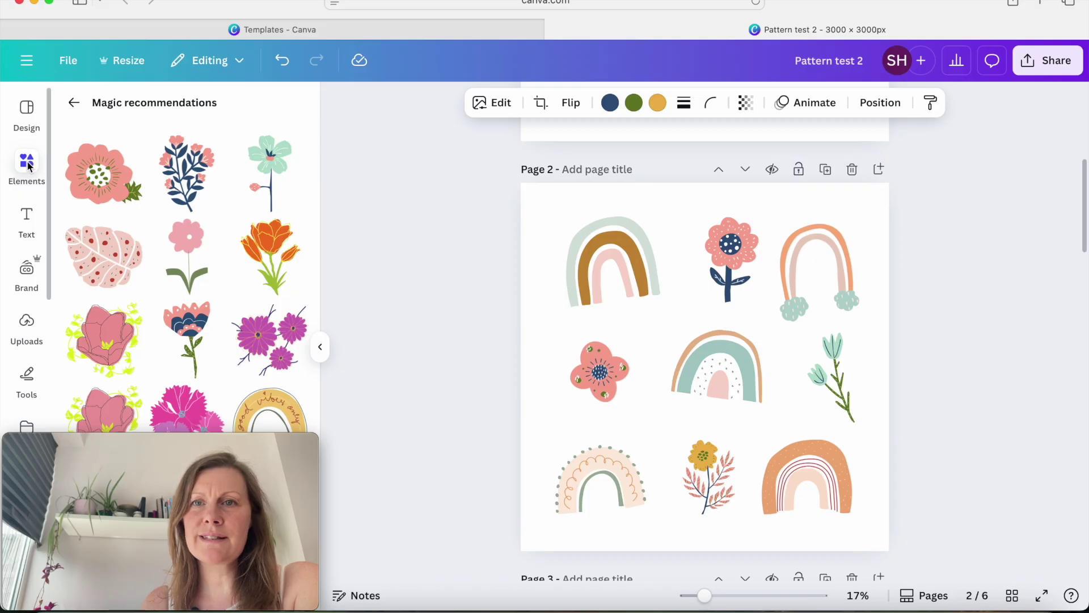
- Add a square shape to Page 2 from the Elements Shapes collection
left_click(72, 107)
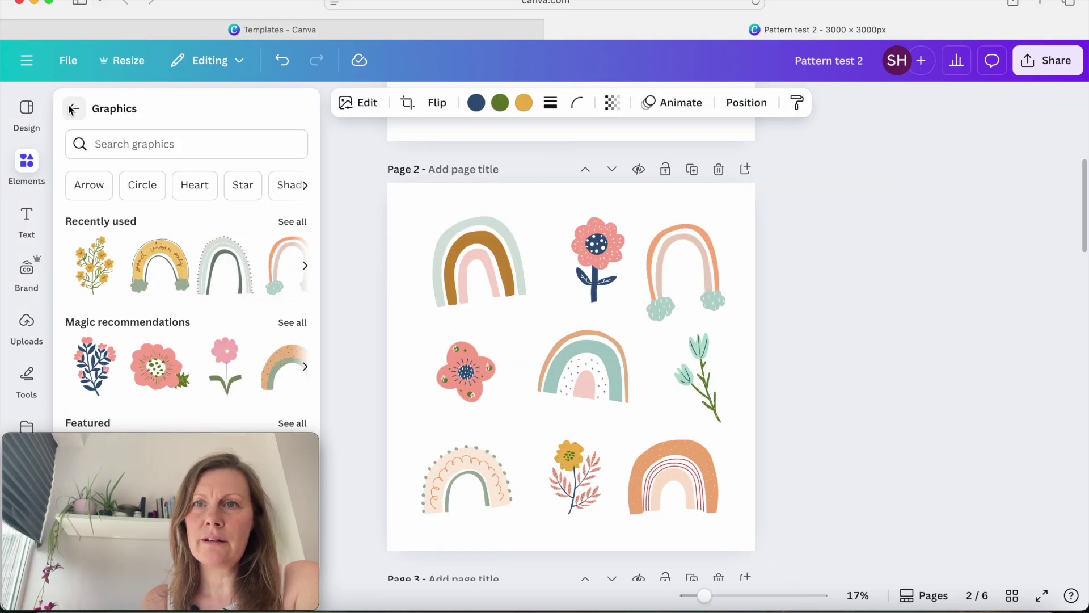
left_click(72, 108)
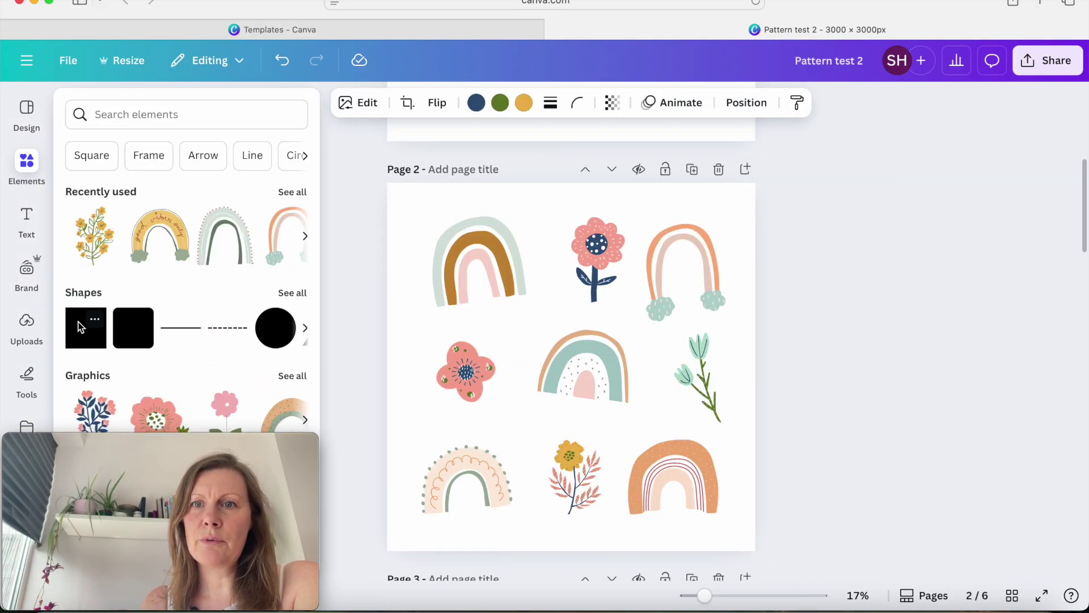
left_click(292, 293)
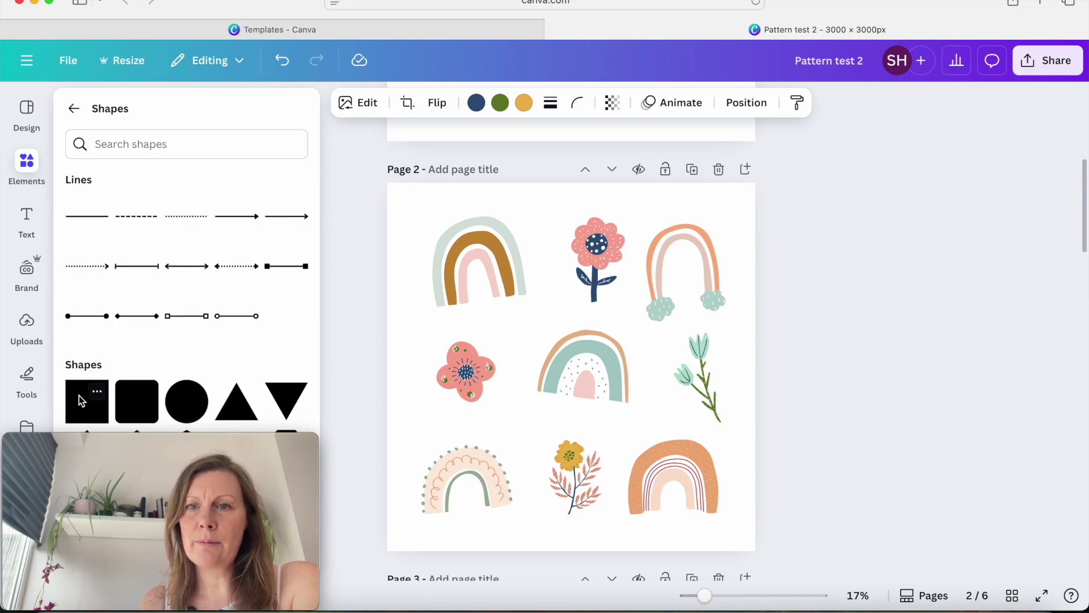
left_click(79, 396)
left_click(873, 350)
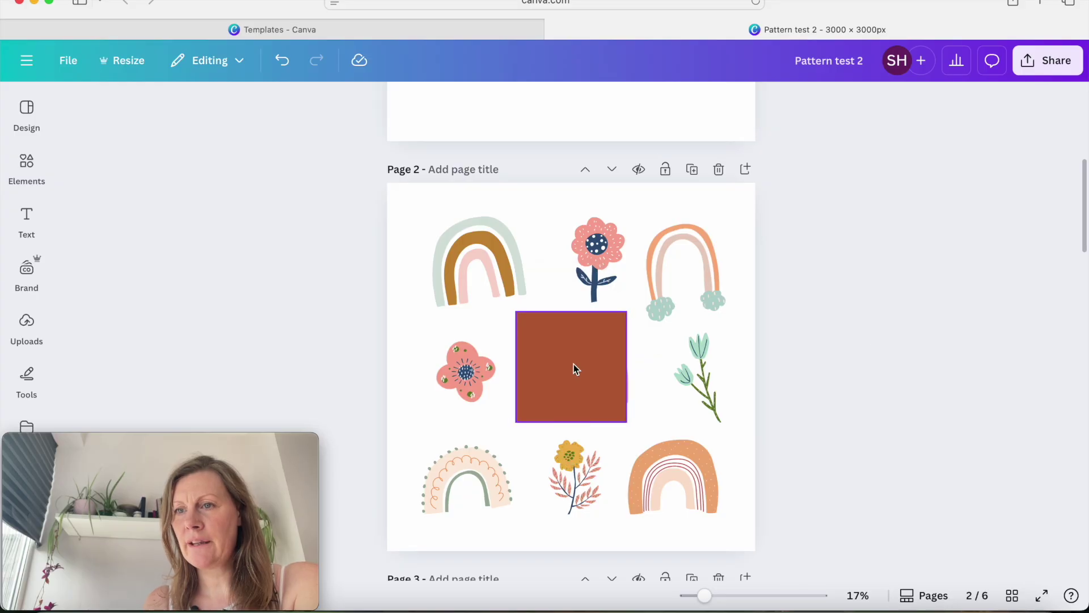
- Move the square to Page 2's top-left corner and resize it to exactly 3000 × 3000 px
left_click_drag(576, 369, 444, 240)
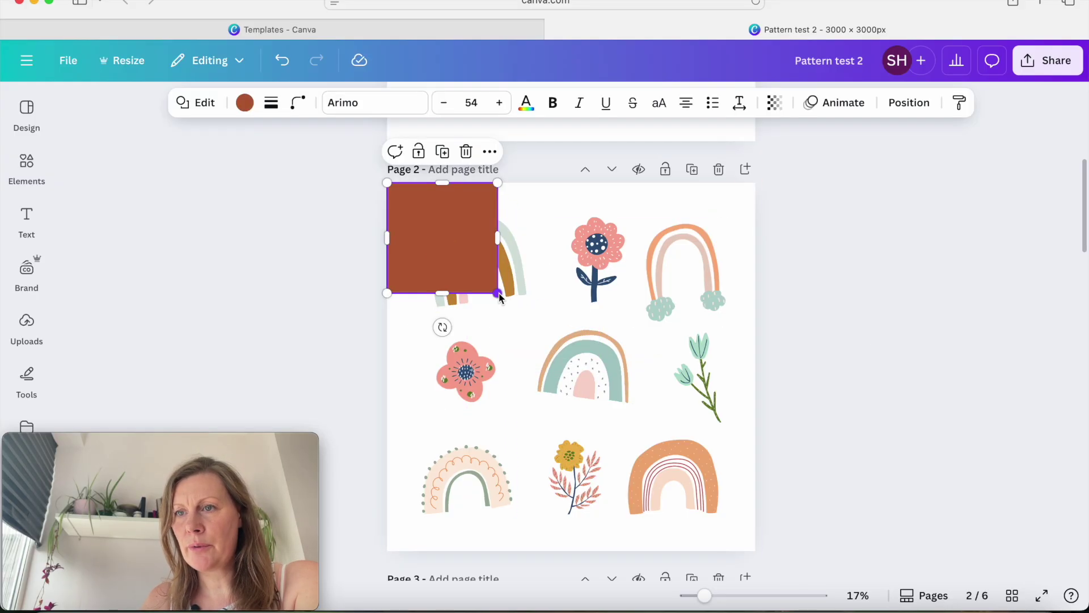
left_click_drag(499, 296, 646, 546)
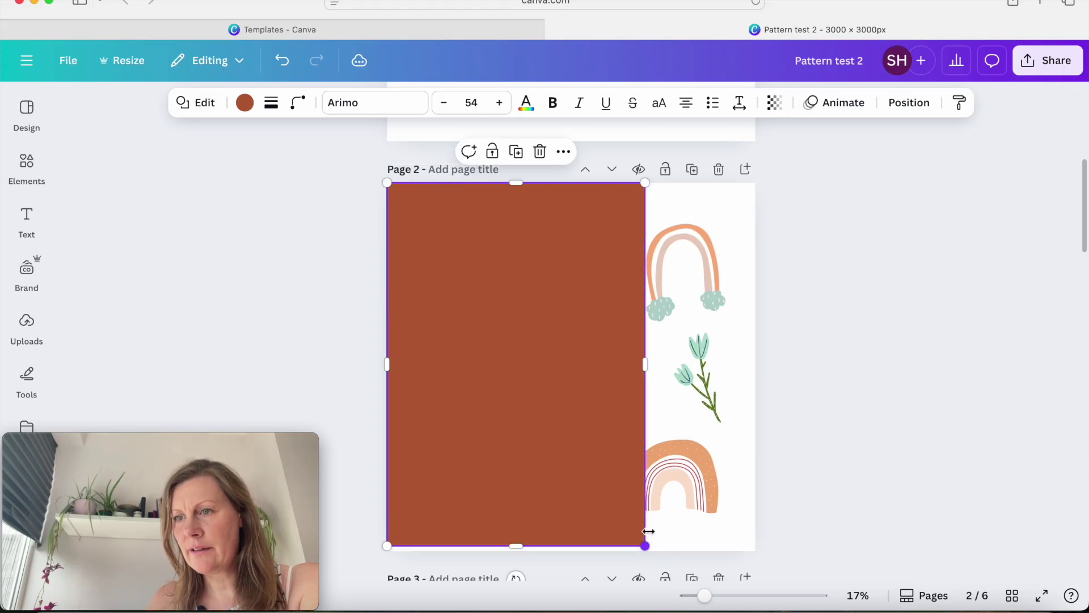
left_click_drag(646, 364, 755, 365)
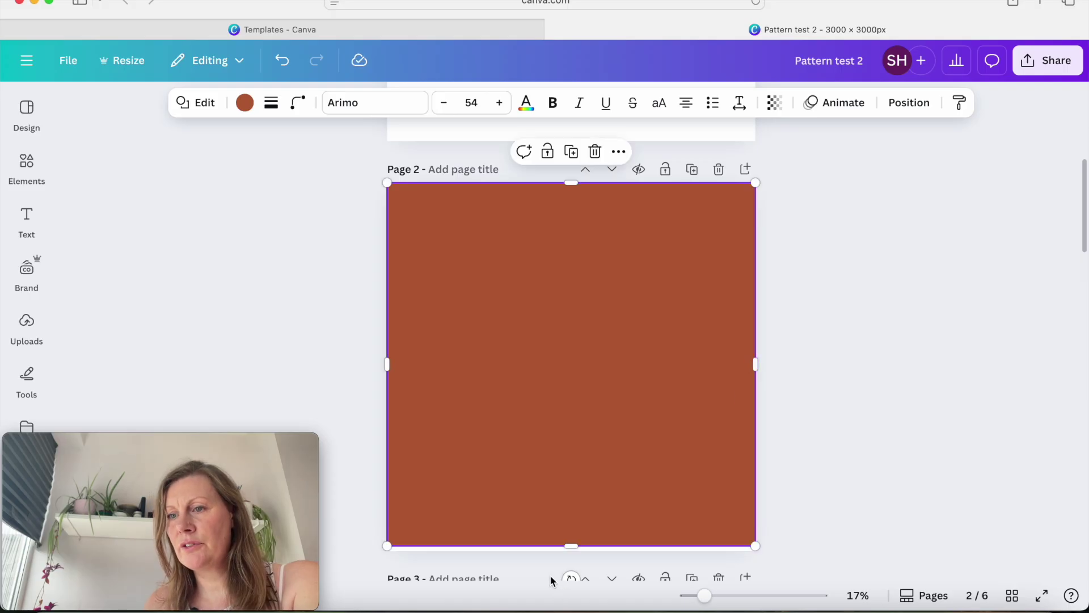
mouse_move(576, 547)
left_mouse_down()
mouse_move(578, 491)
mouse_move(573, 547)
left_mouse_up()
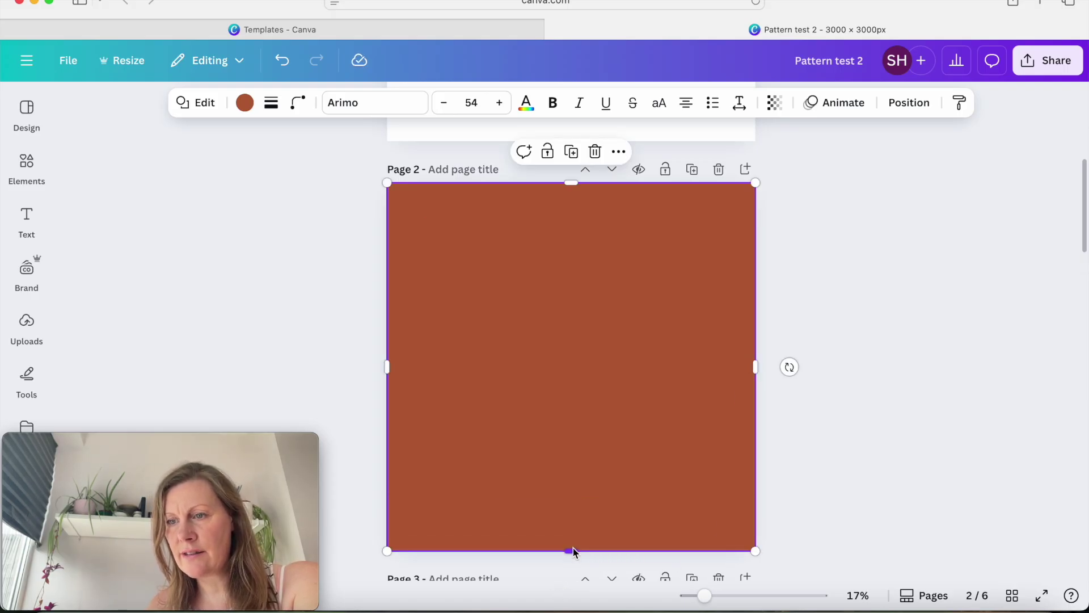
left_click(833, 516)
left_click(675, 428)
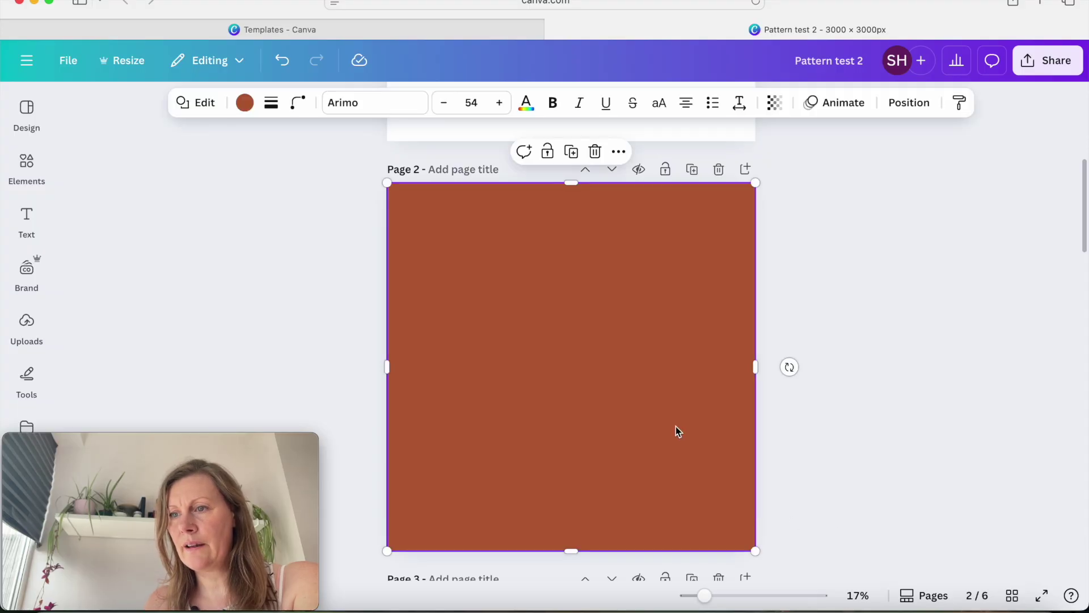
left_click(271, 104)
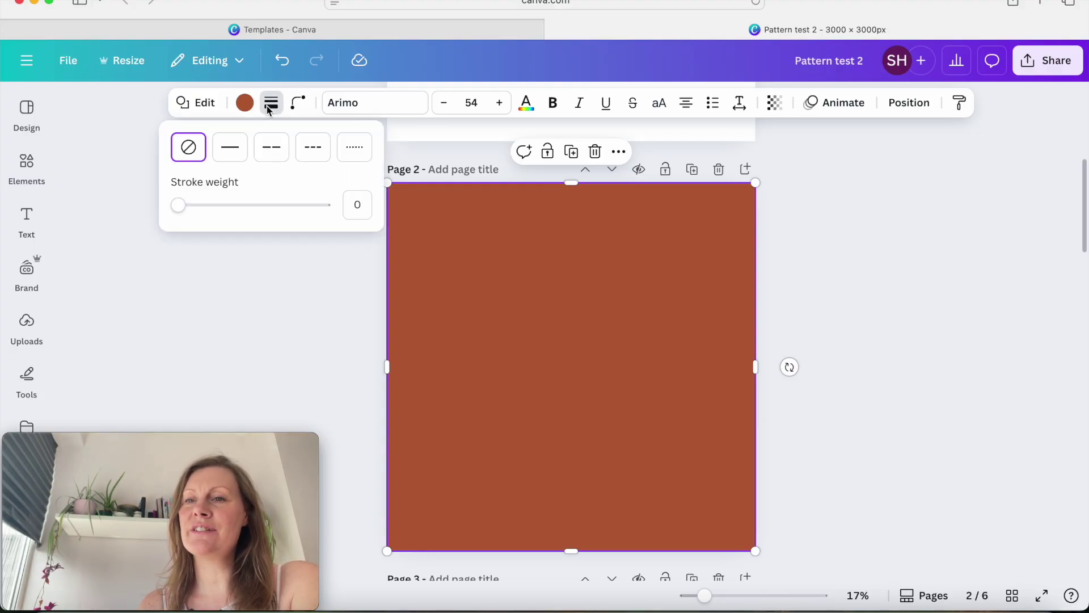
- Give the page-sized square a solid weight-4 outline and no fill colour
left_click(237, 155)
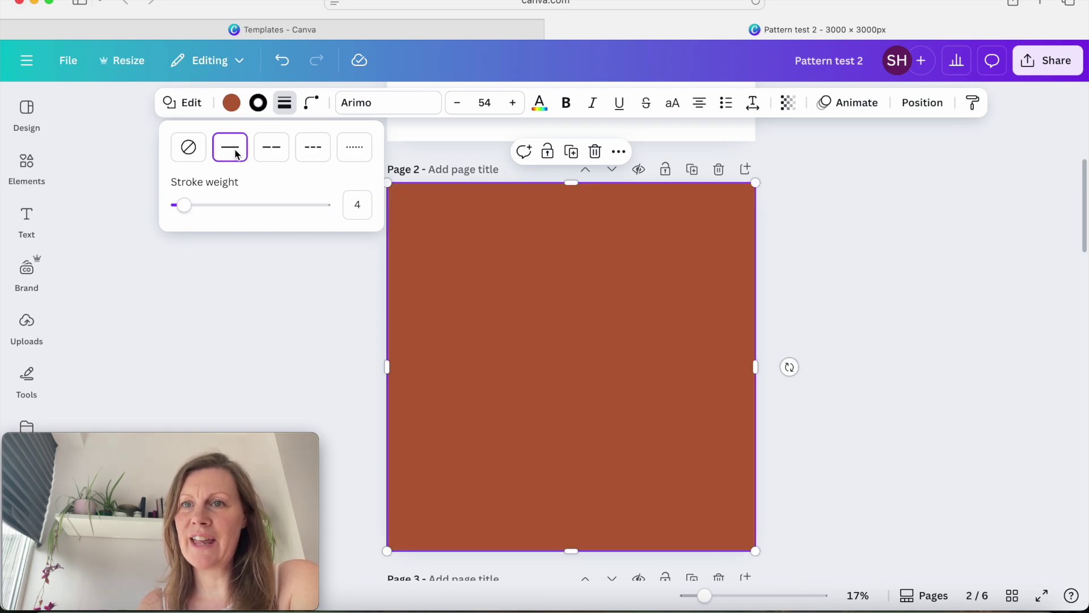
left_click(233, 103)
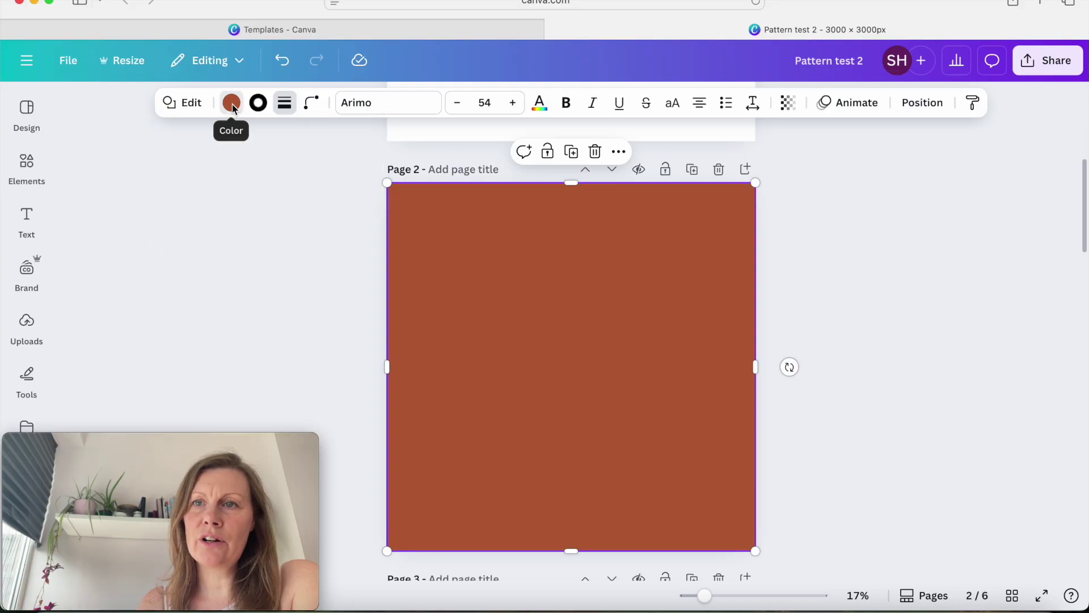
left_click(116, 255)
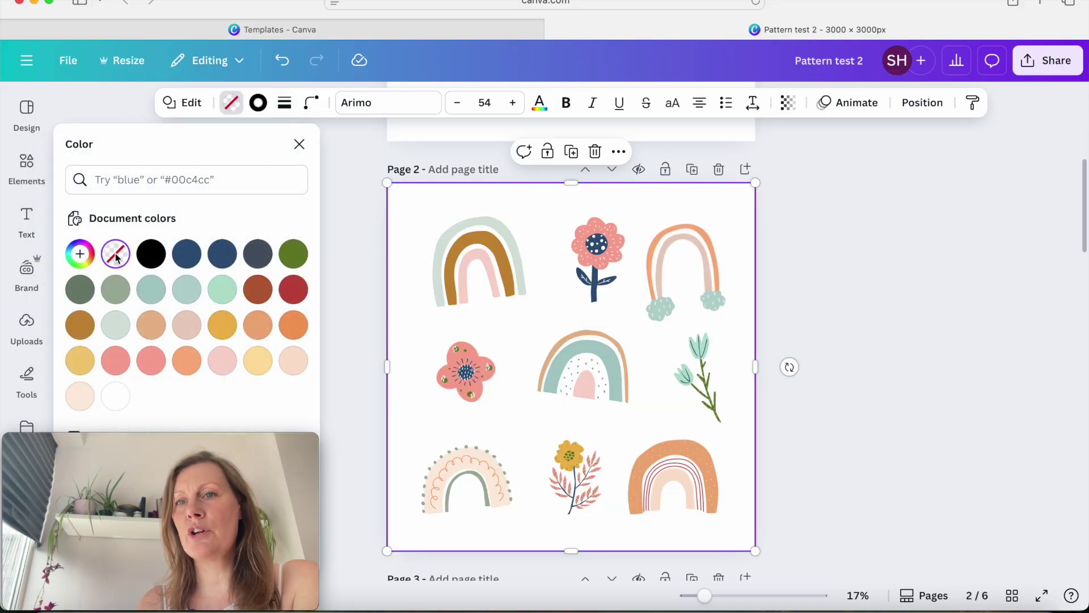
key("Escape")
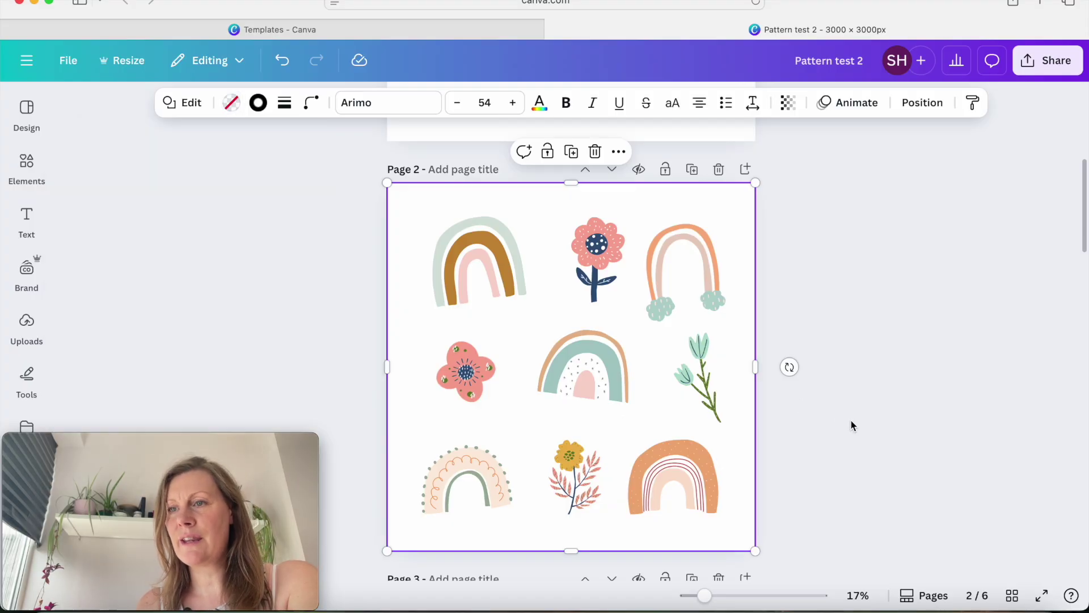
left_click_drag(788, 553, 372, 213)
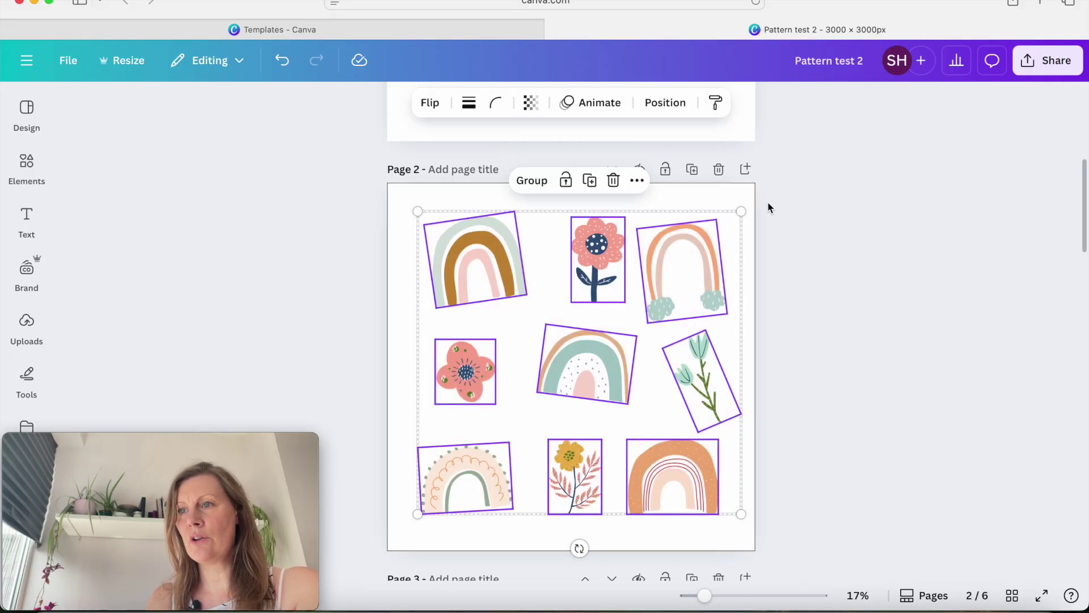
- Group the nine graphics together with the page-sized square and nudge the group
left_click(745, 186, "shift")
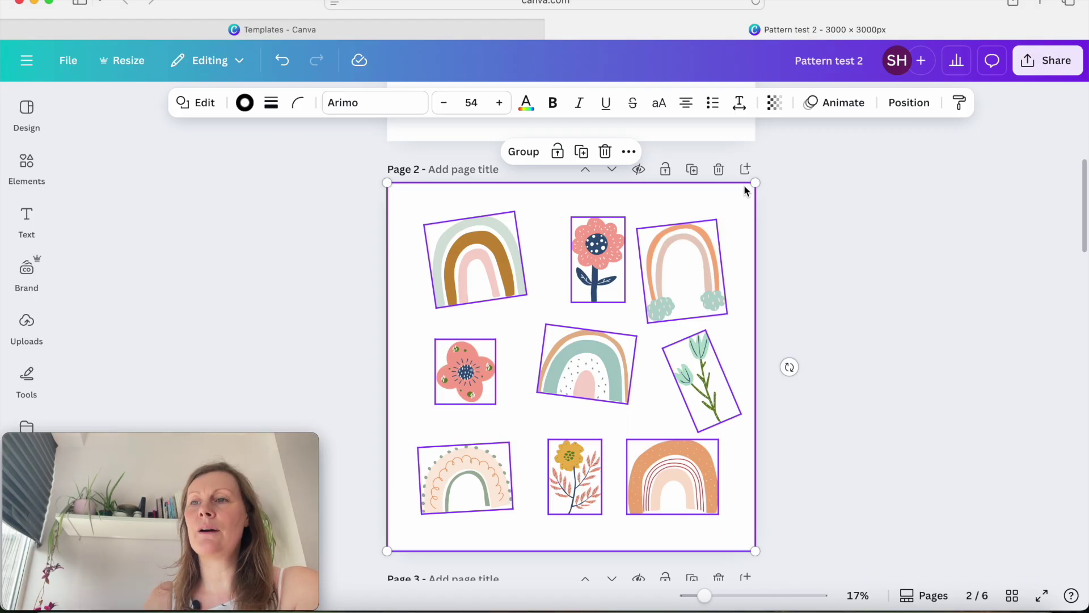
left_click(525, 153)
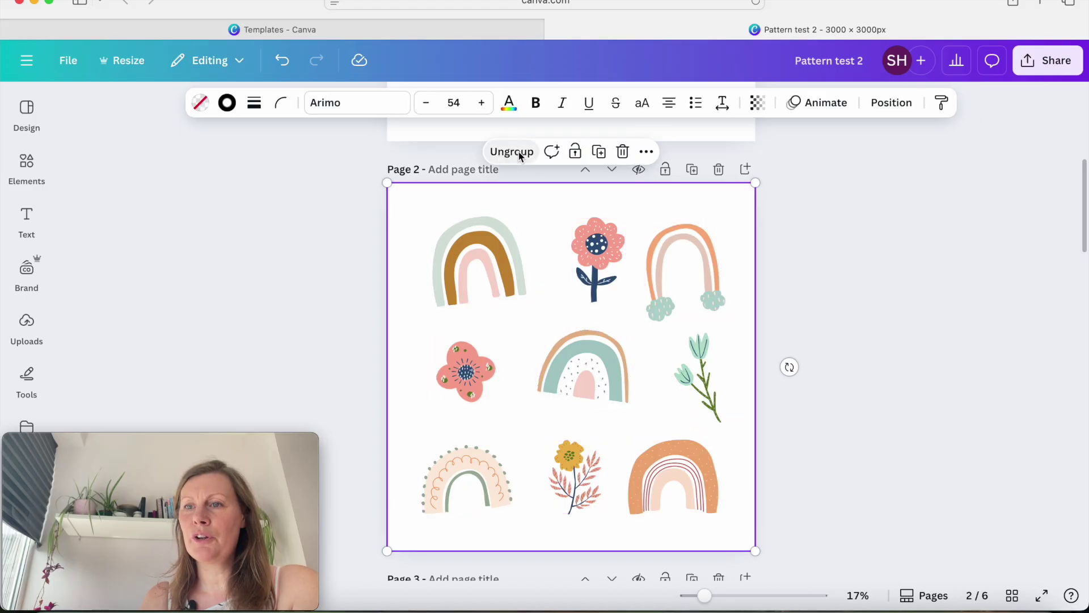
key("shift+Right")
key("shift+Down")
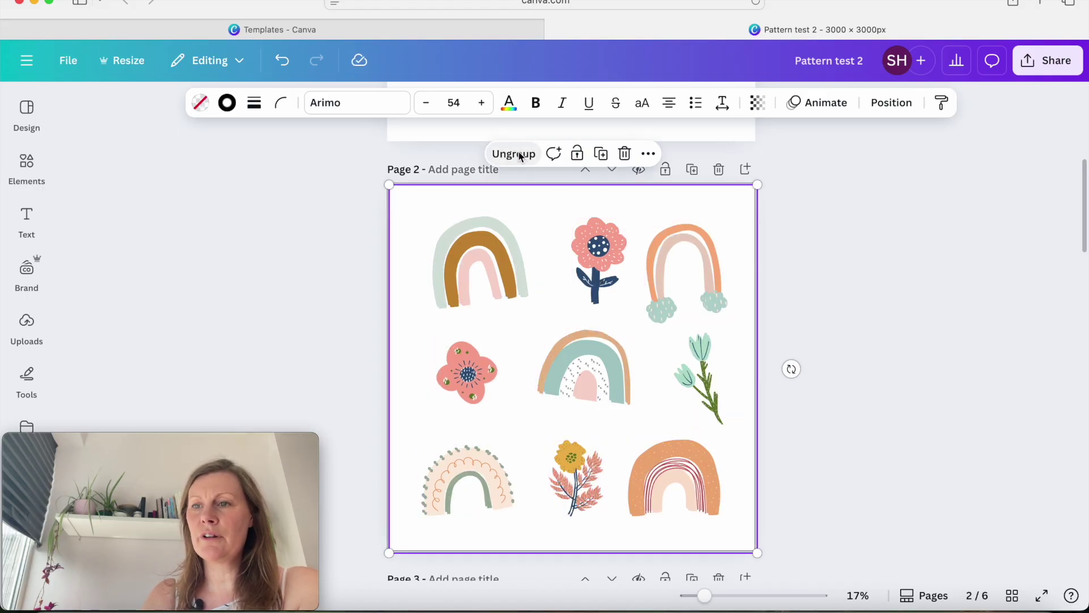
- Duplicate the pattern group, shift the original left, and snap the copy to Page 2's top
left_click_drag(500, 266, 721, 341)
left_click(494, 358)
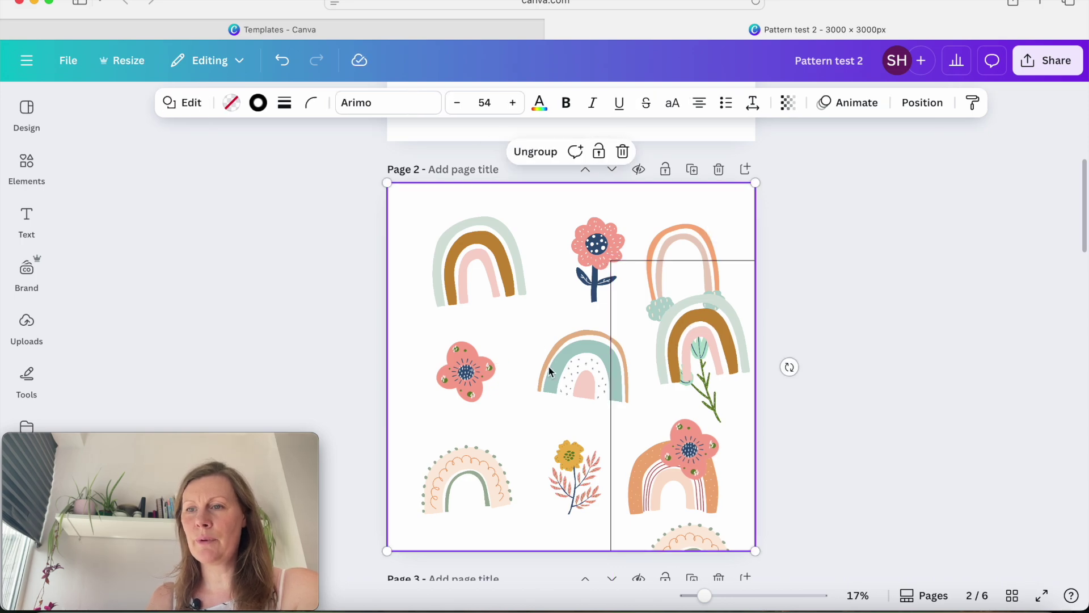
left_click_drag(581, 398, 400, 429)
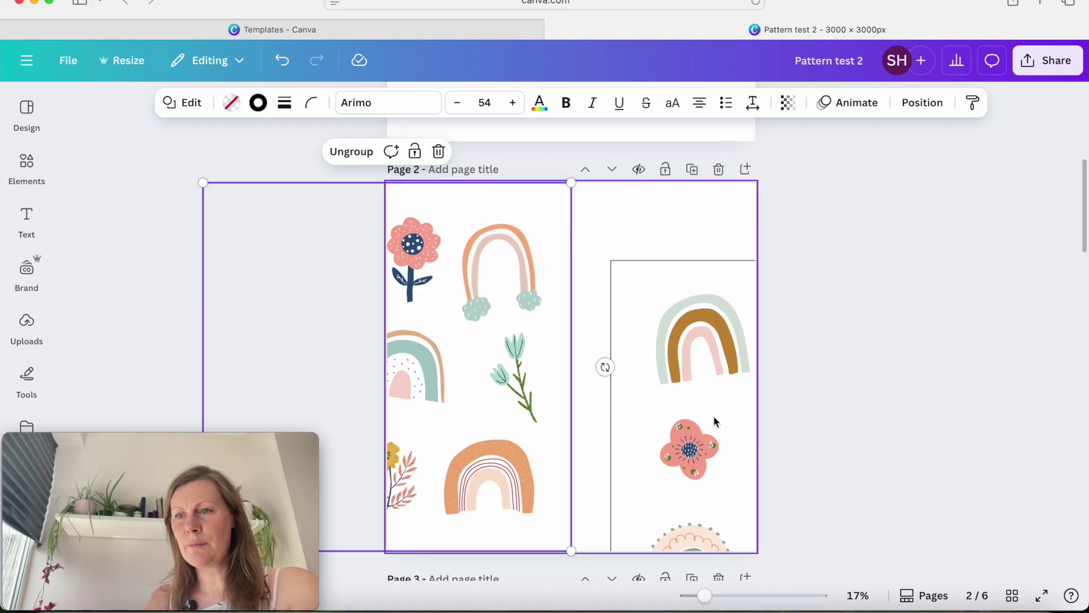
left_click(708, 346)
left_click_drag(708, 346, 682, 289)
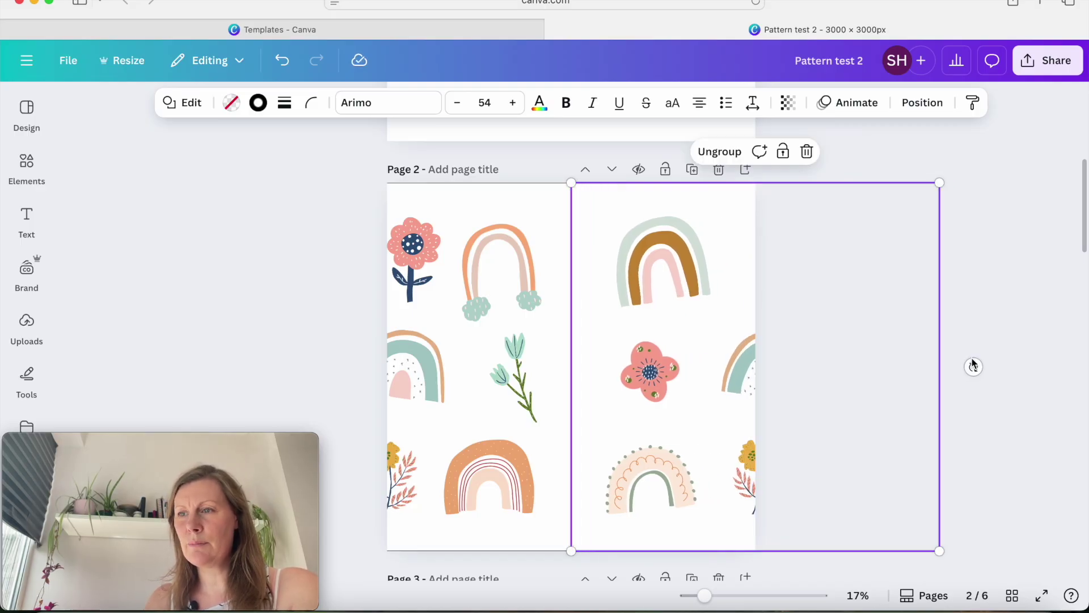
left_click(999, 435)
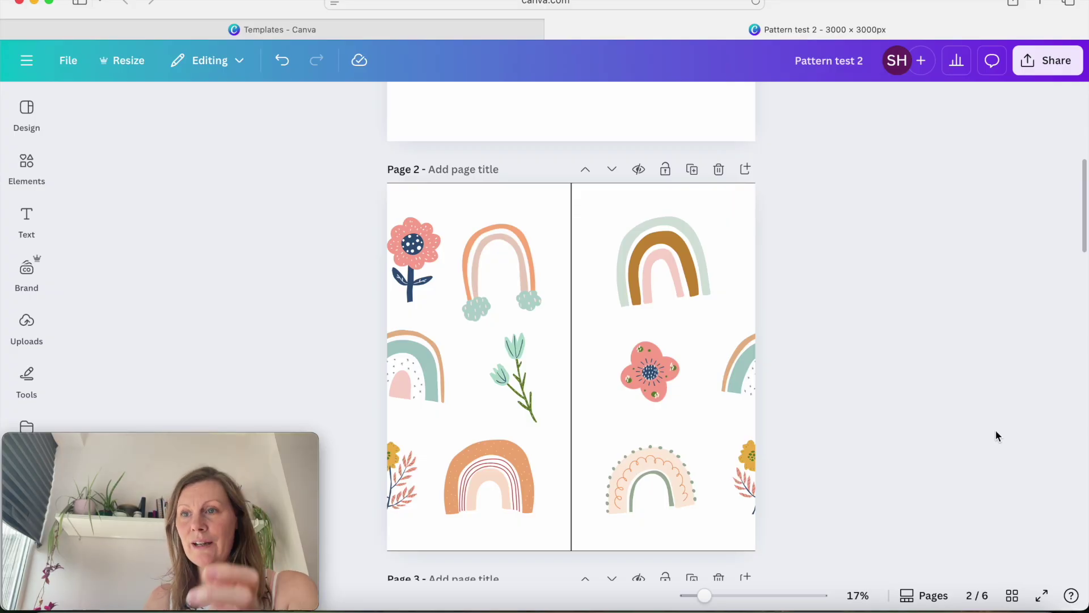
- Ungroup both the right and left pattern halves
left_click(591, 210)
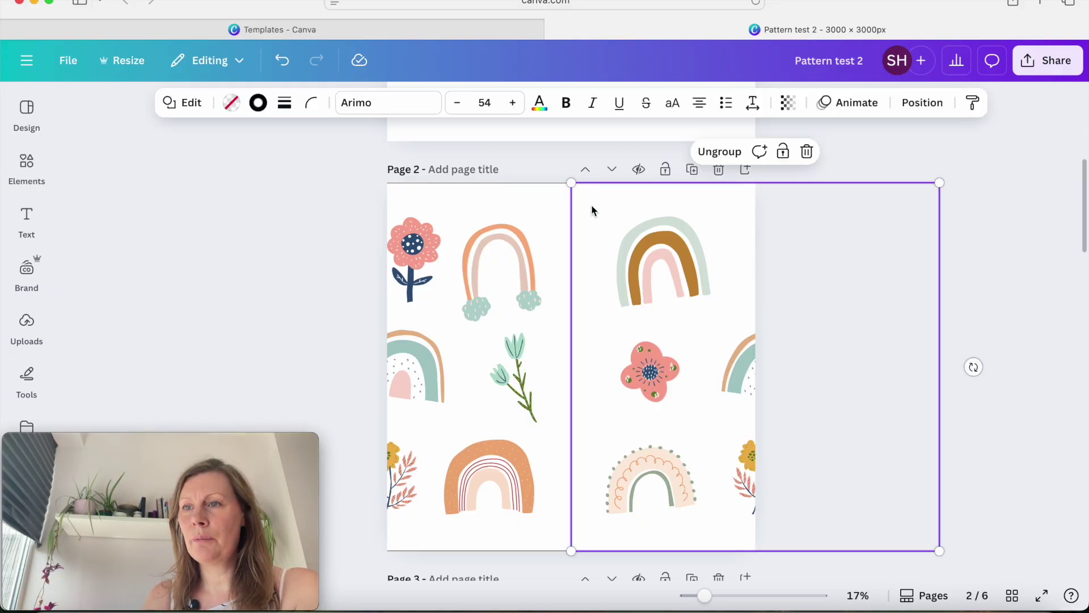
left_click(719, 151)
left_click(531, 224)
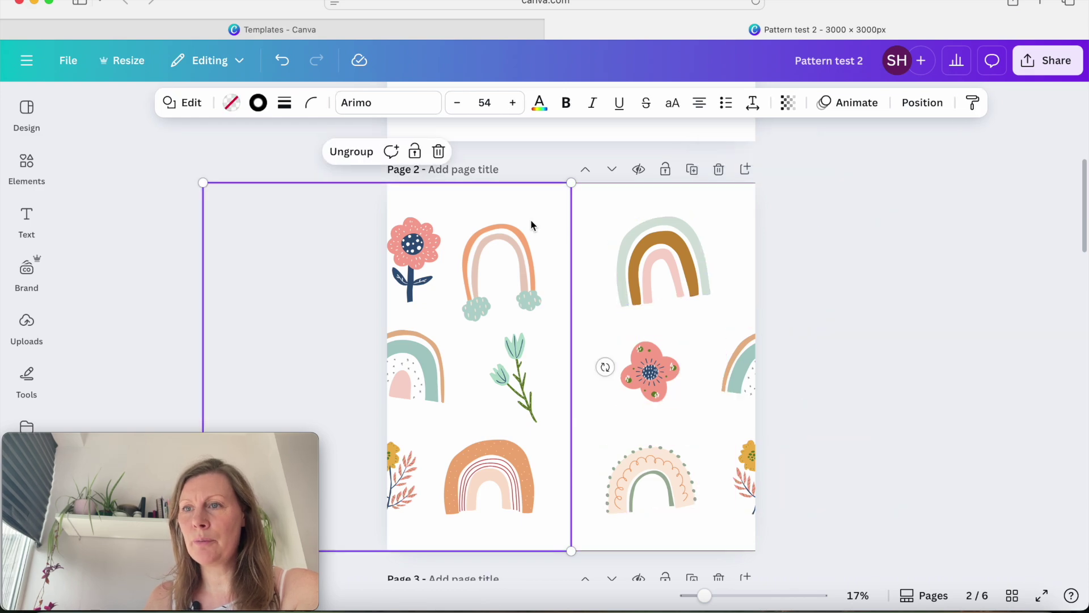
left_click(348, 151)
left_click(291, 158)
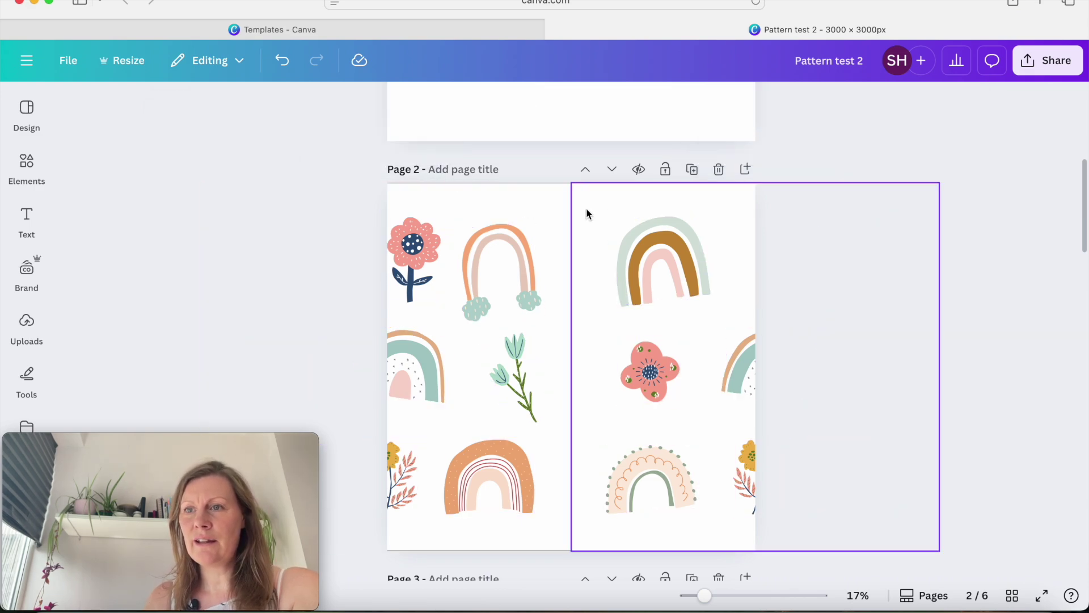
- Remove the leftover outline frames from both pattern halves
left_click(555, 205)
key("Escape")
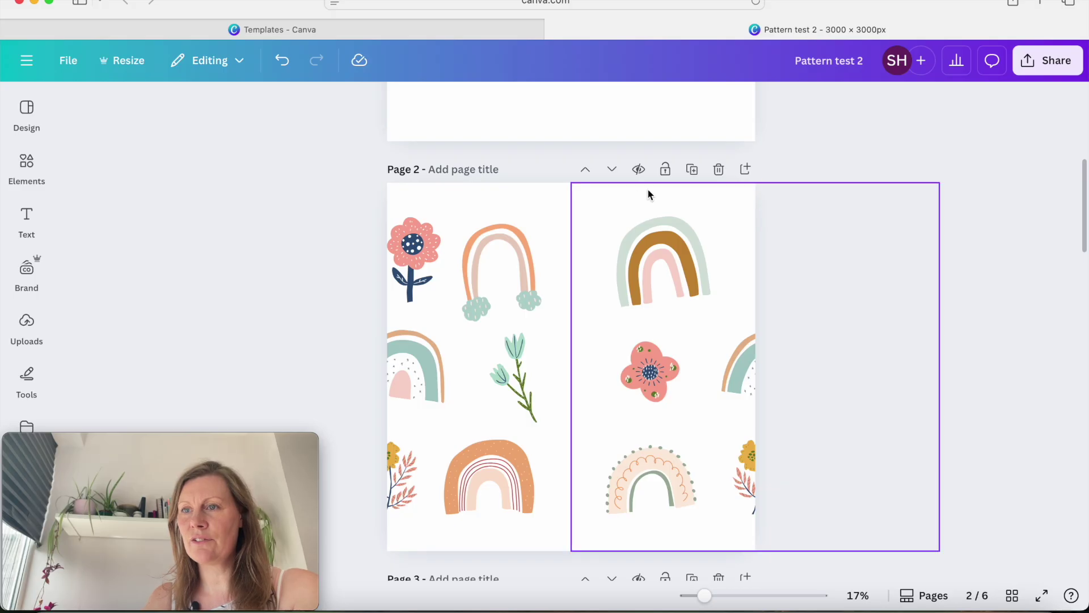
left_click(650, 195)
key("Escape")
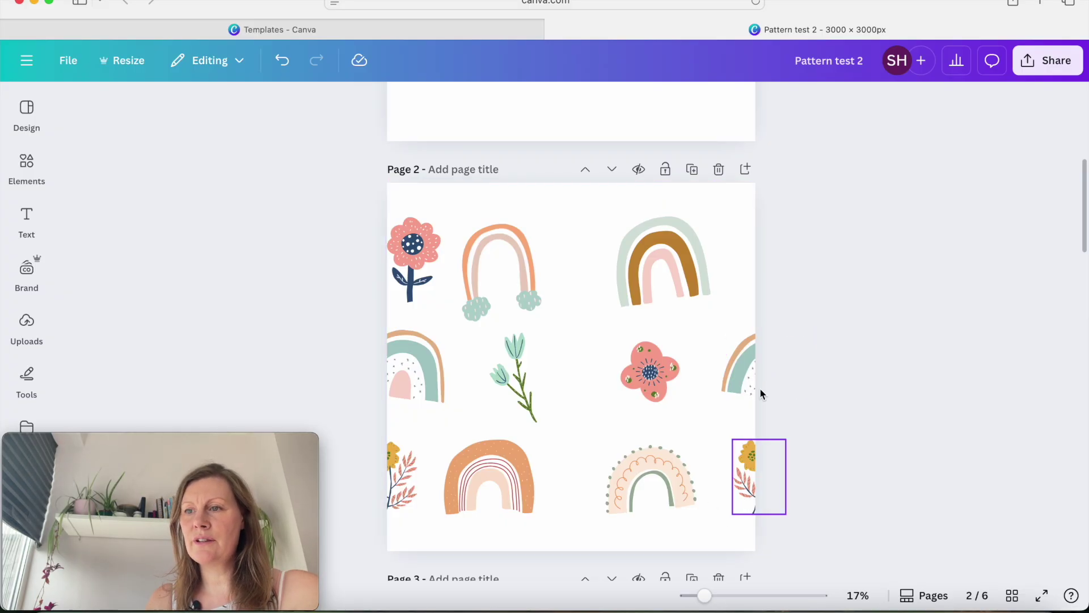
- Check the edge rainbows, then shift the peach rainbow at the top slightly right
left_click(742, 376)
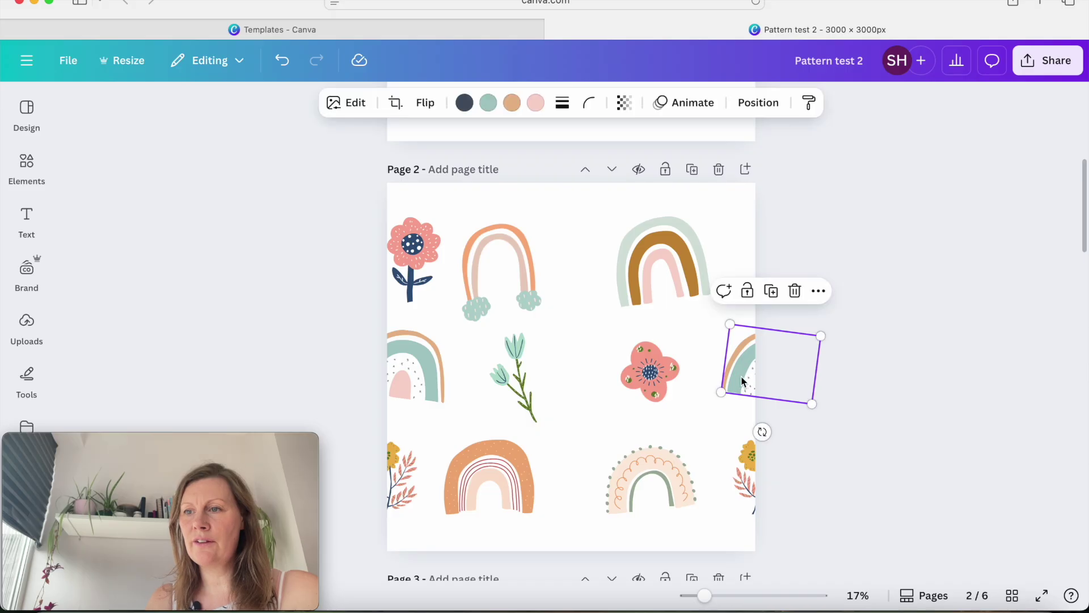
left_click(392, 377)
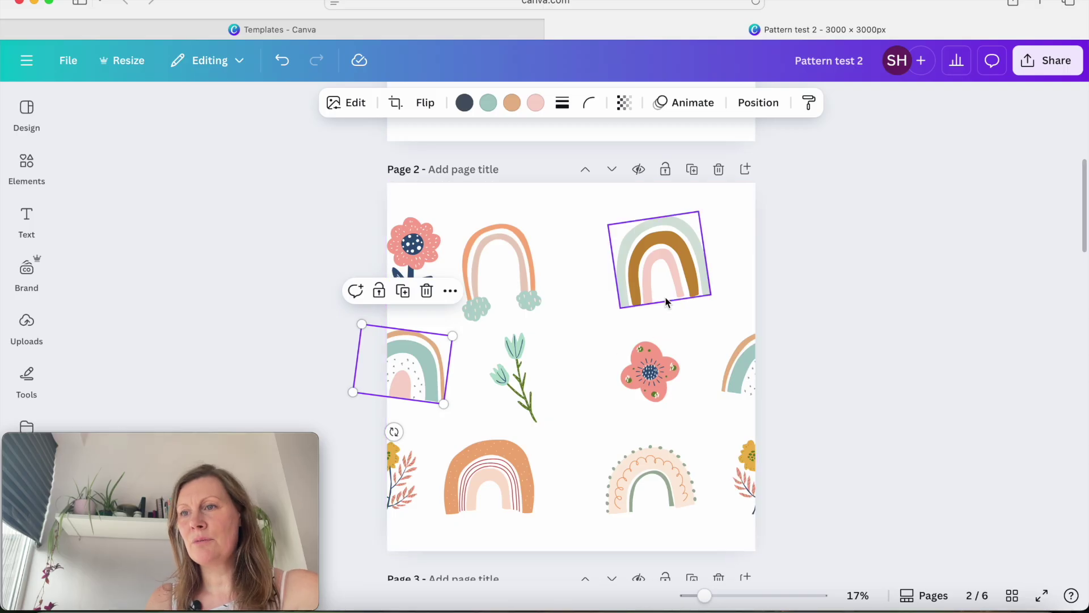
left_click(704, 277)
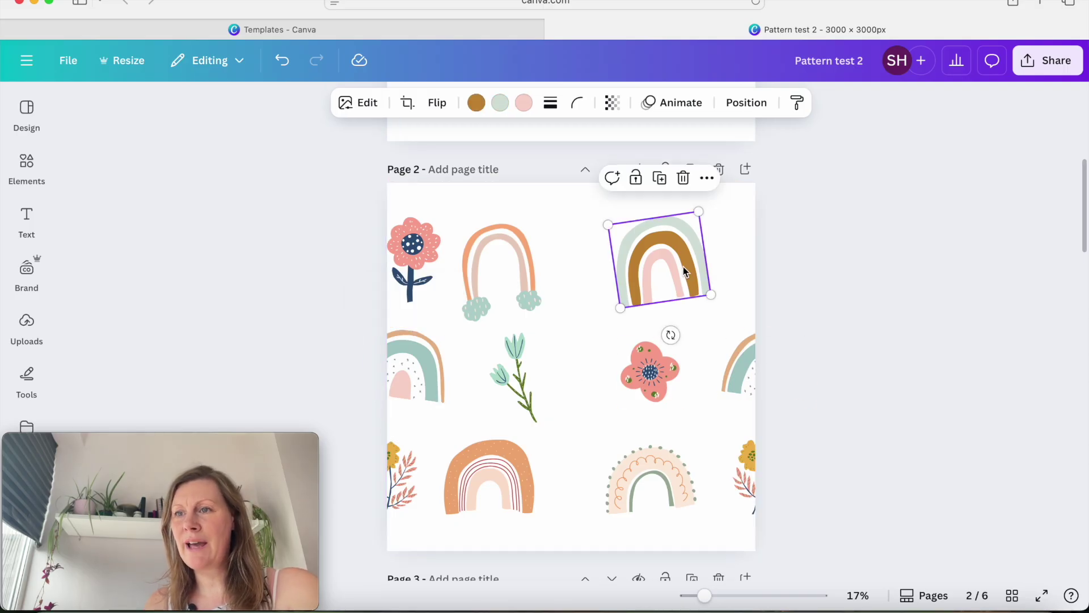
left_click(538, 288)
left_click_drag(536, 289, 557, 275)
- Move the stem plant a little right and the pink flower a little left
left_click(524, 349)
left_click_drag(521, 353, 538, 358)
left_click(888, 399)
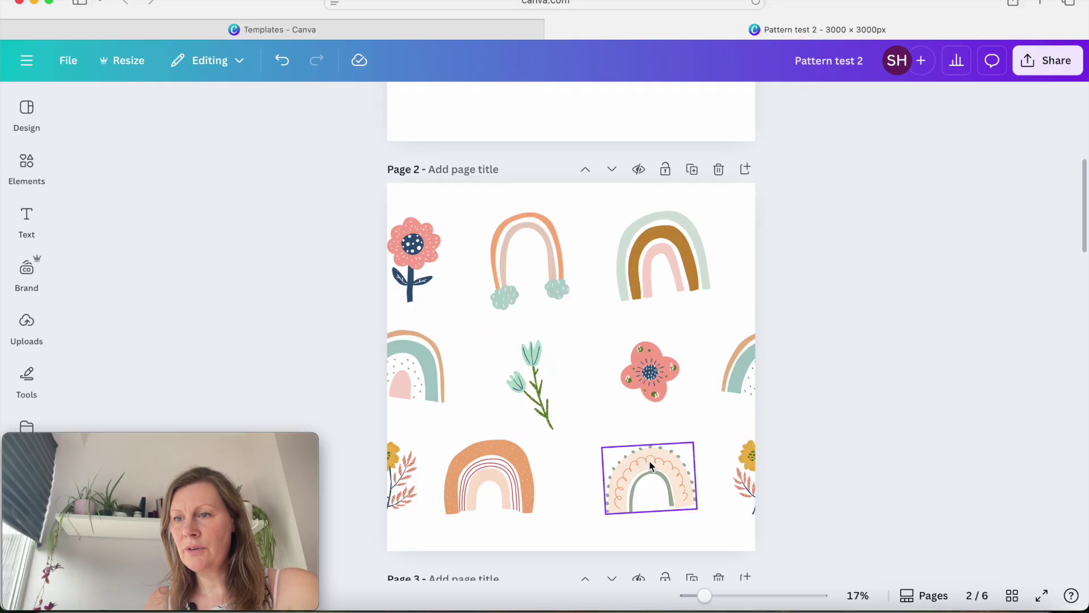
left_click(656, 400)
left_click_drag(656, 401, 647, 401)
left_click(854, 456)
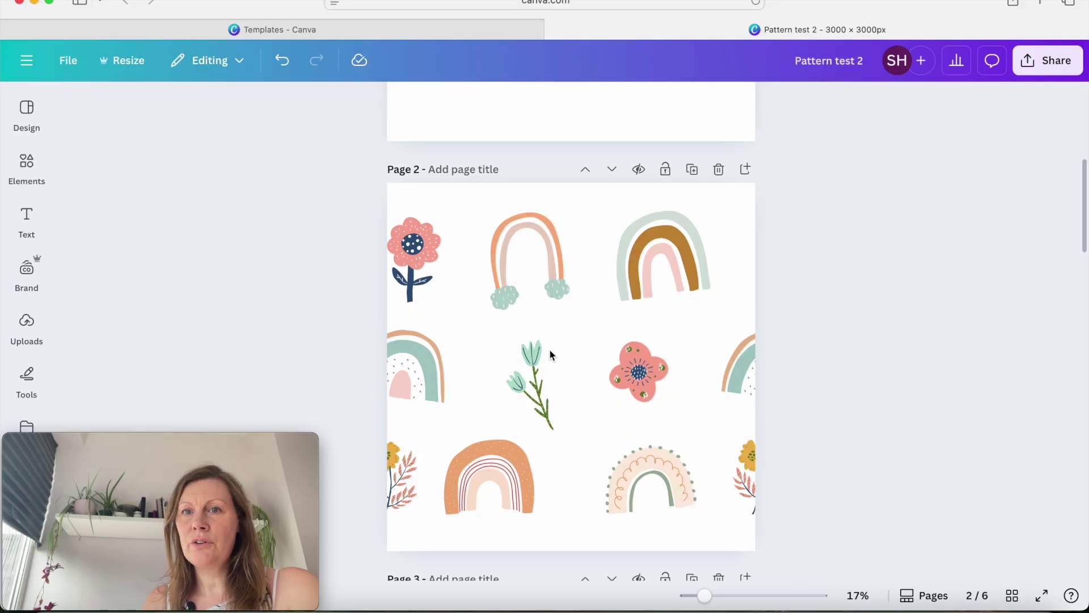
- Try a size-80 Heading, delete it, then nudge the large orange rainbow right and down
left_click(27, 219)
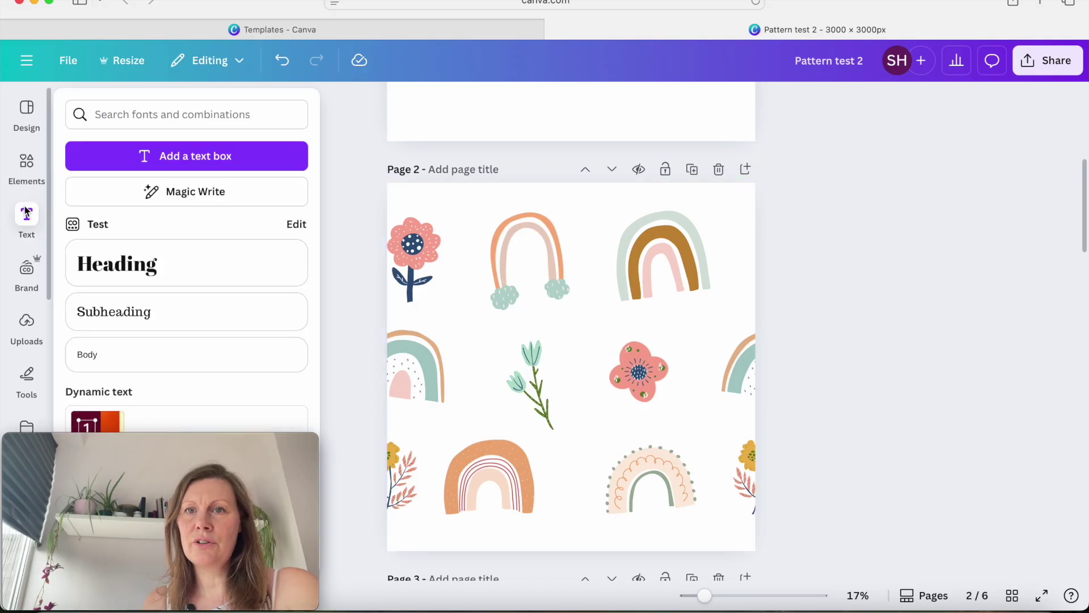
left_click(142, 258)
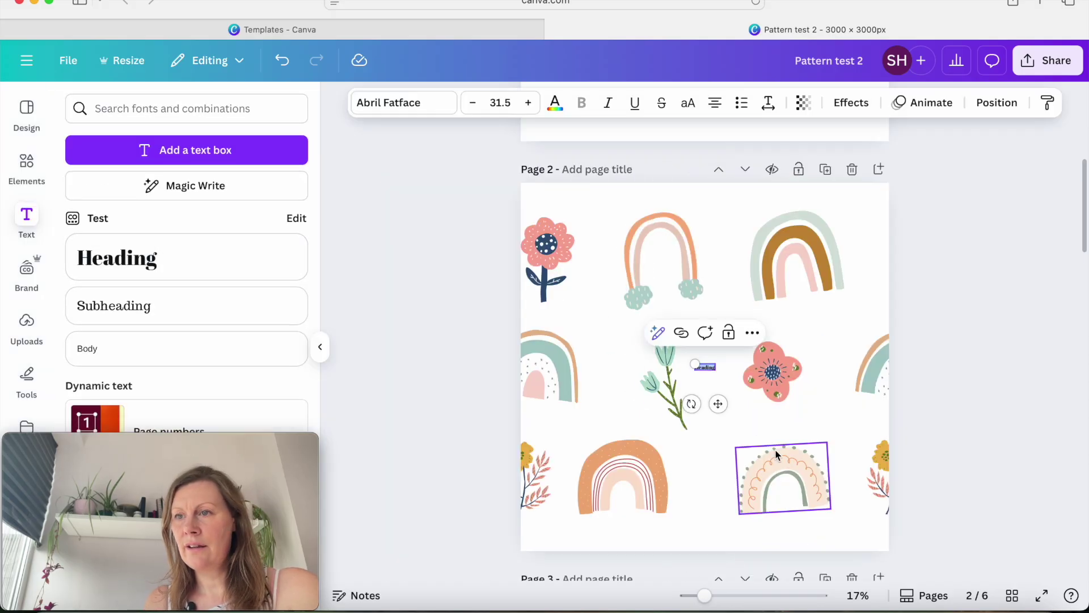
left_click(503, 104)
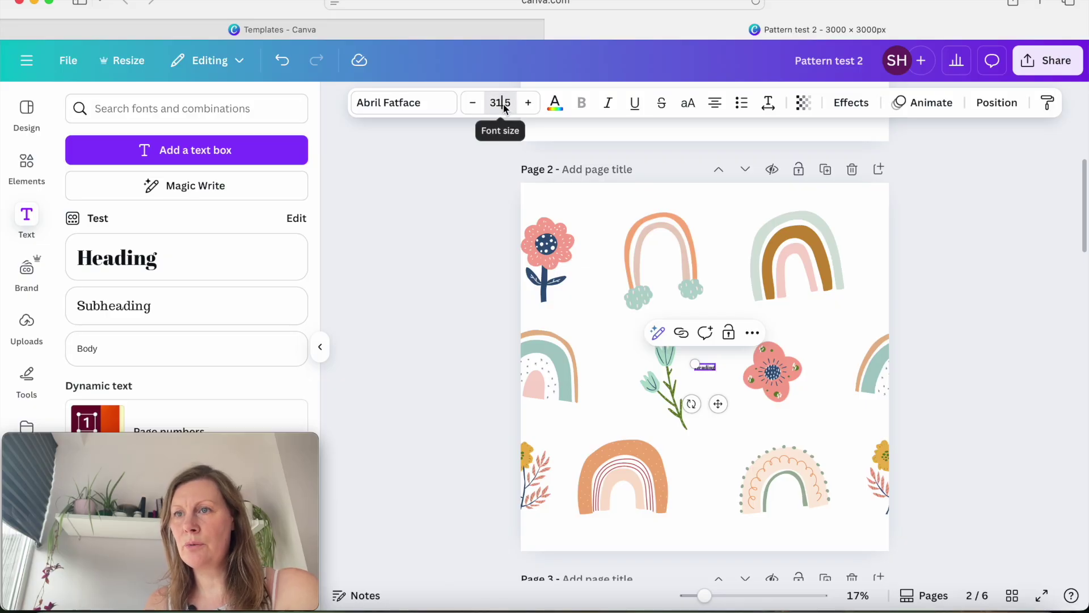
type("80")
key("Return")
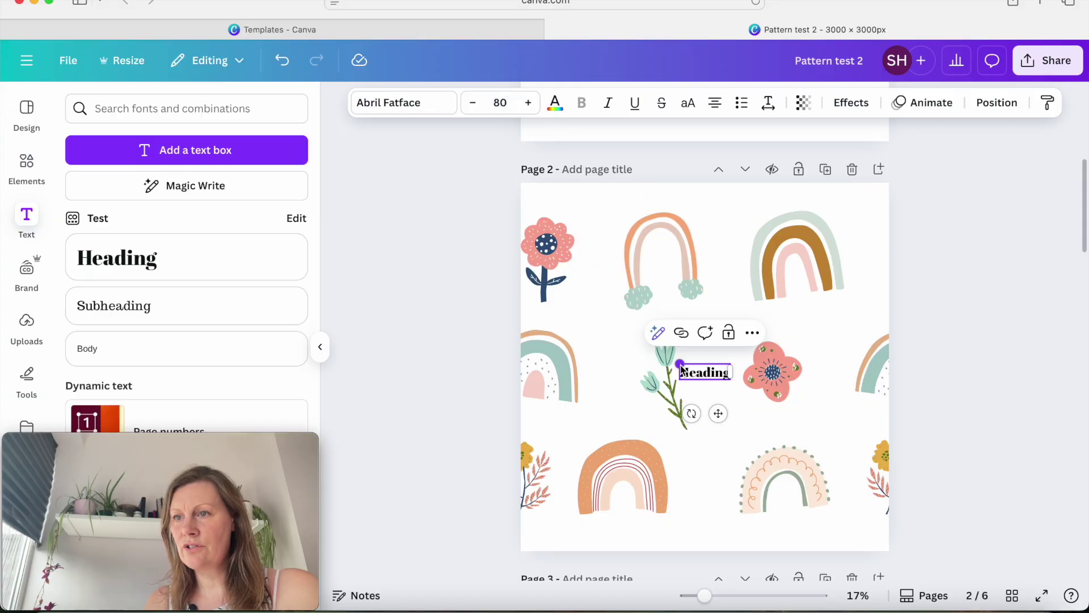
mouse_move(681, 370)
left_mouse_down()
mouse_move(627, 349)
mouse_move(681, 365)
left_mouse_up()
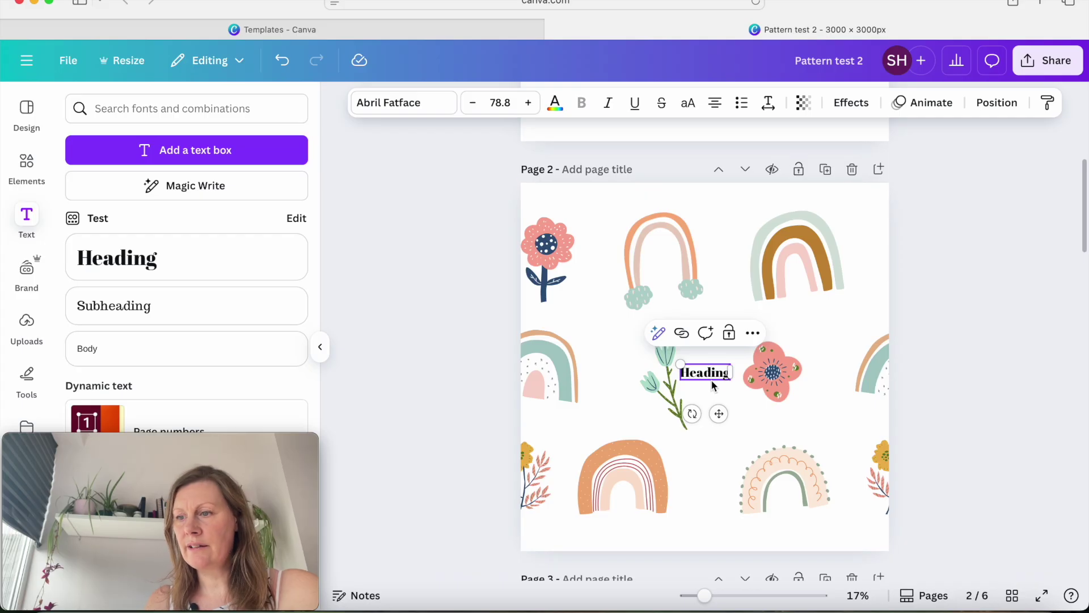
key("BackSpace")
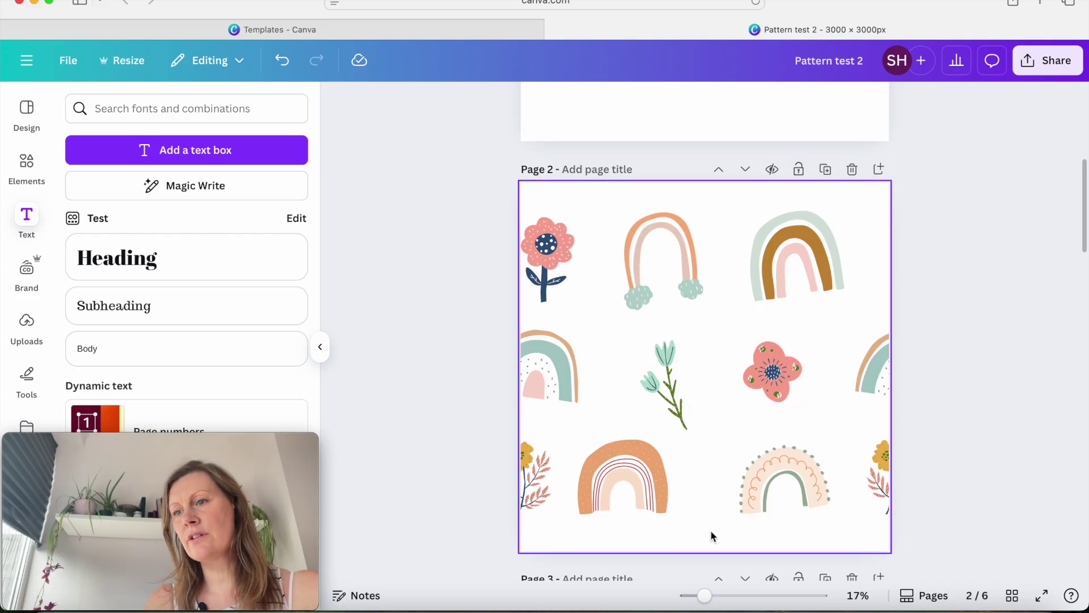
left_click(622, 467)
left_click_drag(619, 468, 629, 471)
- Rotate the top-right brown rainbow upright and shift it slightly to the right
left_click(957, 442)
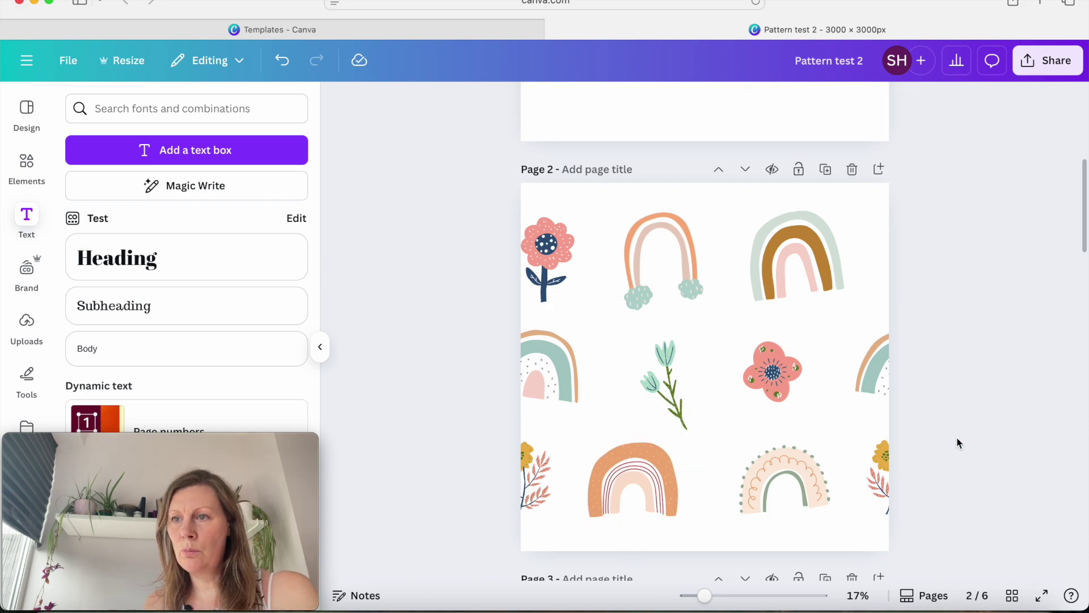
left_click(829, 277)
left_click_drag(805, 333, 778, 355)
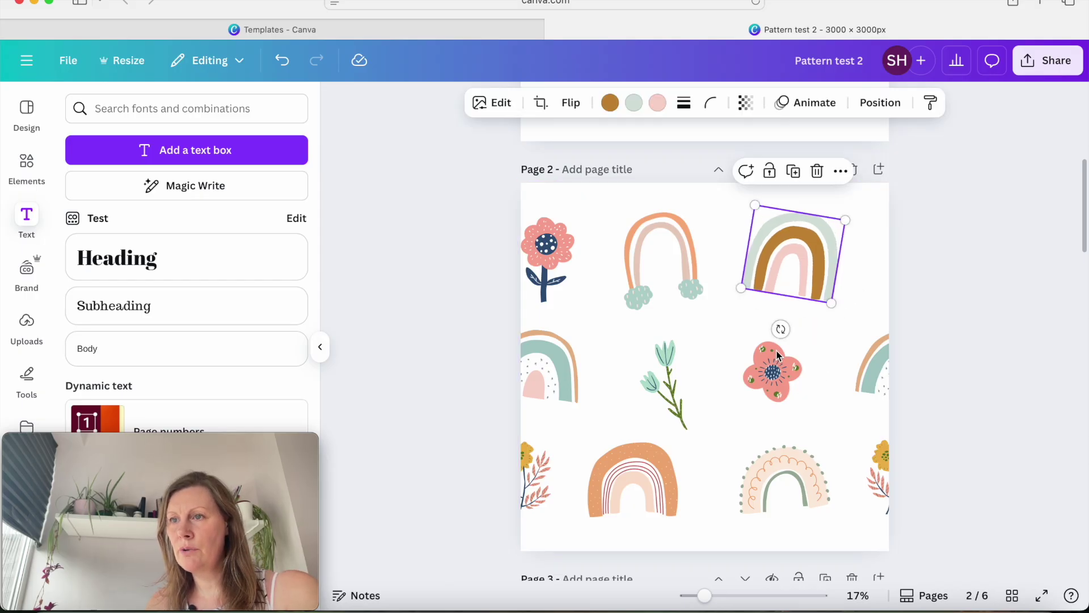
left_click_drag(806, 244, 818, 244)
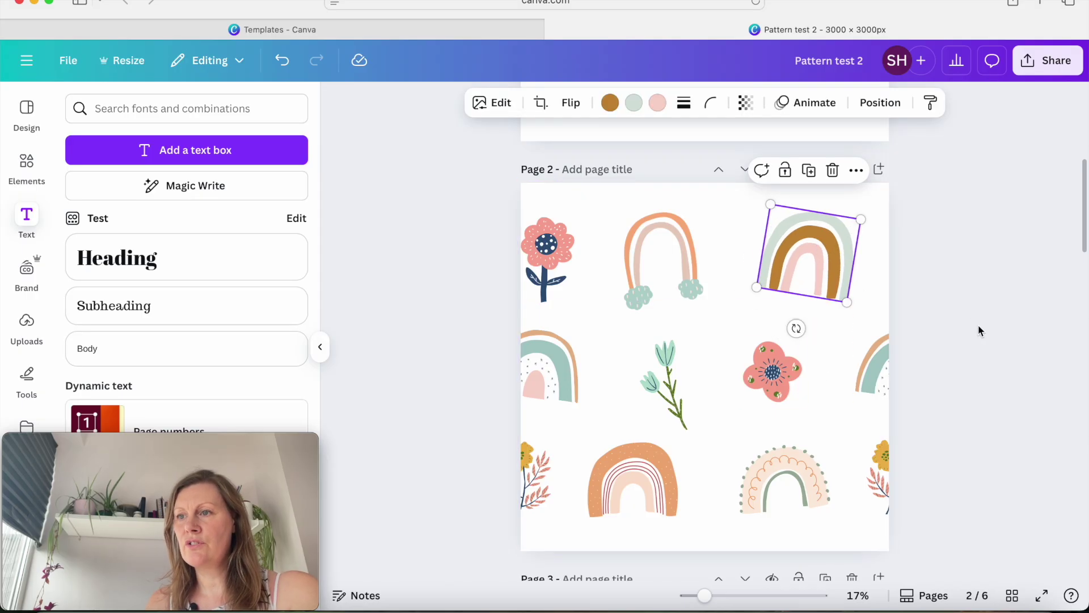
left_click(978, 327)
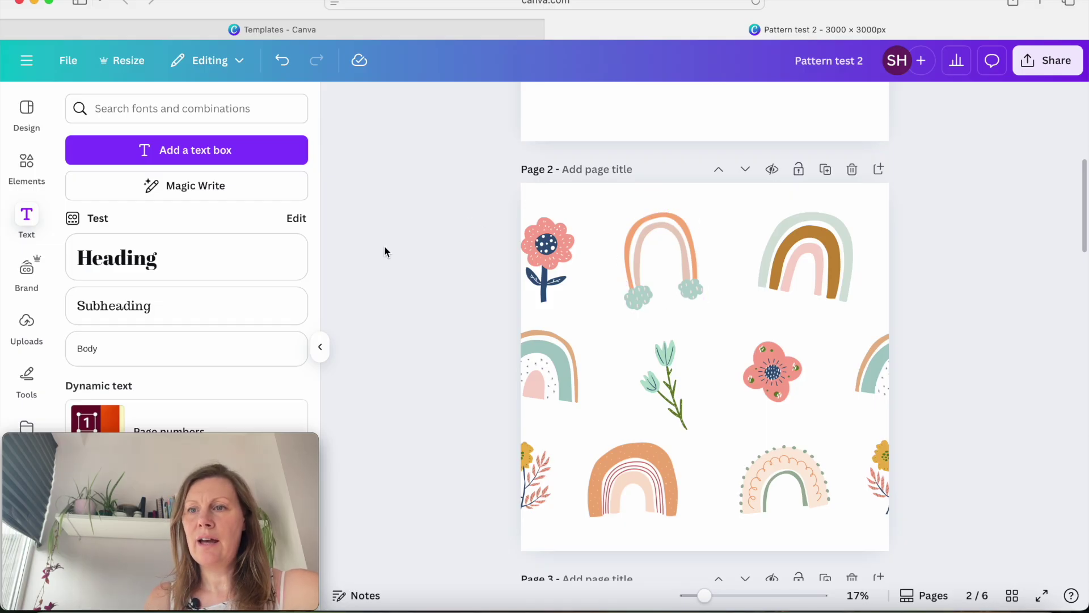
scroll(383, 246, "down", 3)
scroll(384, 246, "up", 5)
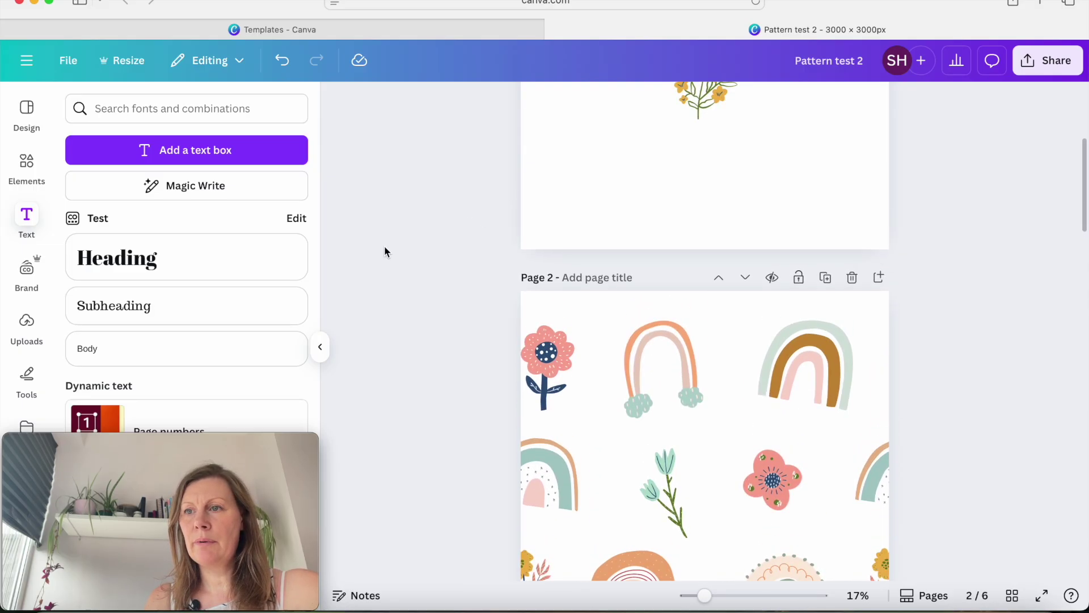
scroll(627, 420, "down", 3)
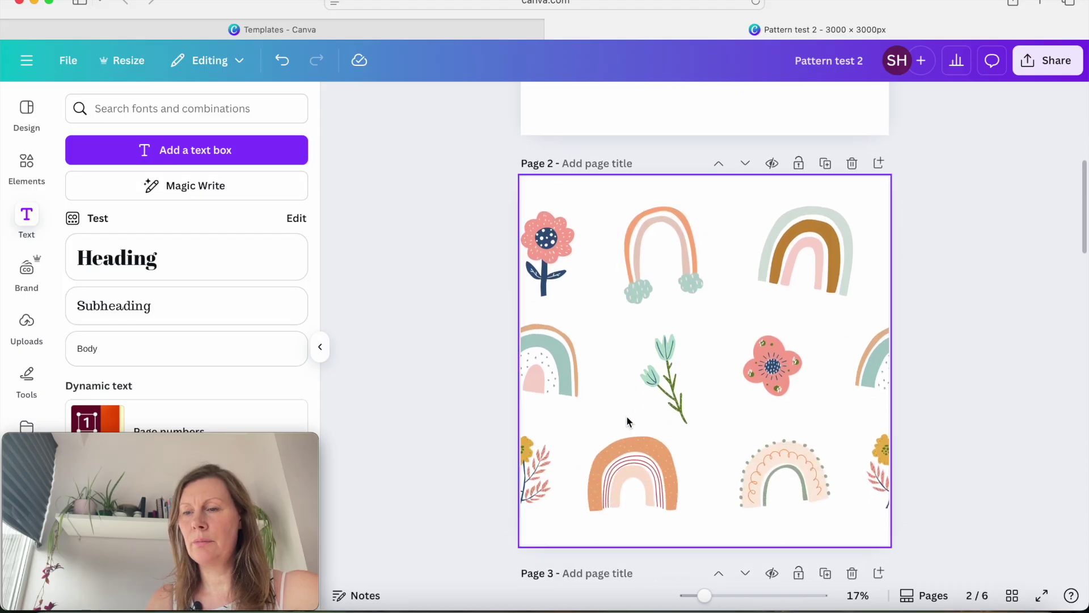
- Add a square shape and move it to Page 2's top-left corner
left_click(17, 170)
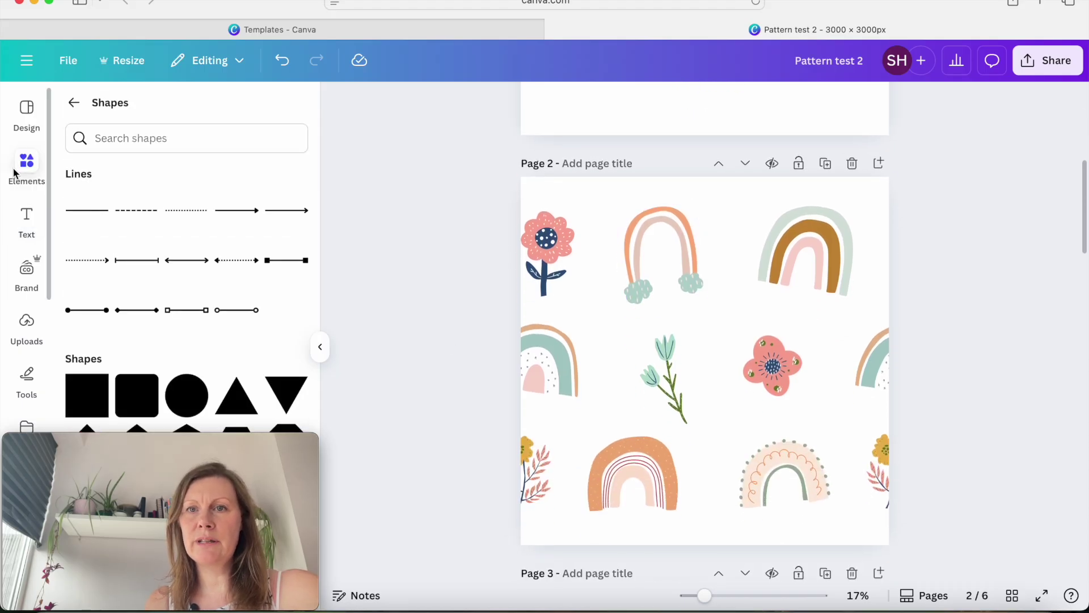
left_click(87, 396)
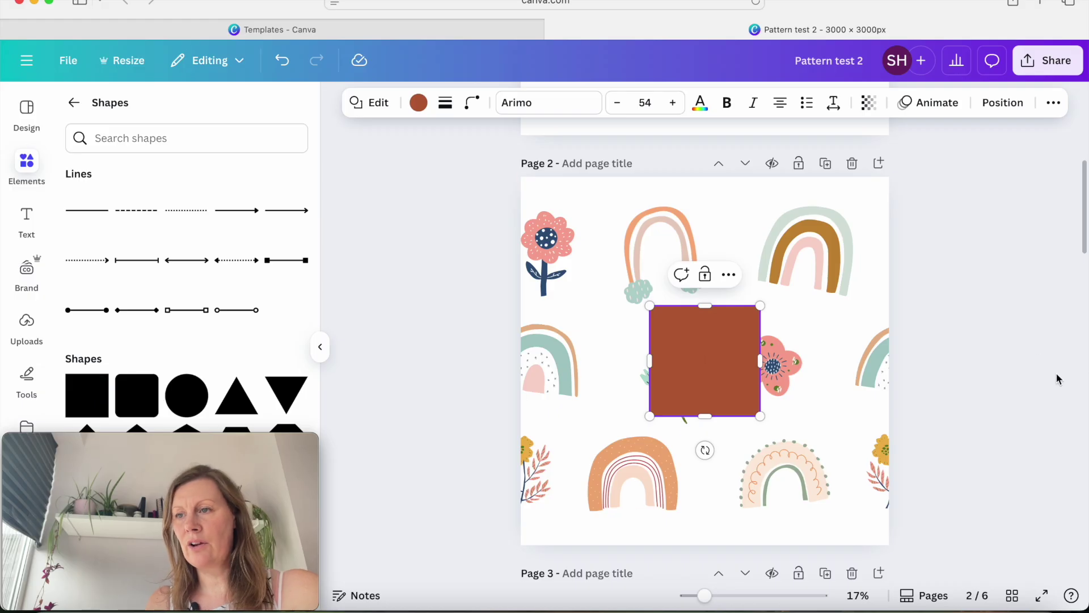
left_click(964, 368)
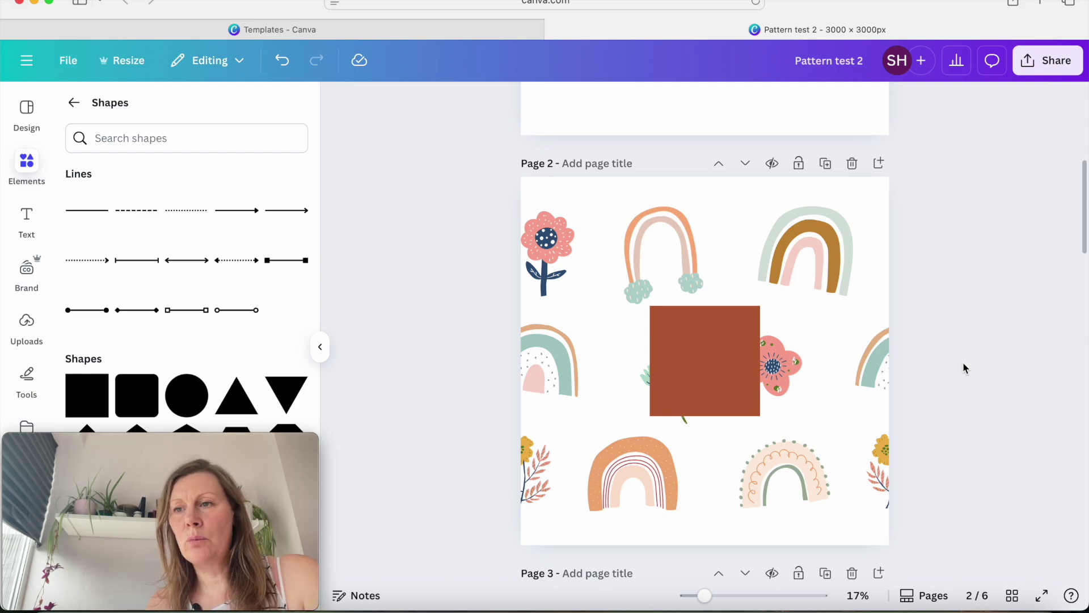
left_click(698, 355)
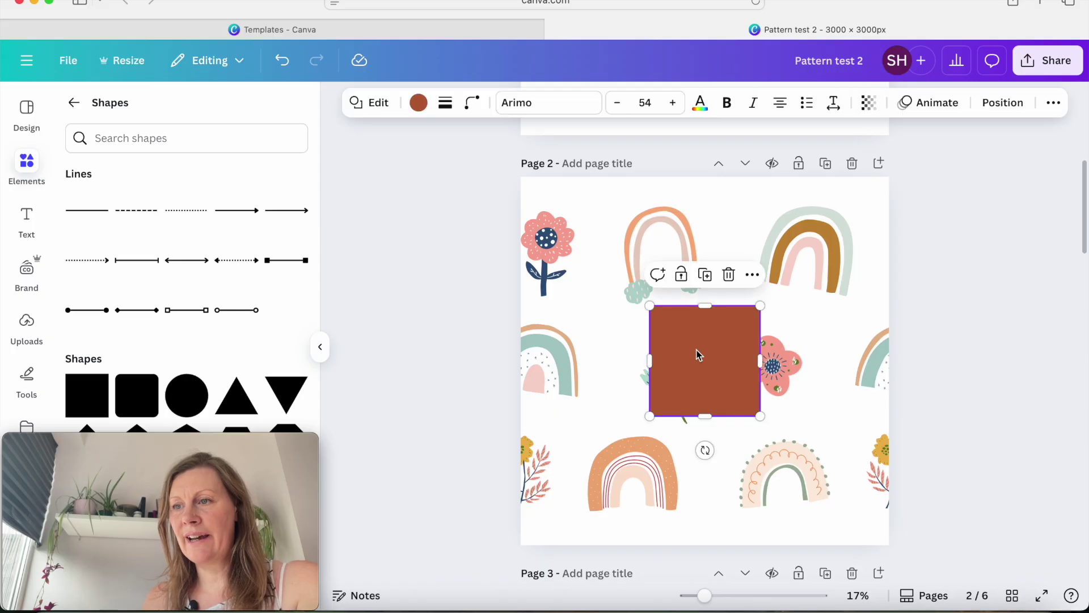
left_click_drag(698, 355, 566, 226)
- Stretch the square's edges to the page borders so it measures 3000 × 3000 px
left_click(569, 225)
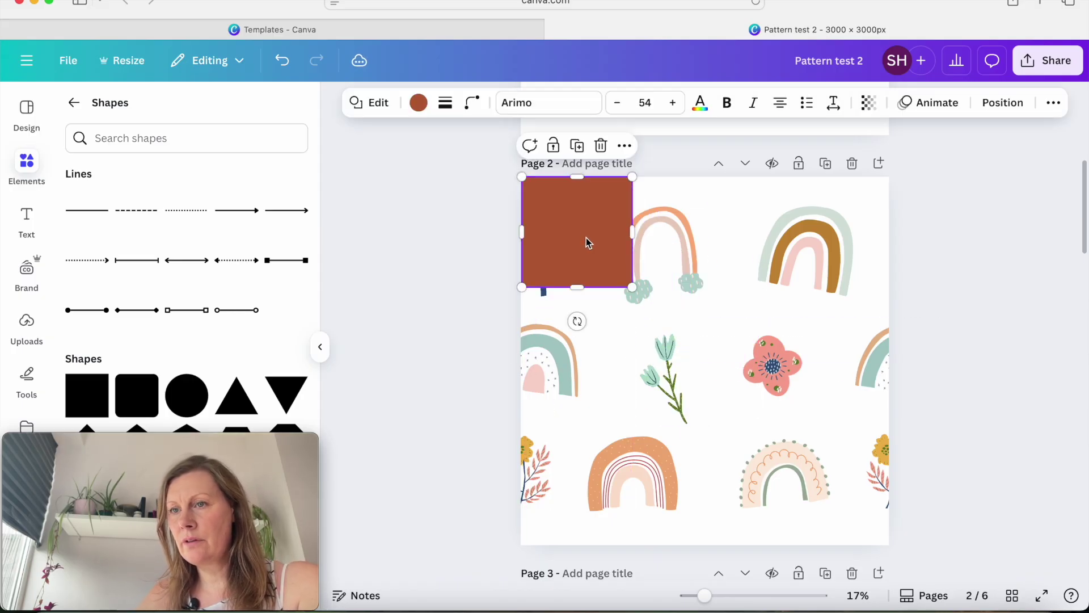
left_click_drag(634, 235, 889, 233)
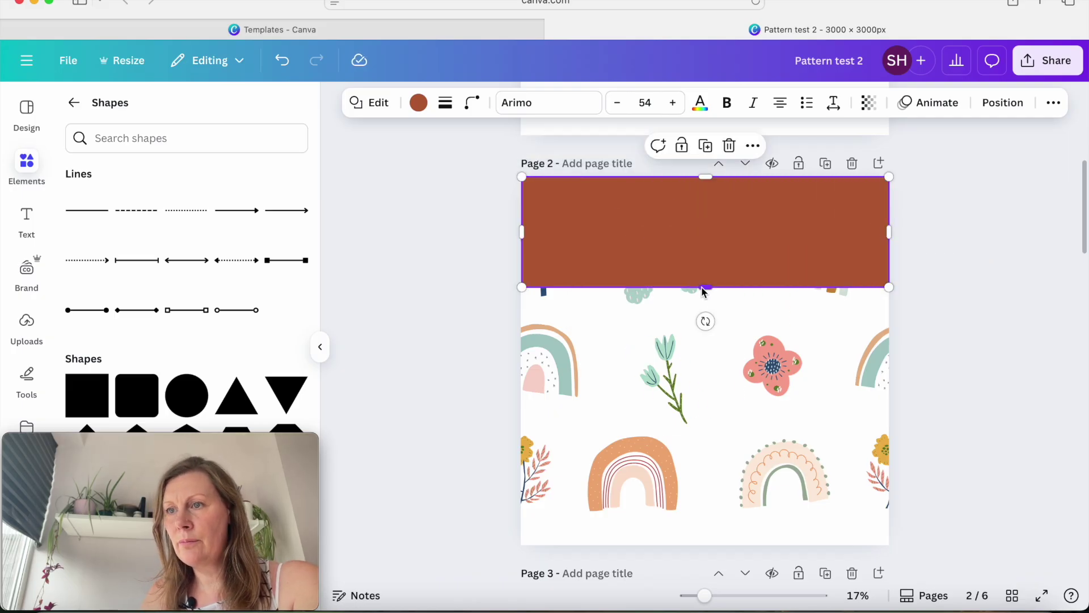
left_click_drag(706, 288, 741, 544)
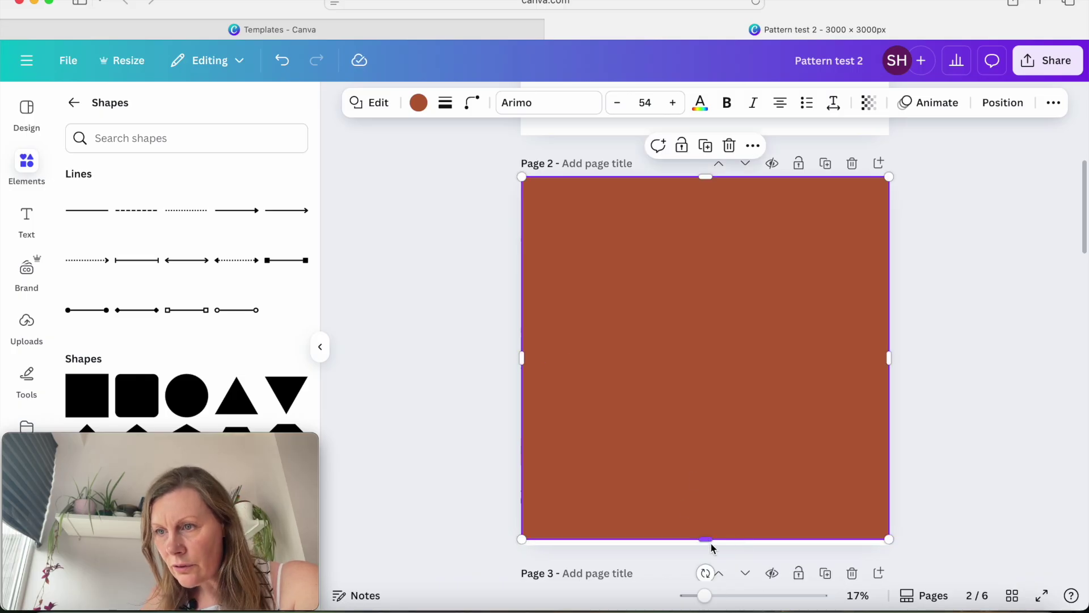
mouse_move(706, 540)
left_mouse_down()
mouse_move(709, 518)
mouse_move(708, 549)
left_mouse_up()
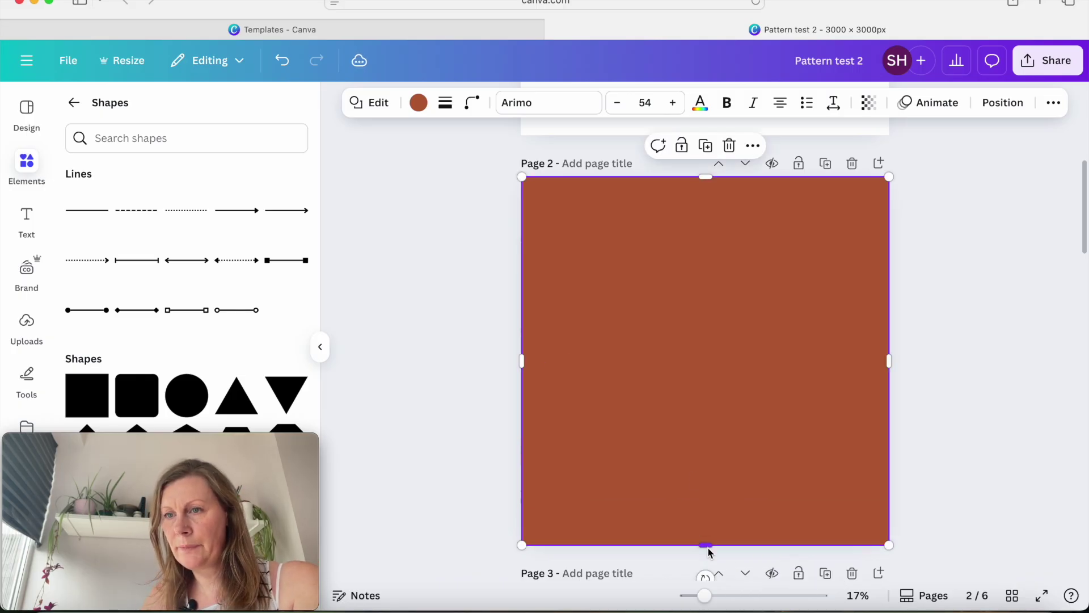
mouse_move(524, 361)
left_mouse_down()
mouse_move(541, 360)
mouse_move(521, 360)
left_mouse_up()
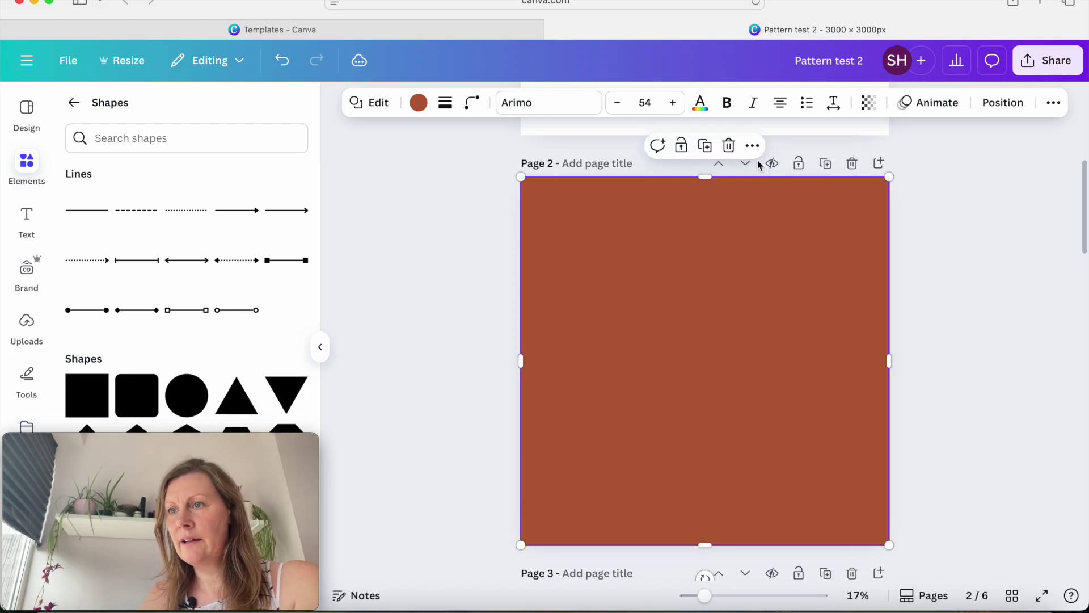
mouse_move(707, 180)
left_mouse_down()
mouse_move(706, 229)
mouse_move(705, 178)
left_mouse_up()
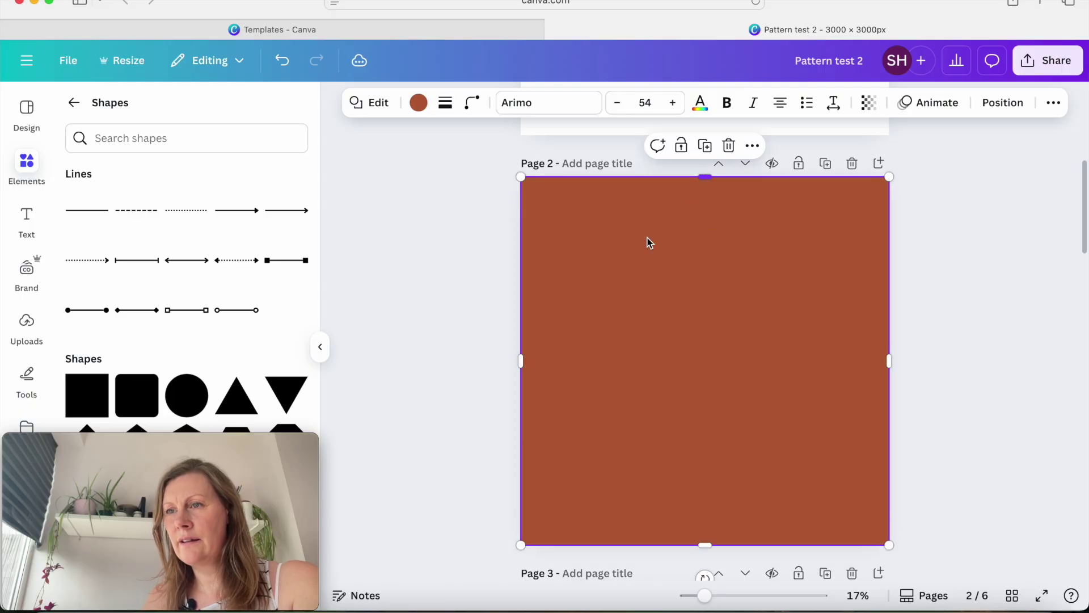
- Give the rectangle a solid outline and a transparent, no-colour fill
left_click(446, 103)
left_click(405, 148)
left_click(404, 103)
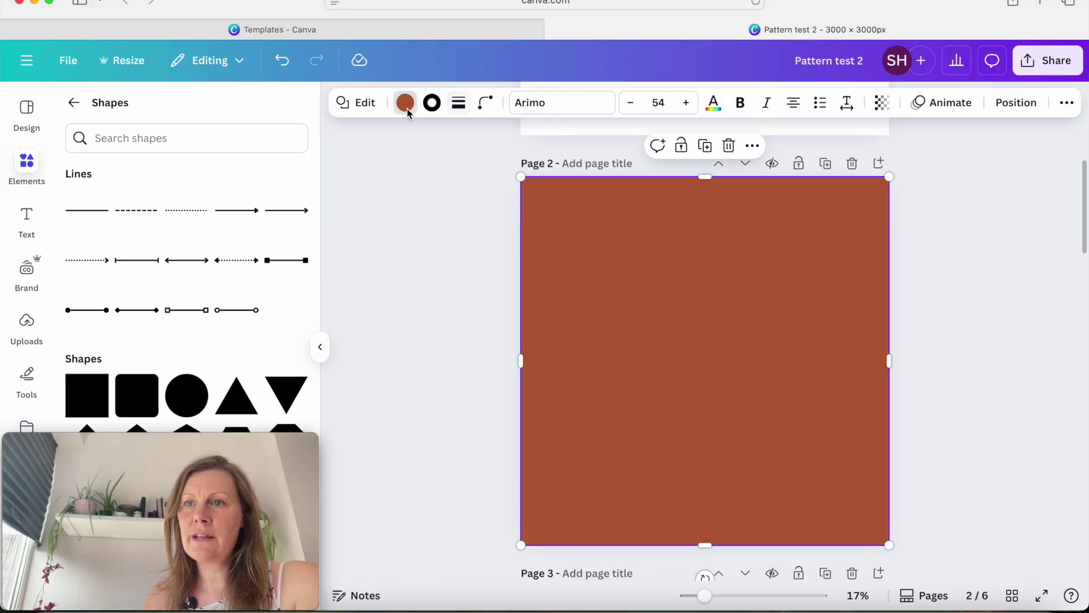
left_click(117, 226)
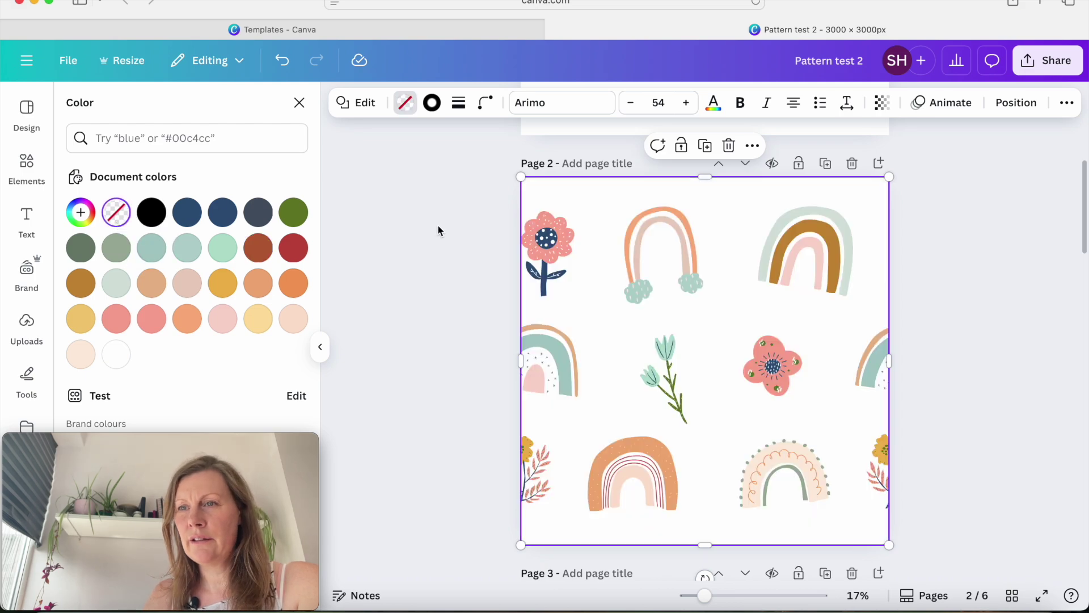
left_click(438, 228)
- Select every element on Page 2 plus the page-sized frame and group them
left_click_drag(488, 183, 933, 464)
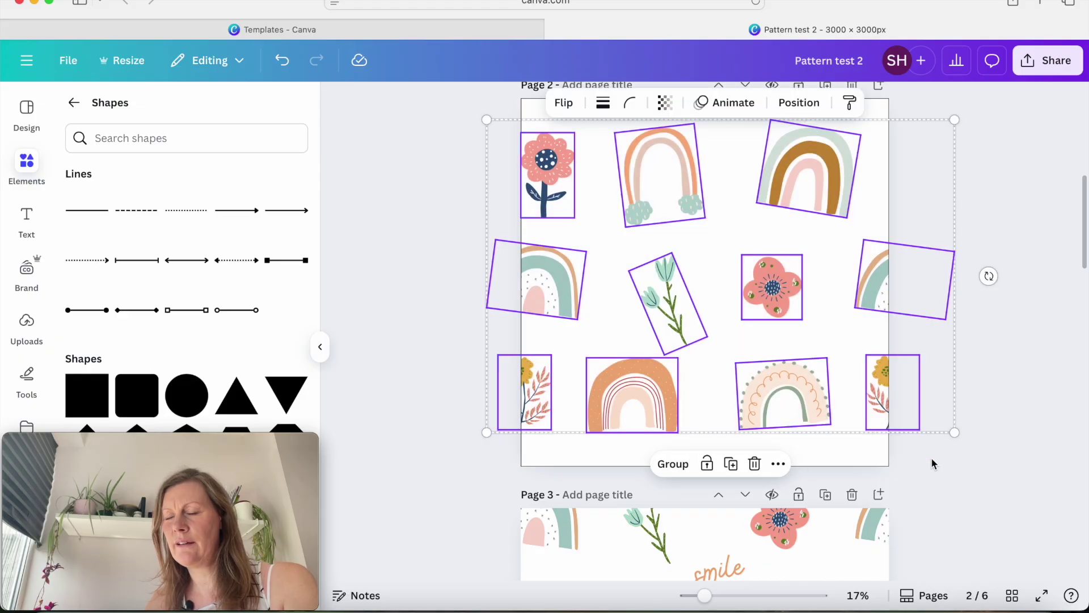
scroll(975, 380, "up", 3)
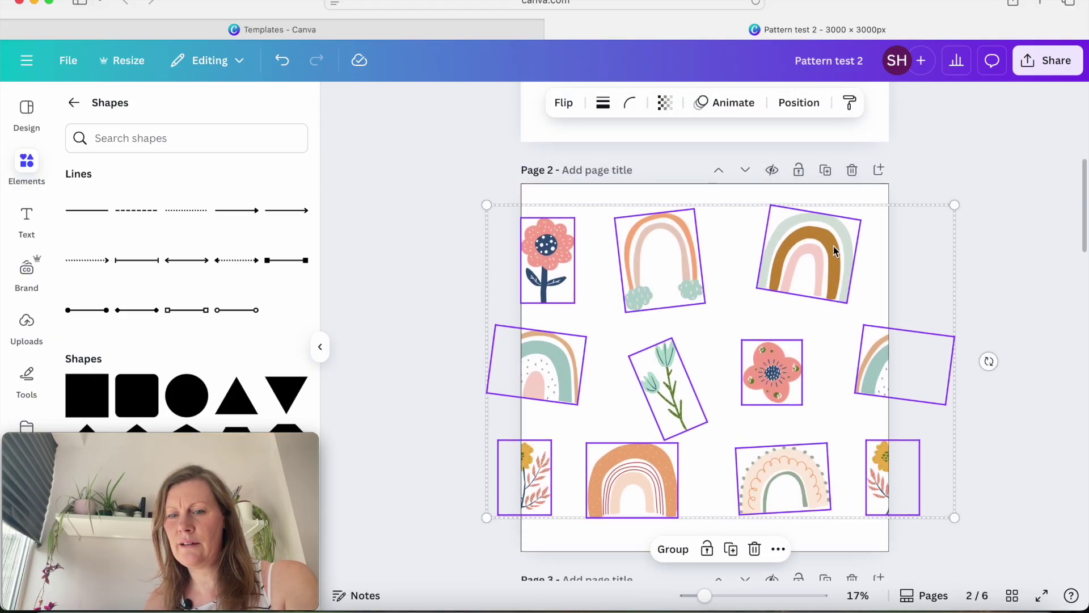
left_click(643, 199, "shift")
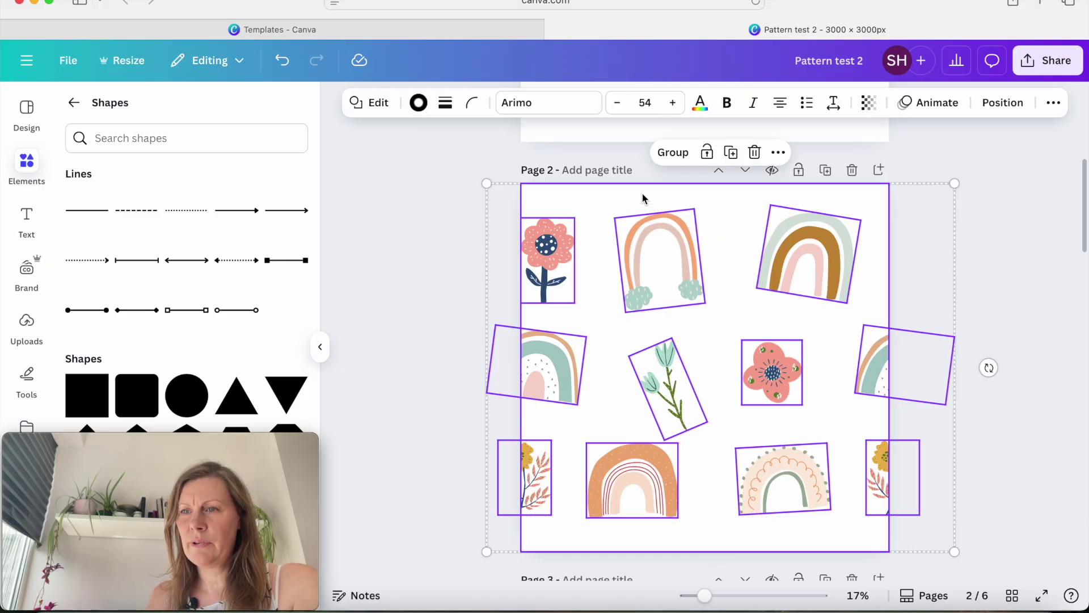
left_click(674, 153)
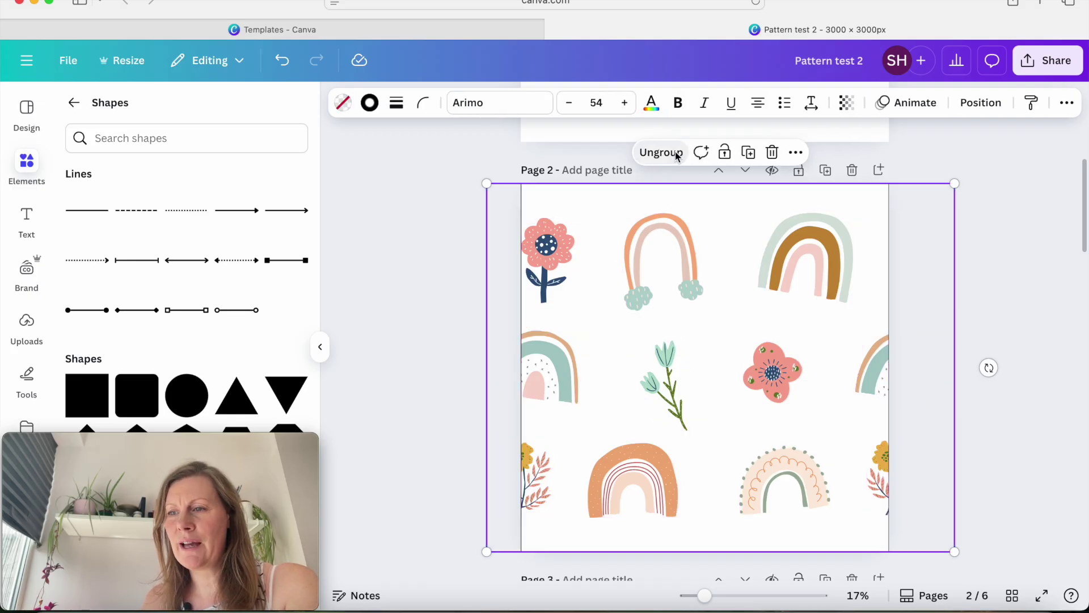
- Duplicate the grouped tile, move the copy down and shift the original upward
left_click(460, 238)
double_click(564, 242)
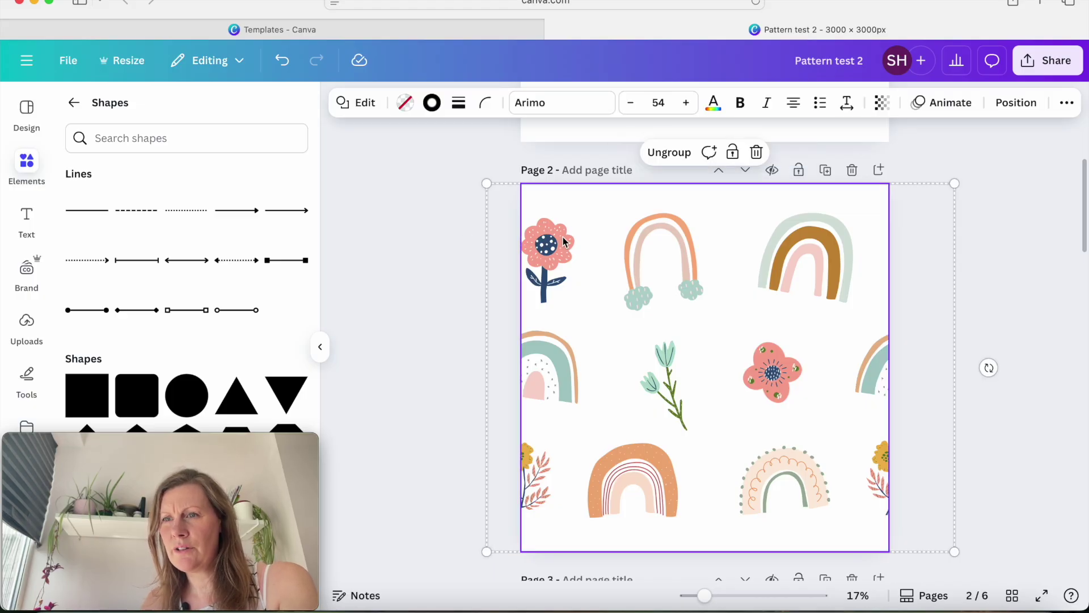
left_click_drag(666, 331, 690, 430)
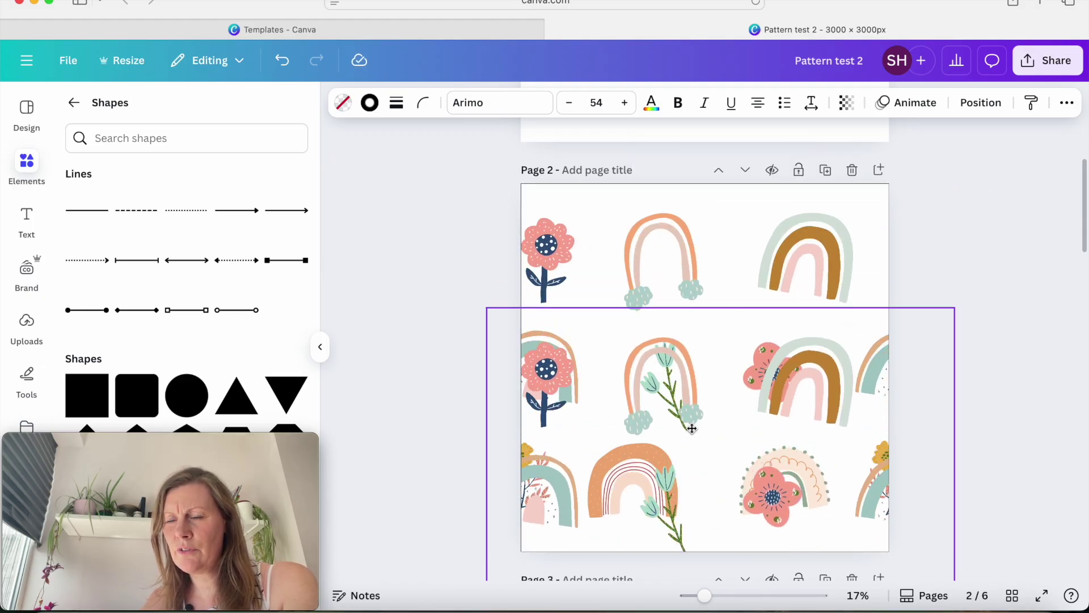
left_click(758, 234)
left_click_drag(817, 293, 795, 201)
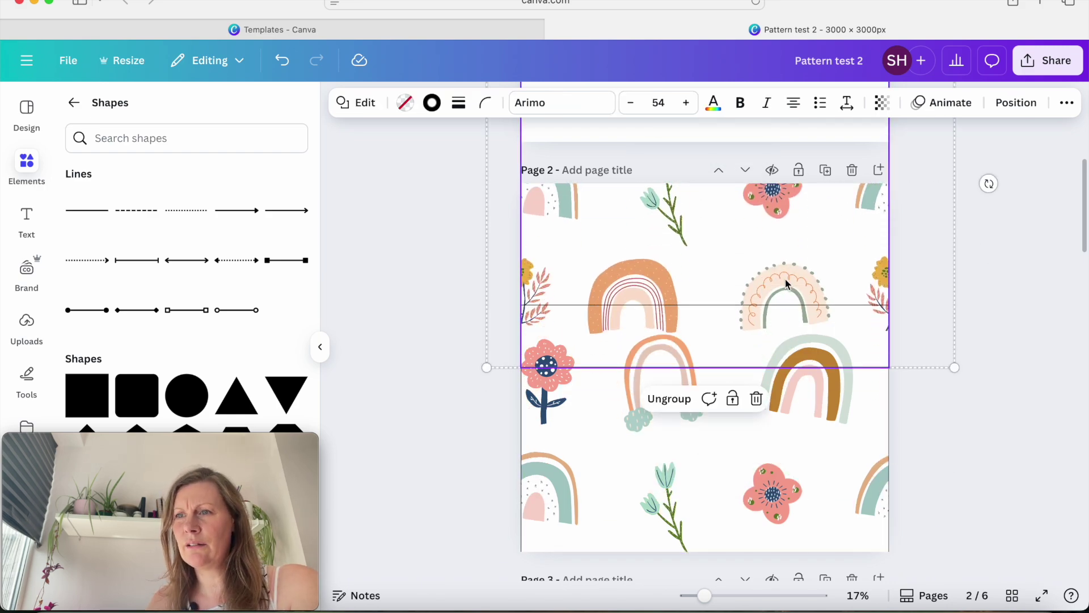
- Adjust the lower tile until it meets the upper tile at the page's horizontal centre
left_click(816, 423)
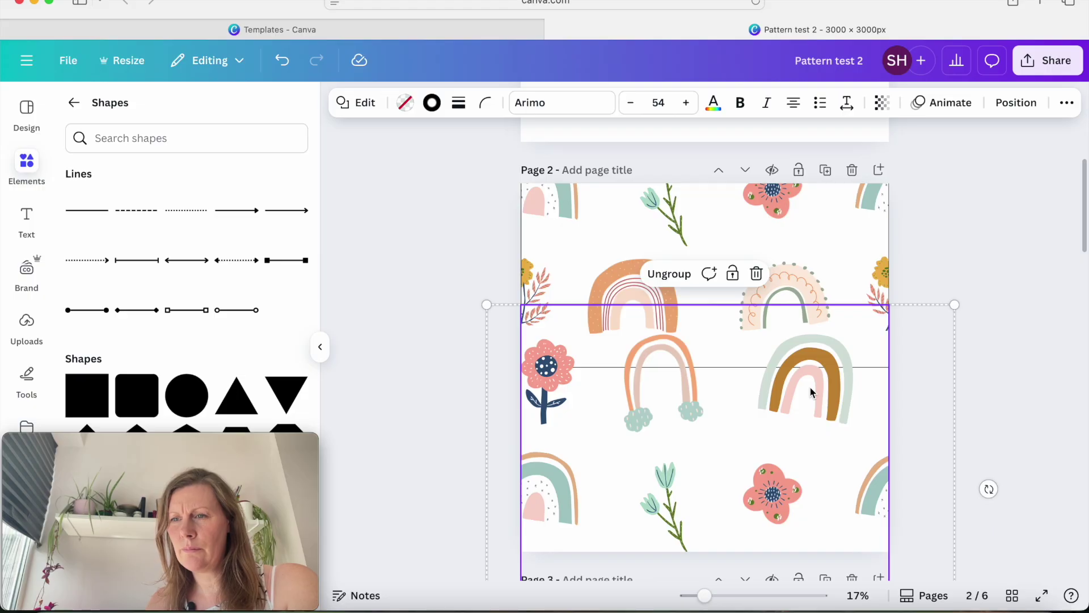
left_click_drag(812, 391, 821, 480)
mouse_move(827, 271)
left_mouse_down()
mouse_move(827, 253)
mouse_move(820, 282)
left_mouse_up()
key("ctrl+z")
left_click(962, 454)
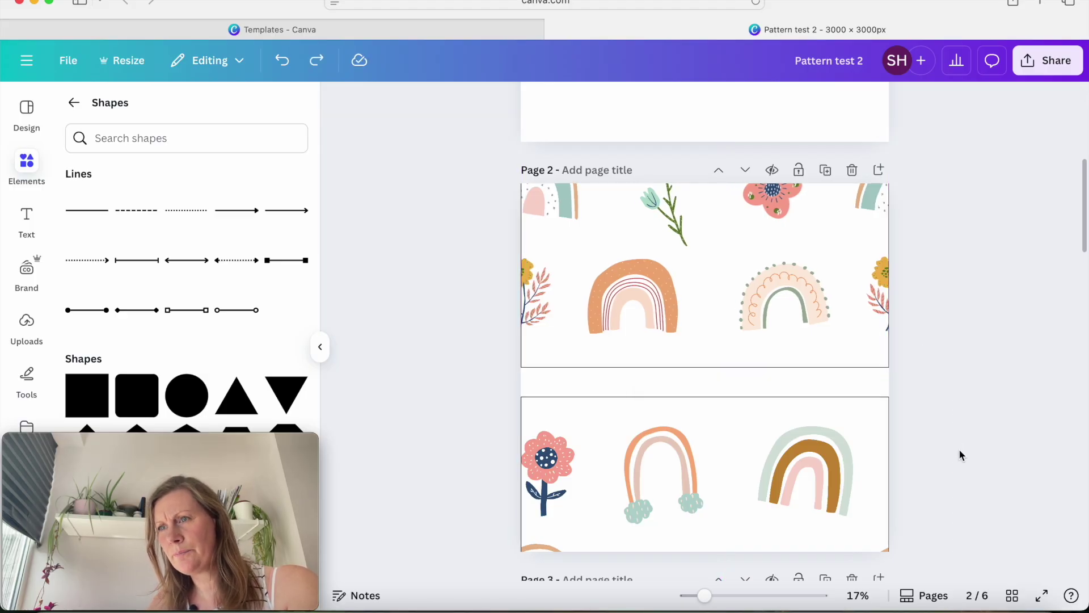
left_click_drag(810, 472, 806, 454)
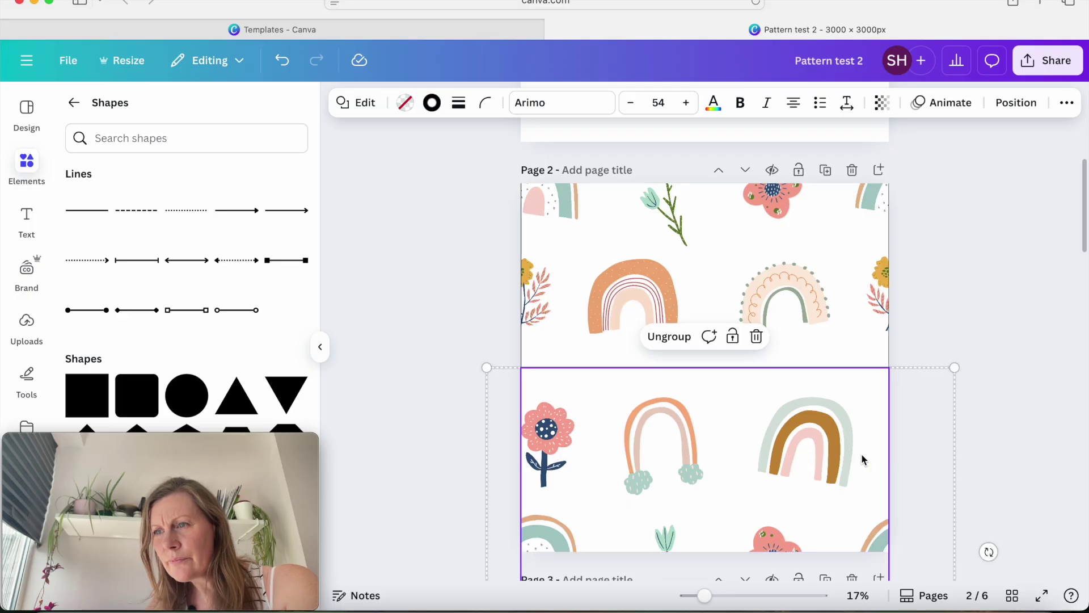
left_click(1074, 458)
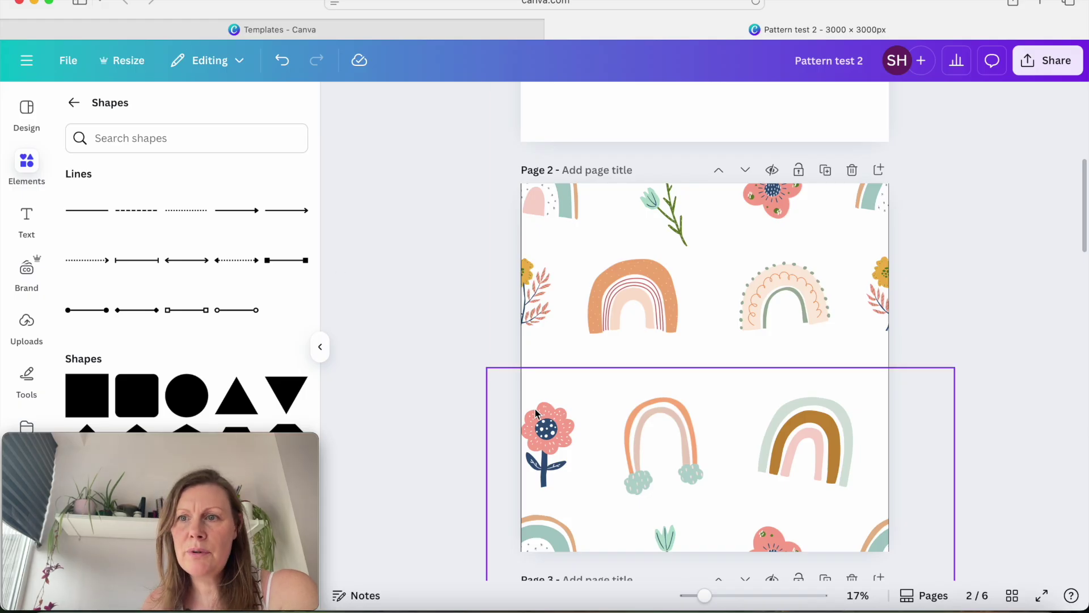
left_click(99, 392)
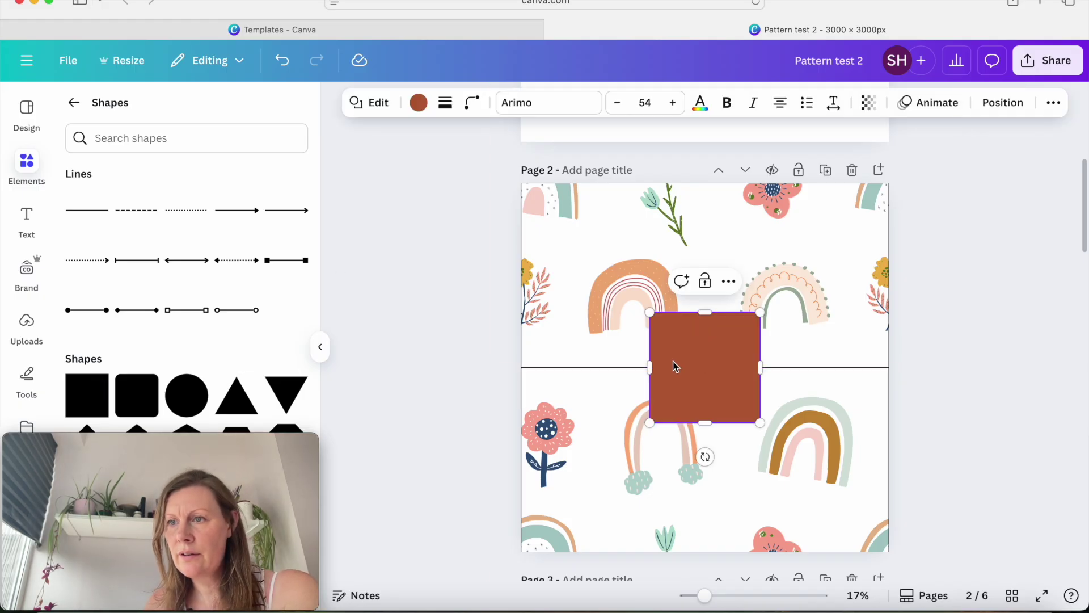
left_click_drag(673, 365, 652, 236)
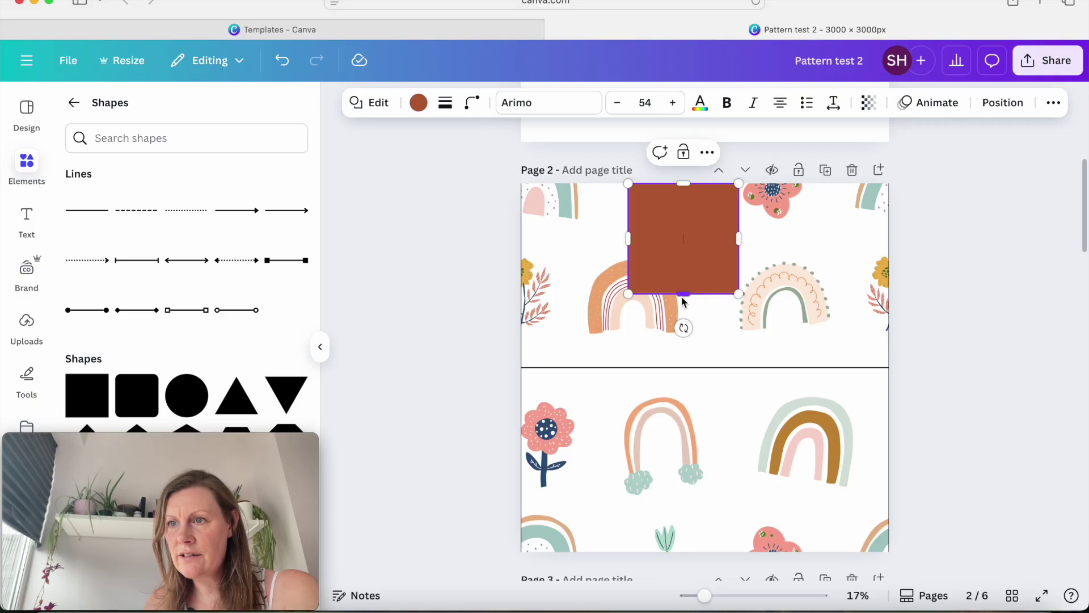
left_click_drag(684, 300, 738, 556)
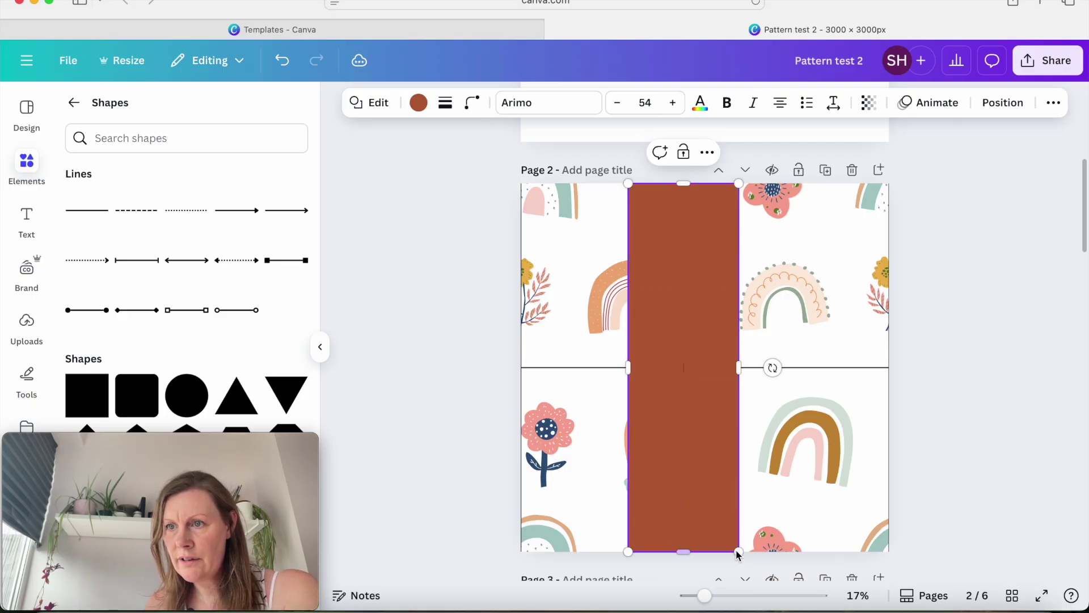
left_click(629, 368)
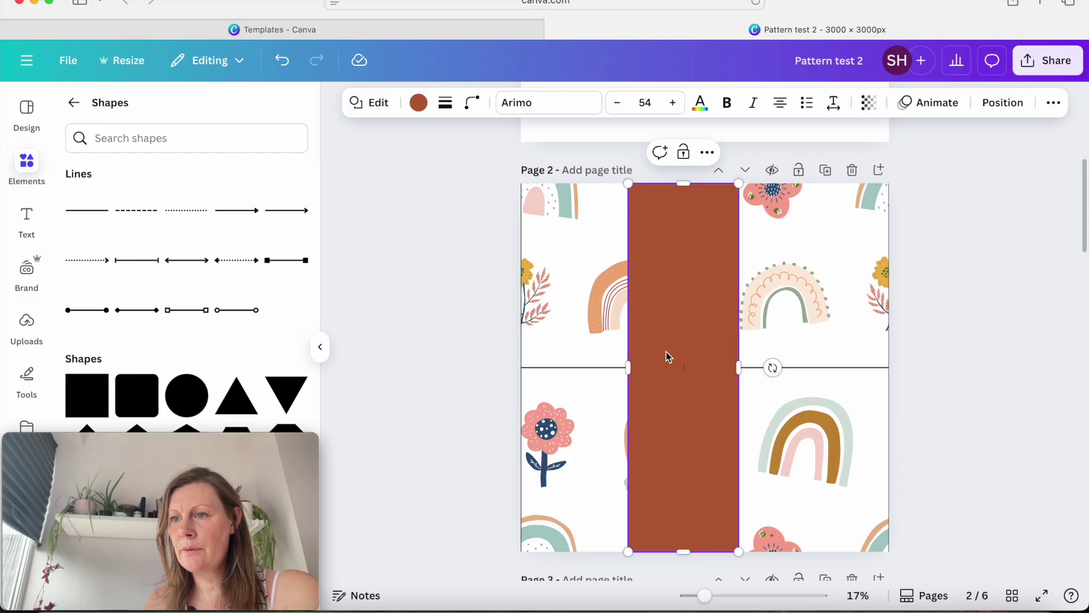
left_click(1012, 452)
left_click(706, 356)
key("Delete")
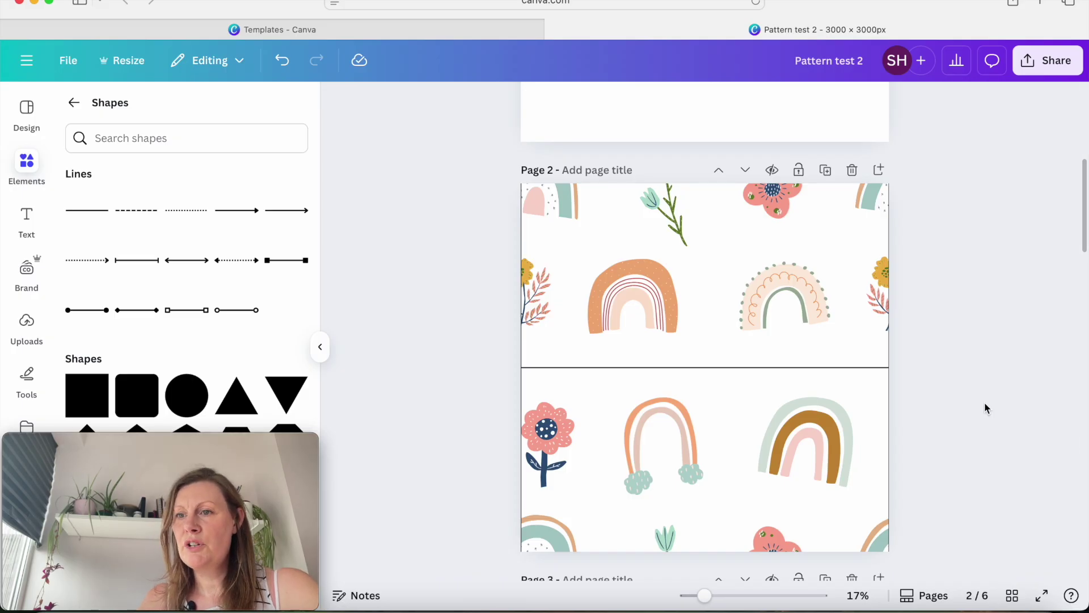
- Ungroup both the upper and lower pattern tiles on Page 2
left_click(818, 388)
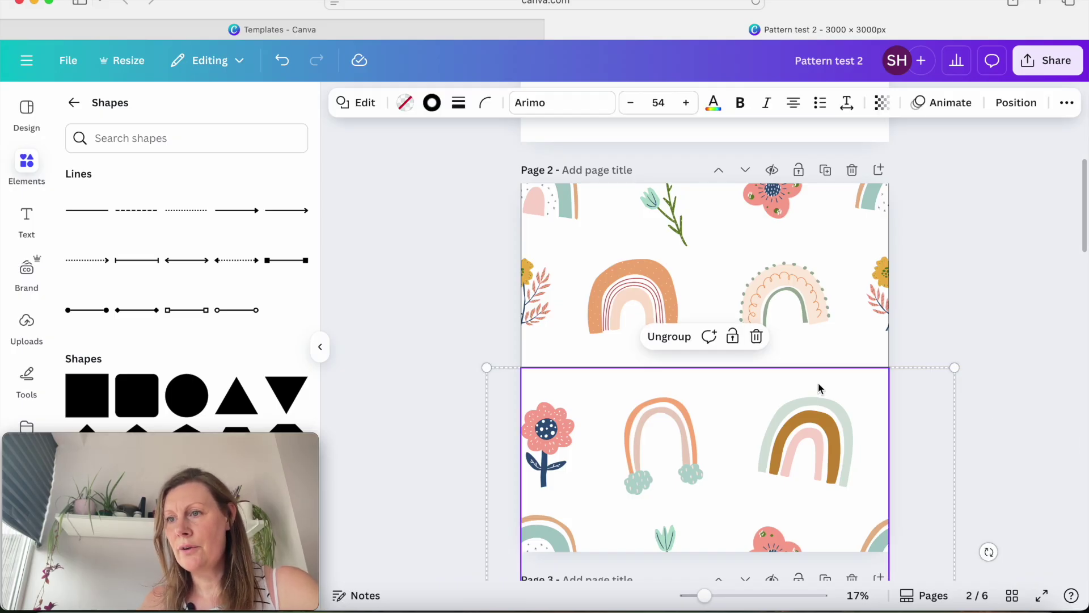
left_click(679, 343)
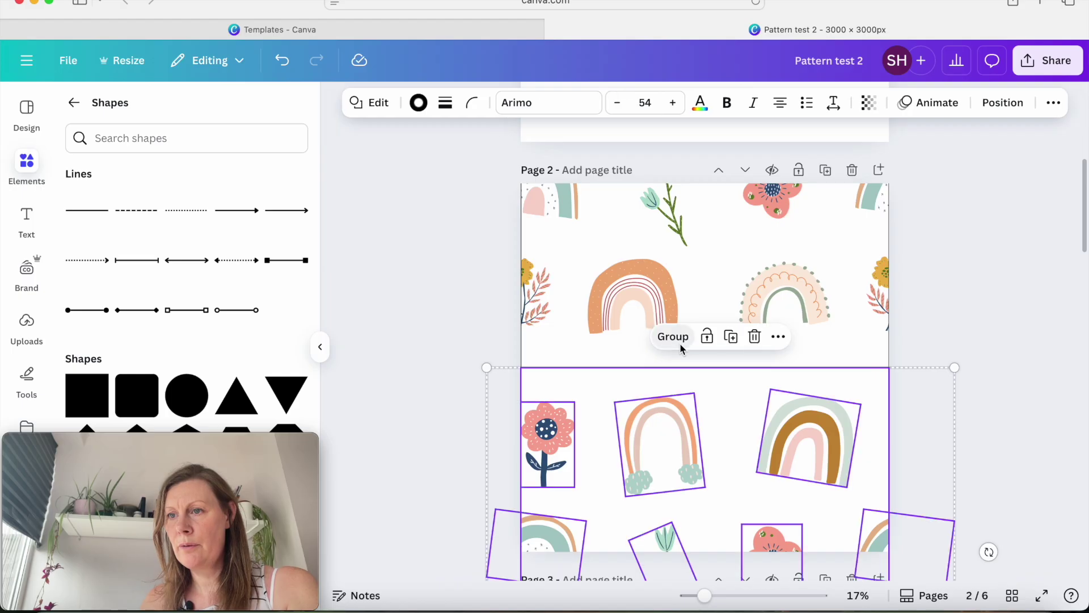
left_click(680, 342)
left_click(675, 398)
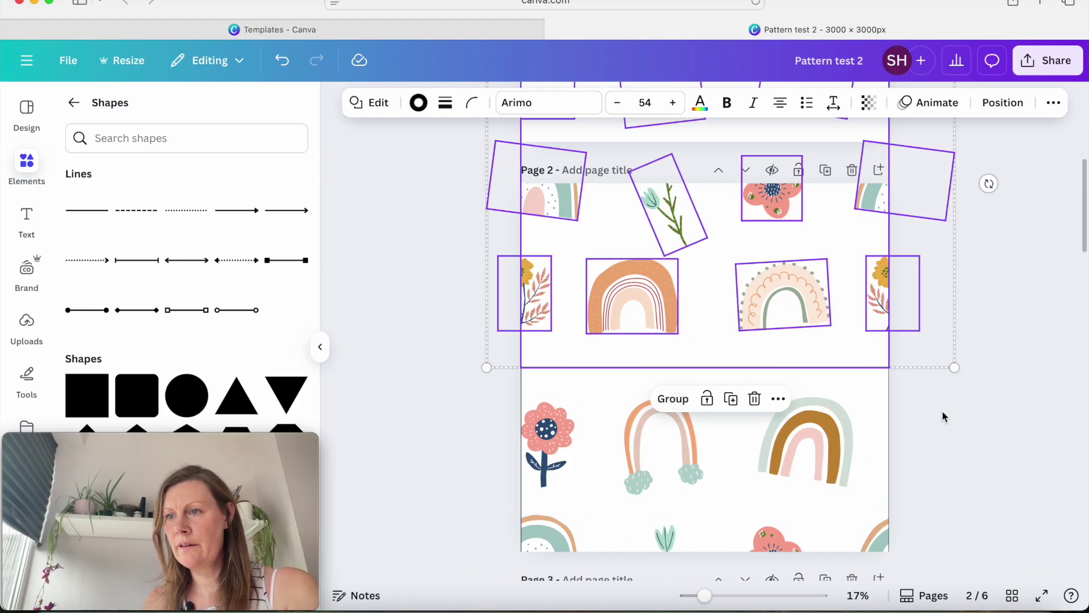
left_click(945, 418)
left_click(856, 375)
key("Escape")
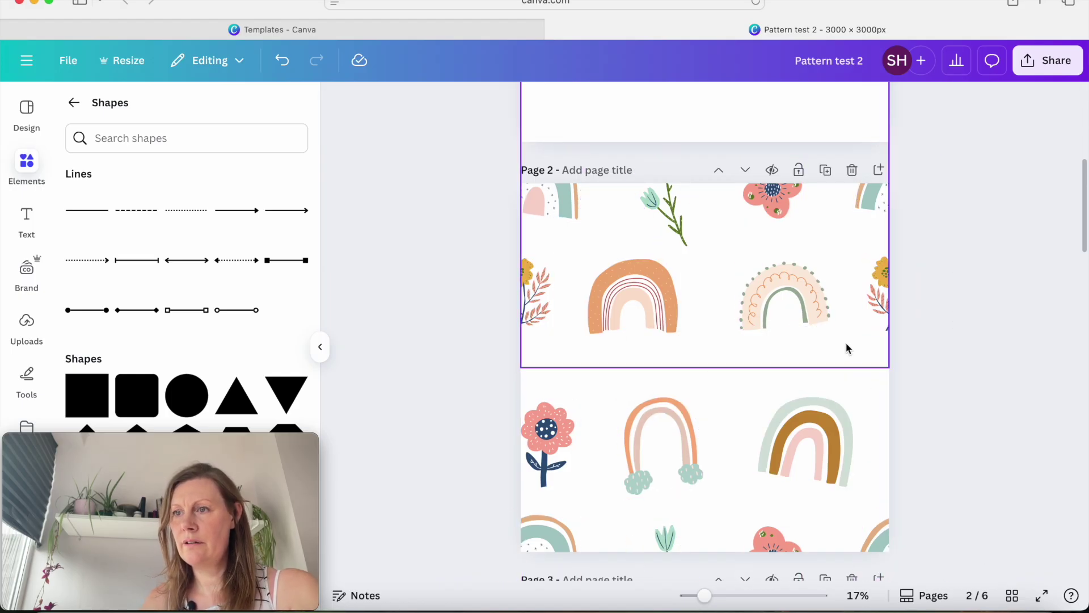
left_click(847, 348)
key("Escape")
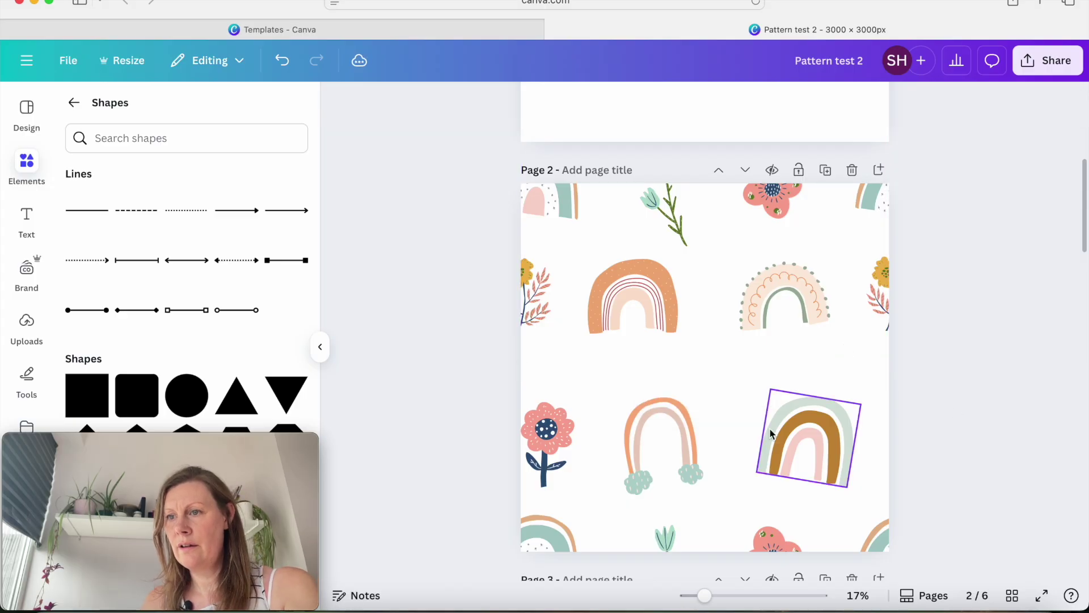
- Nudge the peach dotted rainbow slightly down-right and undo the stray change
left_click(788, 435)
left_click(798, 310)
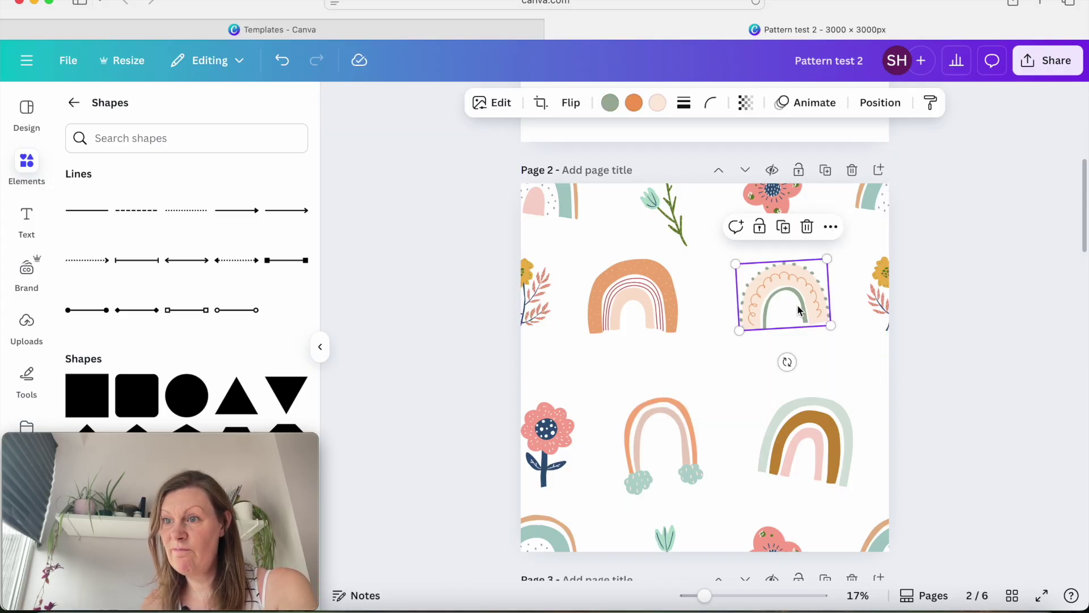
left_click_drag(799, 310, 804, 319)
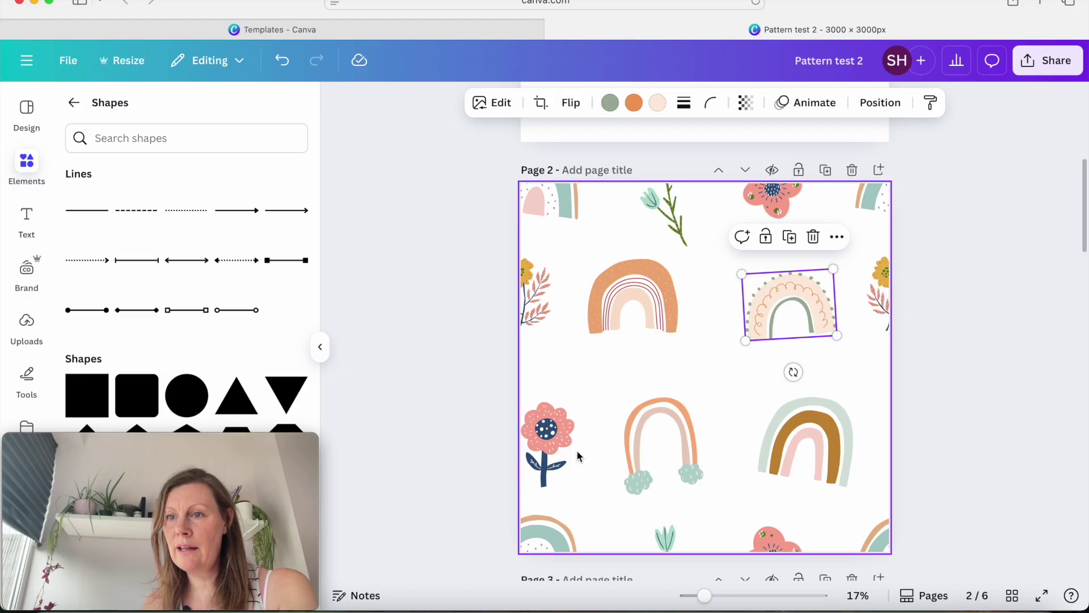
left_click(869, 292)
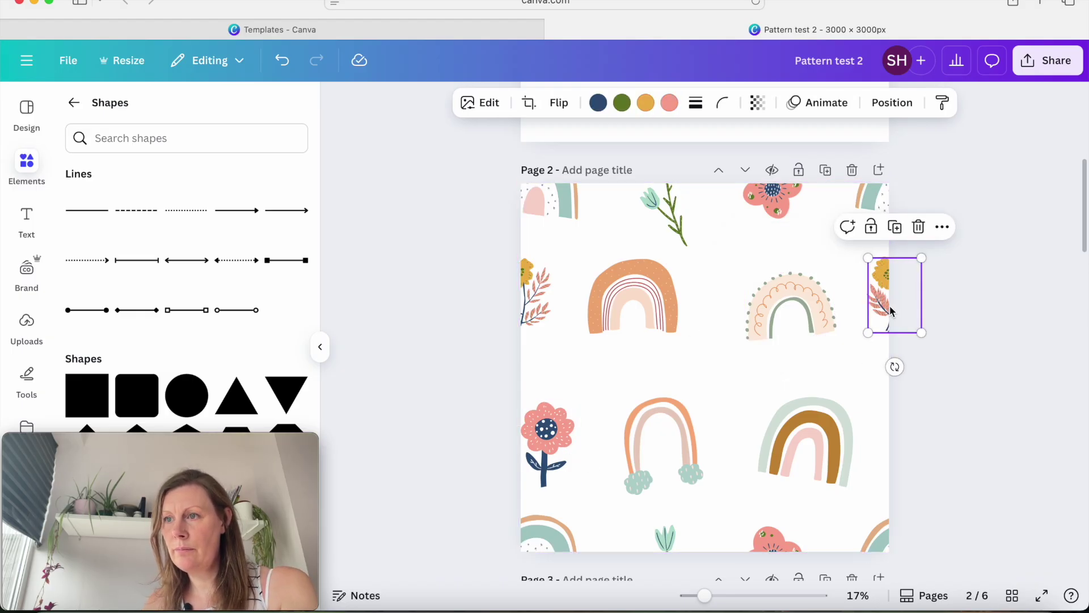
key("super+z")
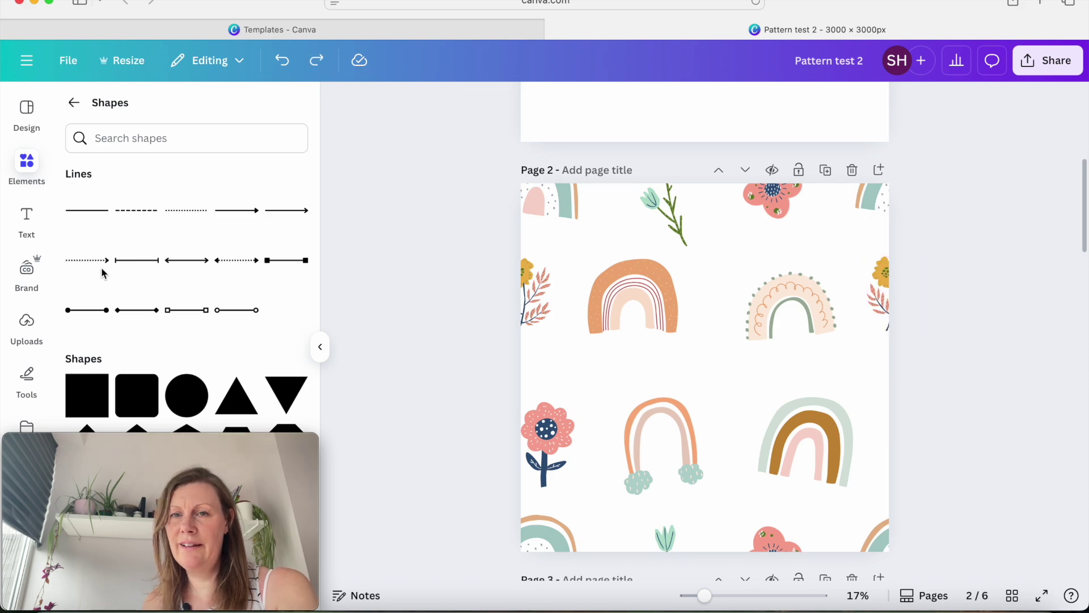
- Add the yellow flower sprig and move it into the central gap
left_click(73, 102)
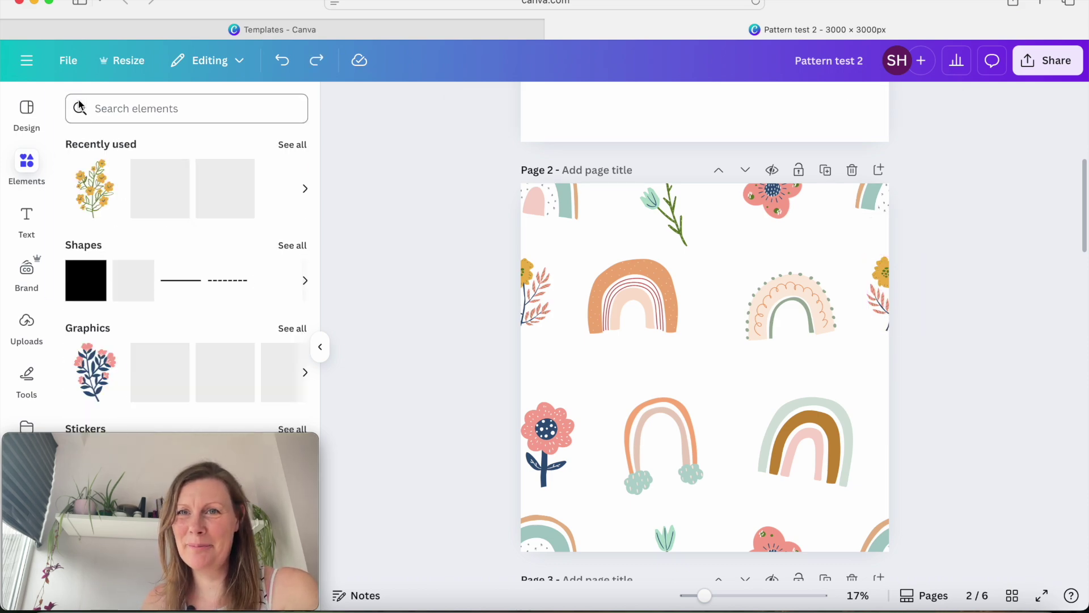
left_click(98, 184)
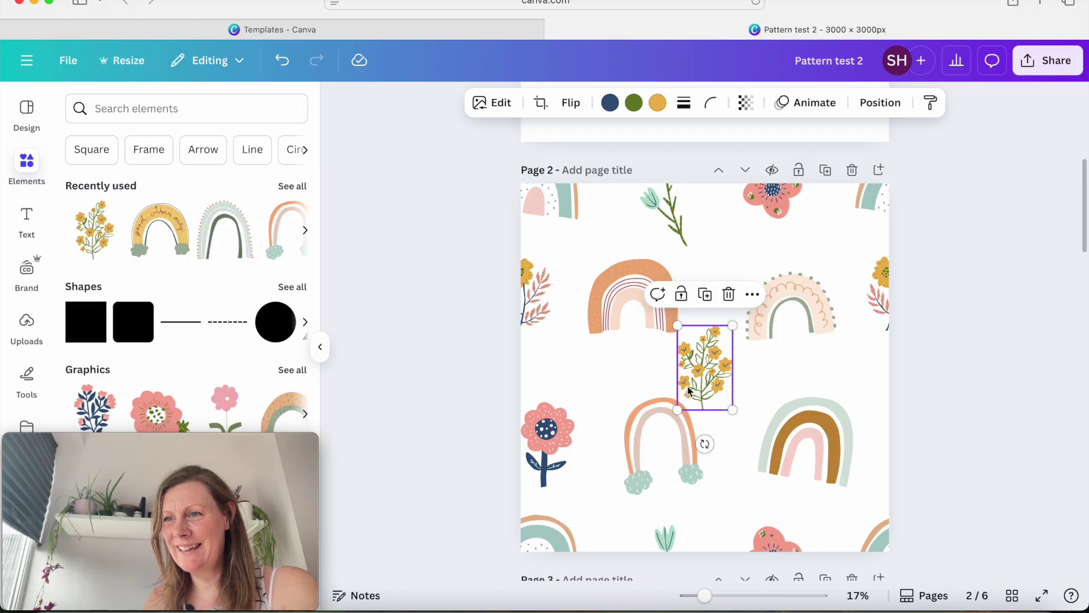
left_click_drag(714, 364, 662, 393)
- Lower the brown and teal rainbow, then raise and tilt the peach dotted rainbow about 13°
left_click(677, 404)
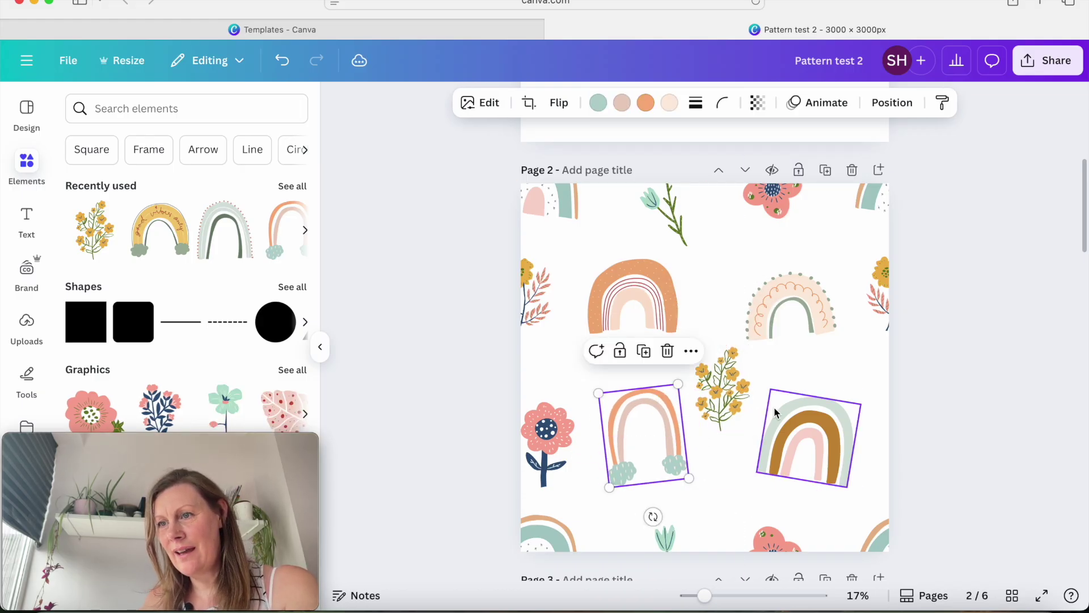
left_click(800, 421)
left_click_drag(800, 421, 797, 440)
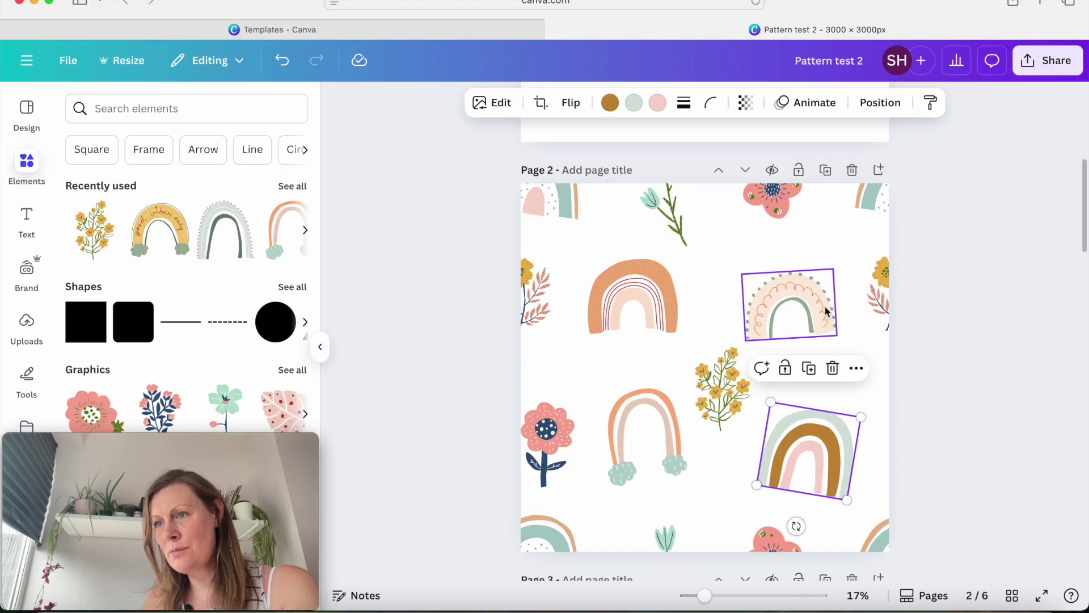
left_click_drag(827, 309, 824, 295)
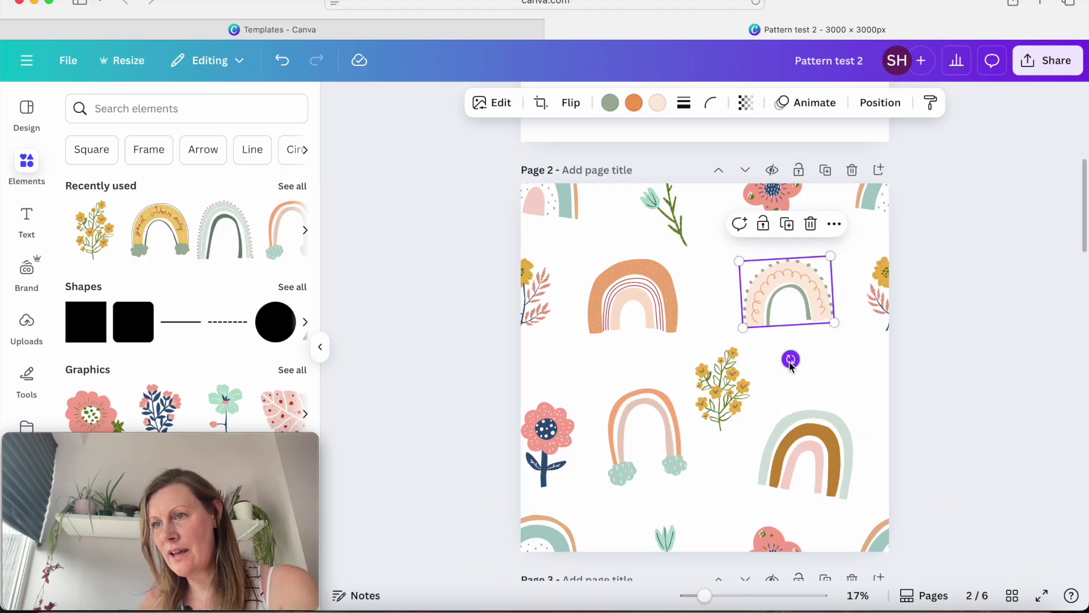
left_click_drag(791, 361, 806, 372)
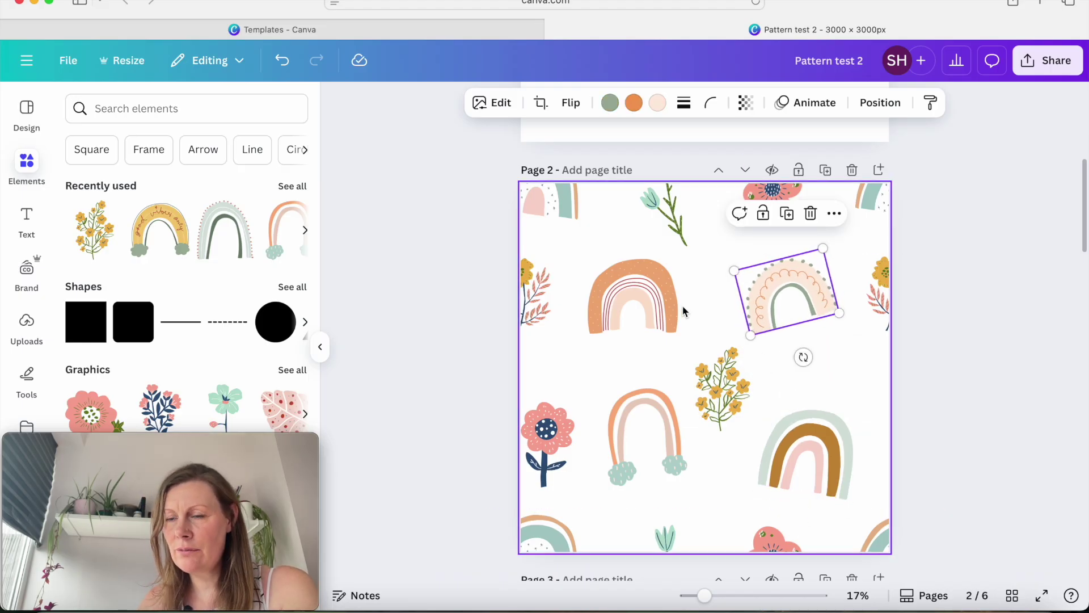
left_click(1033, 411)
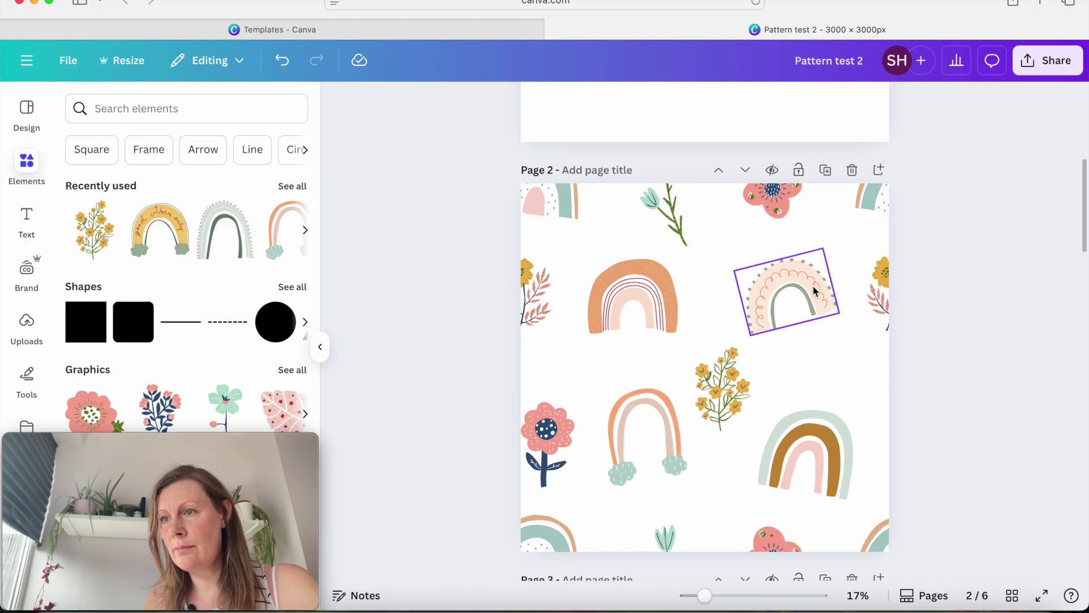
left_click(806, 304)
left_click(934, 405)
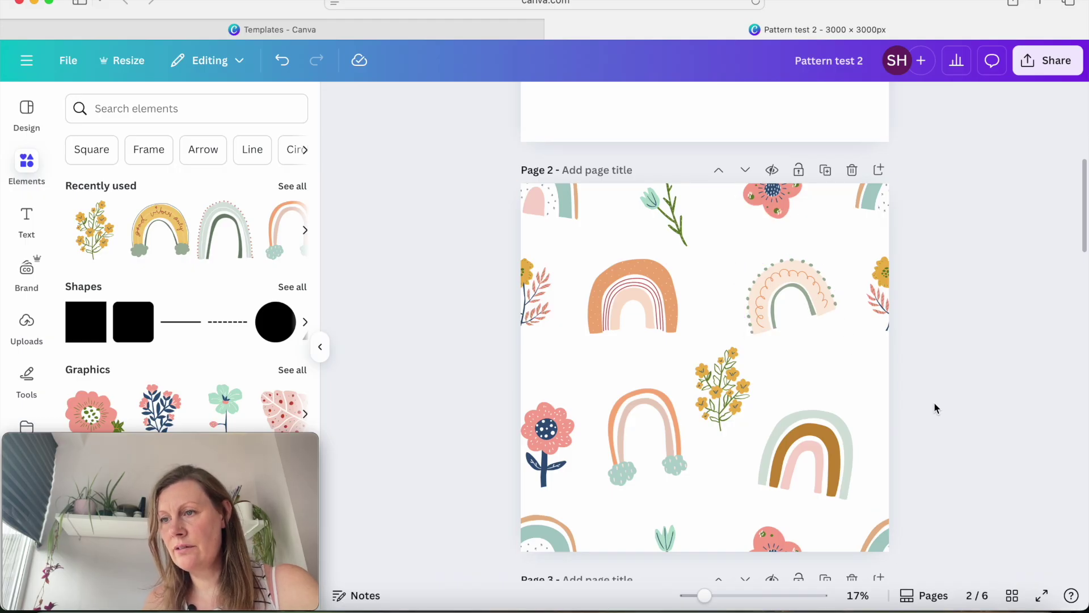
scroll(934, 406, "down", 7)
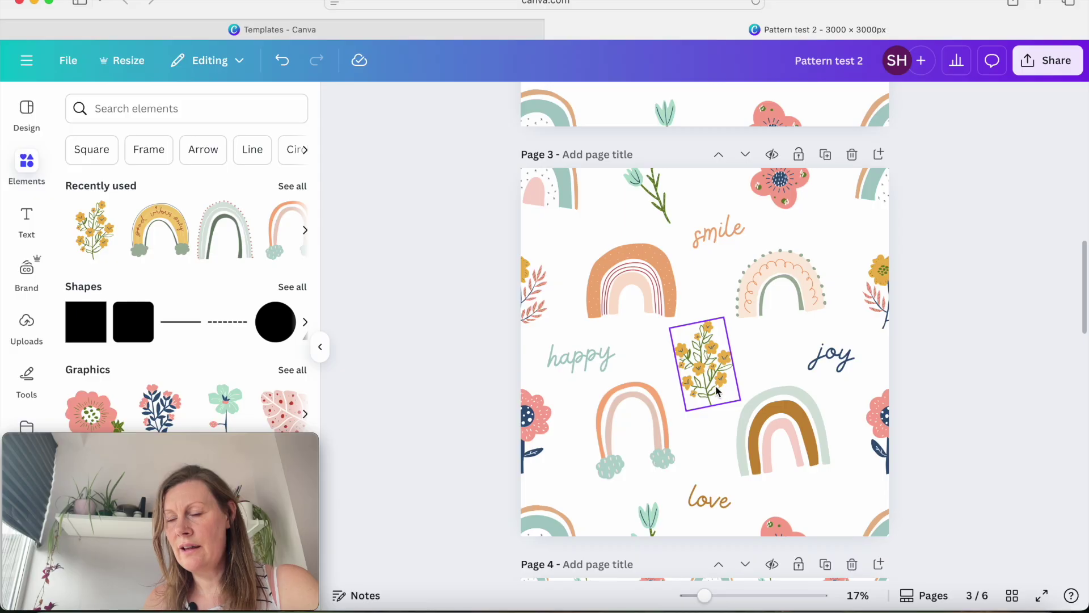
- Confirm the 'happy', 'smile' and 'joy' words use the Bellaboo font, then open Share
left_click(556, 366)
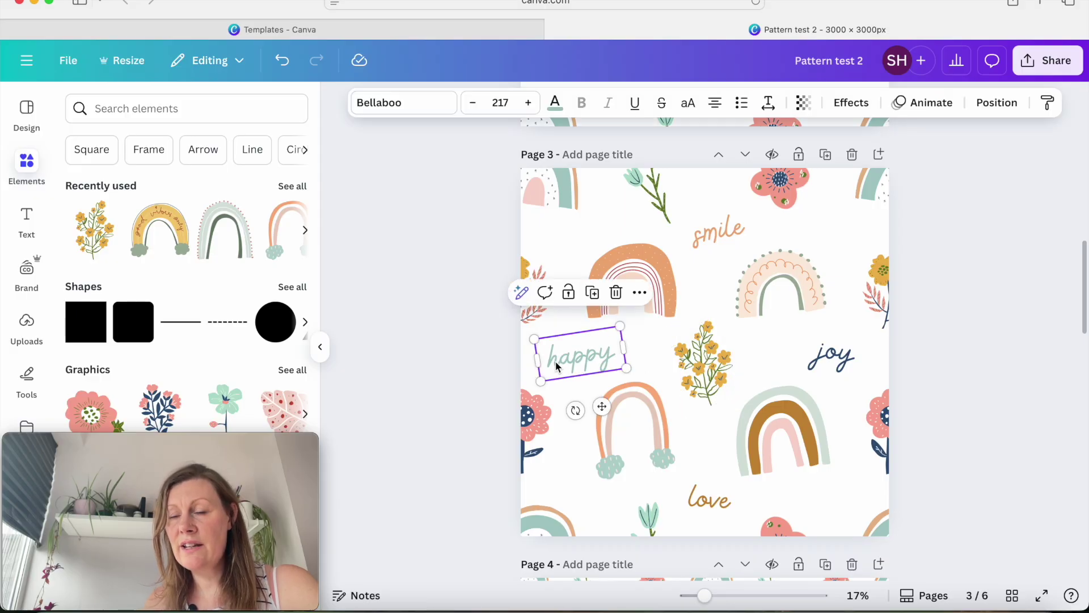
left_click(401, 102)
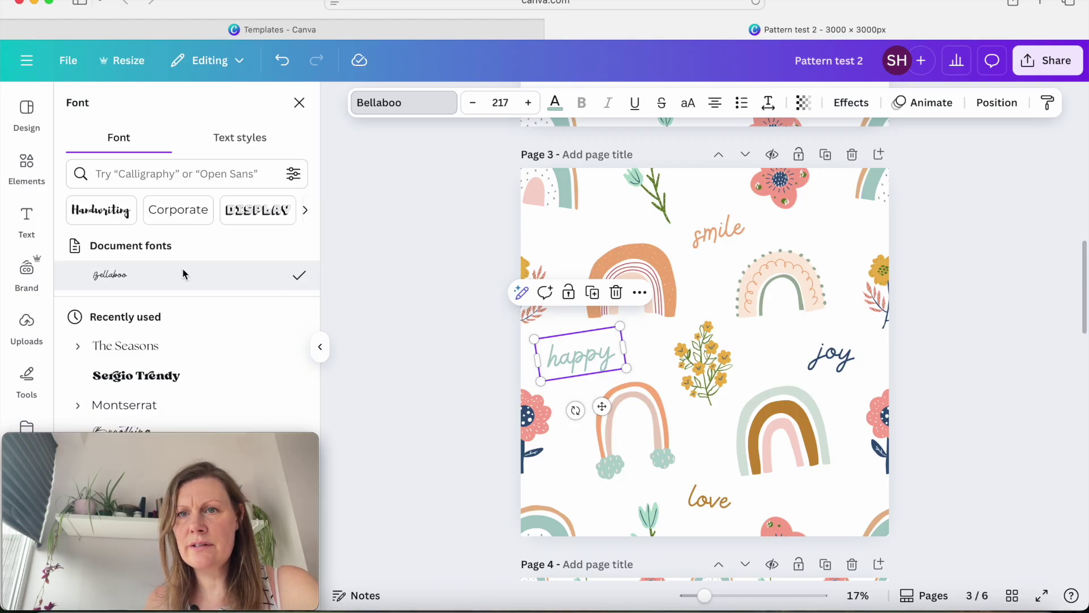
key("Escape")
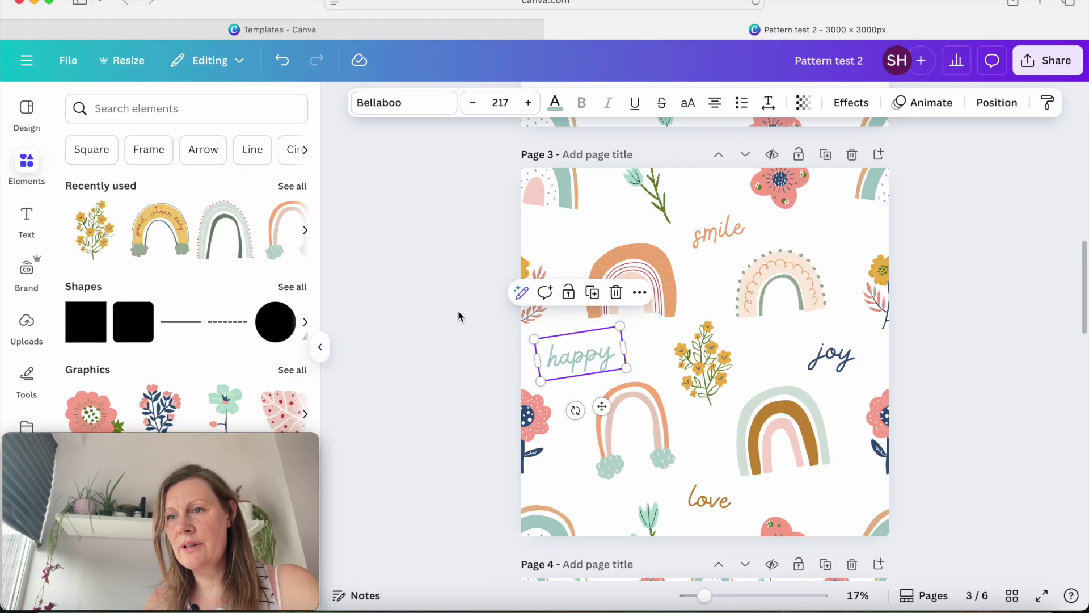
left_click(718, 230)
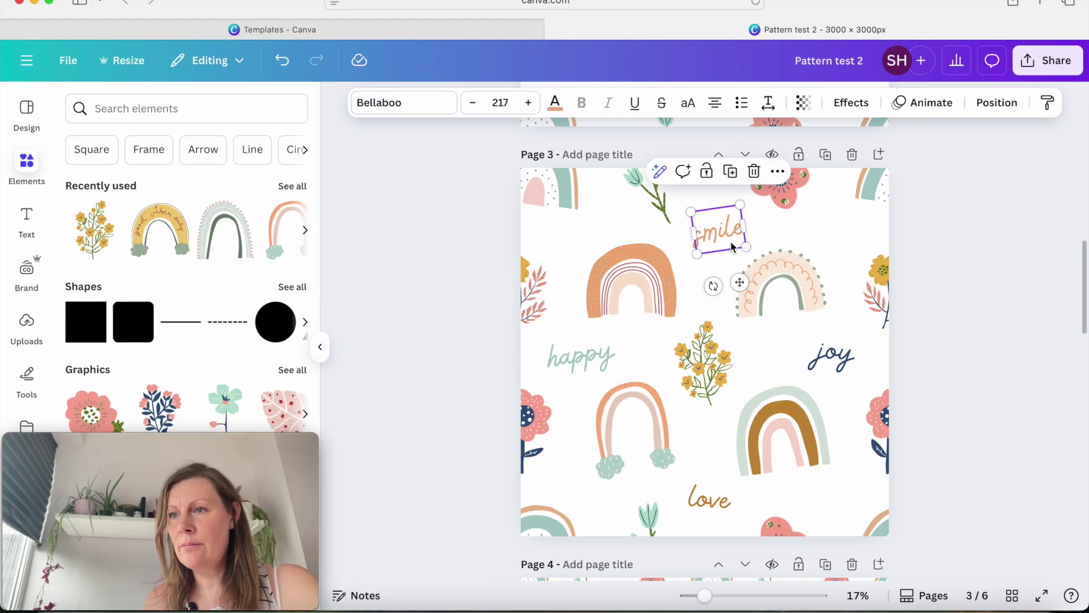
left_click(838, 367)
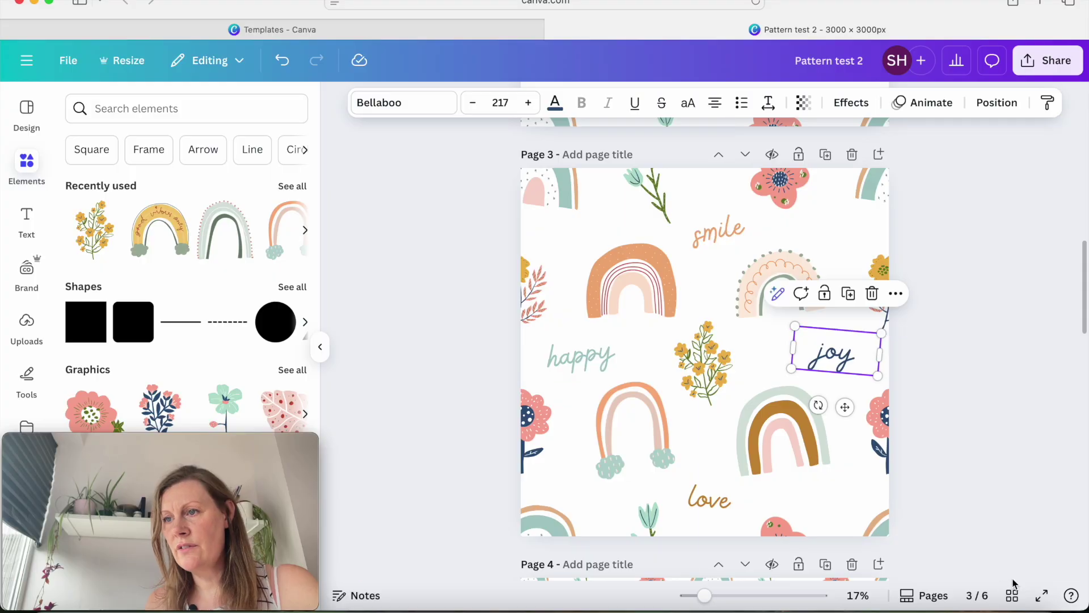
left_click(987, 434)
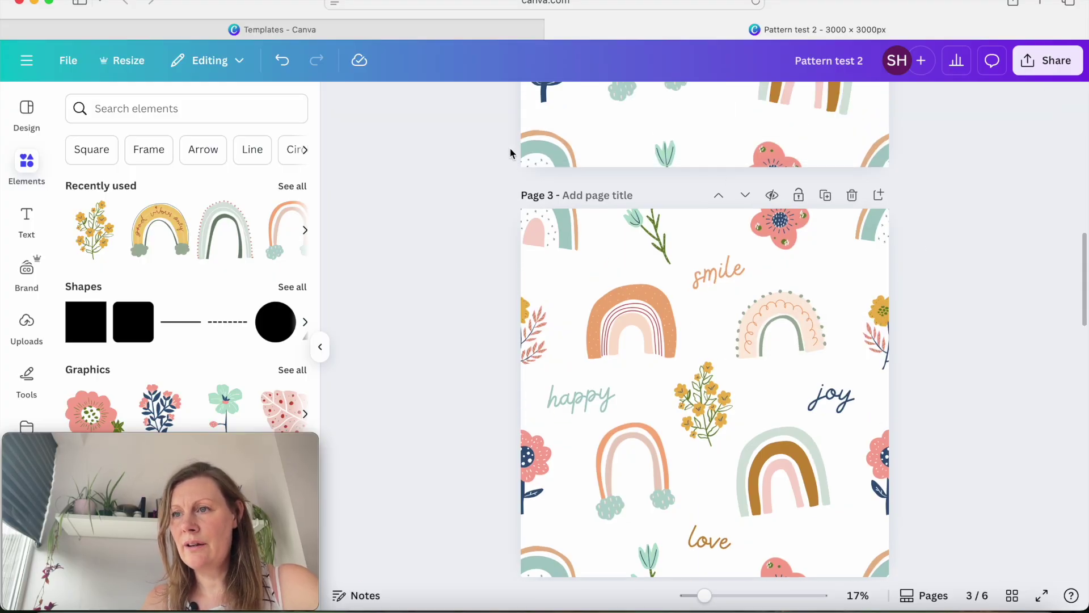
scroll(511, 150, "down", 3)
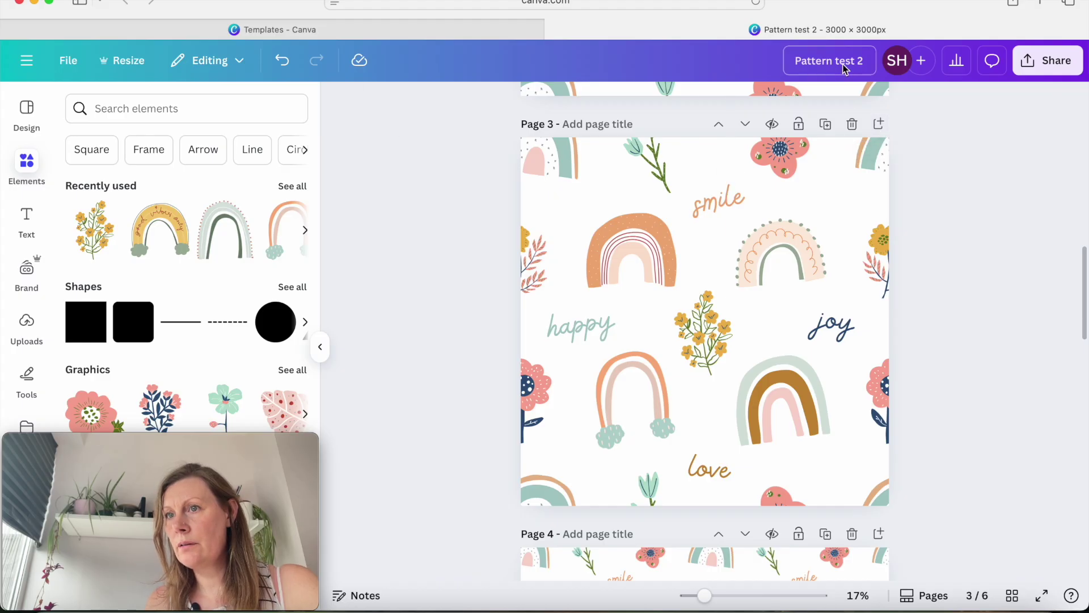
left_click(1033, 56)
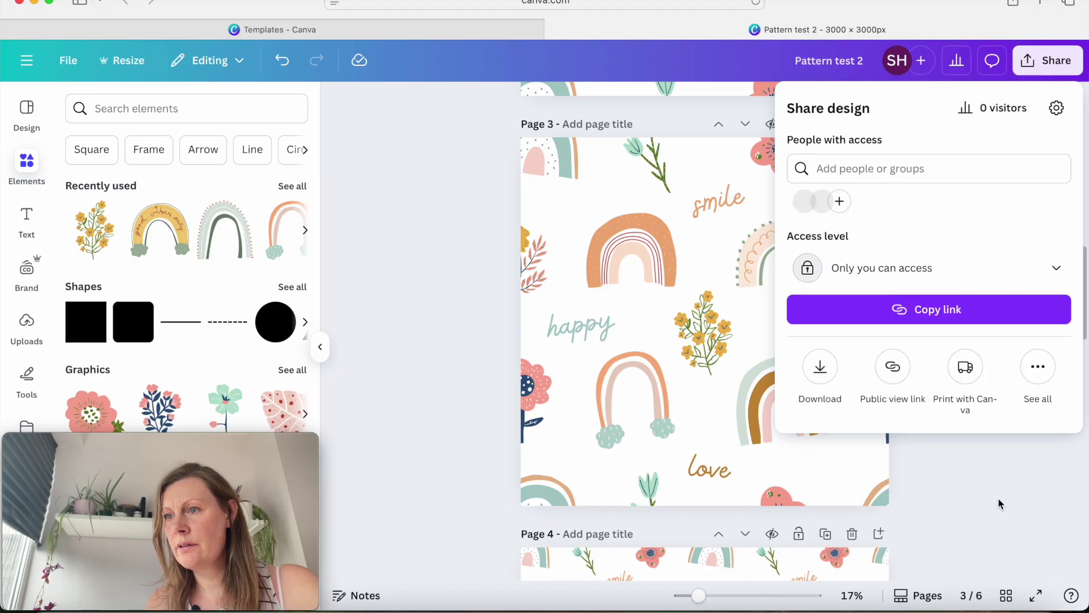
- Set a 3,000 × 3,000 px PNG download limited to the current page, Page 3
left_click(821, 368)
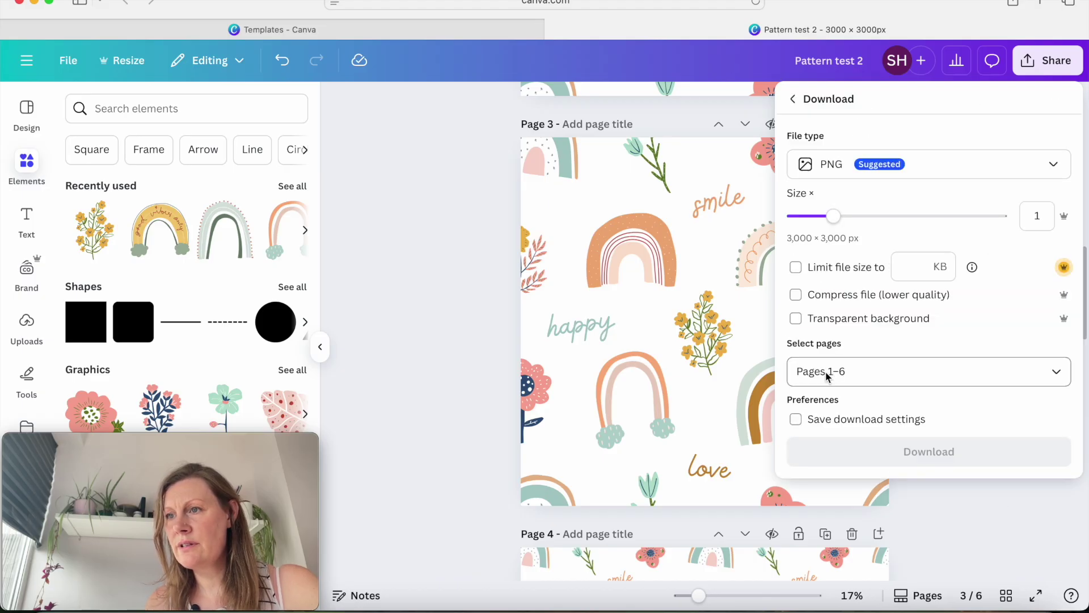
left_click(1054, 372)
key("Escape")
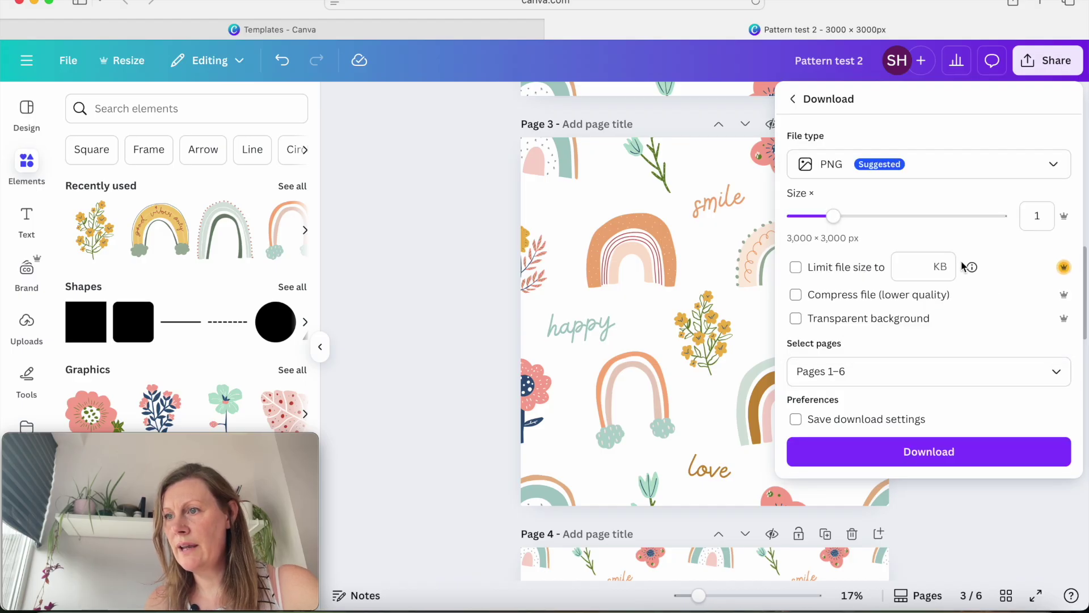
left_click(1057, 376)
scroll(906, 280, "down", 1)
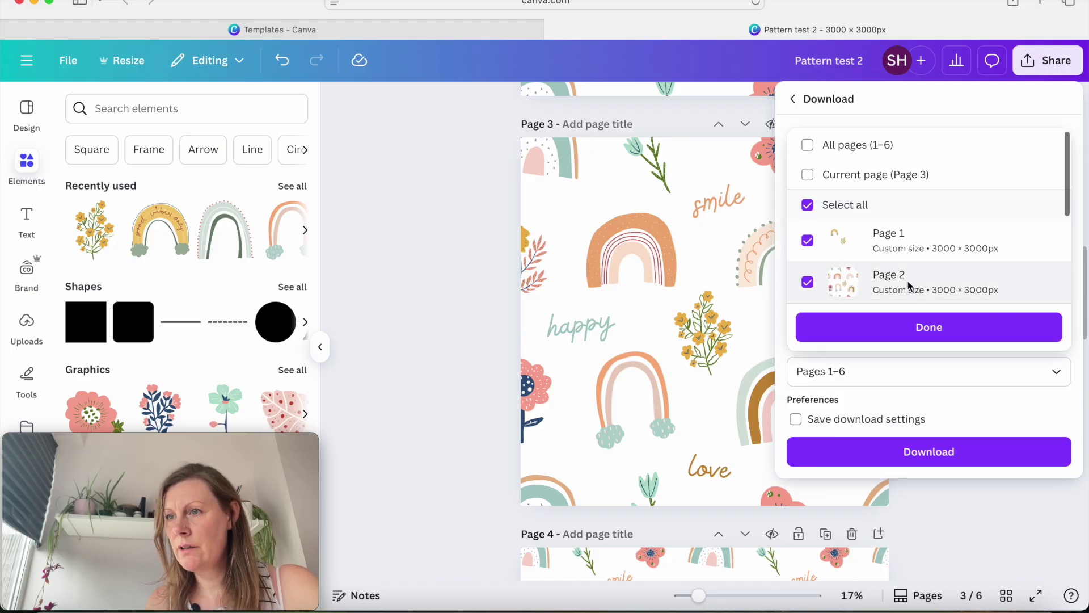
left_click(807, 176)
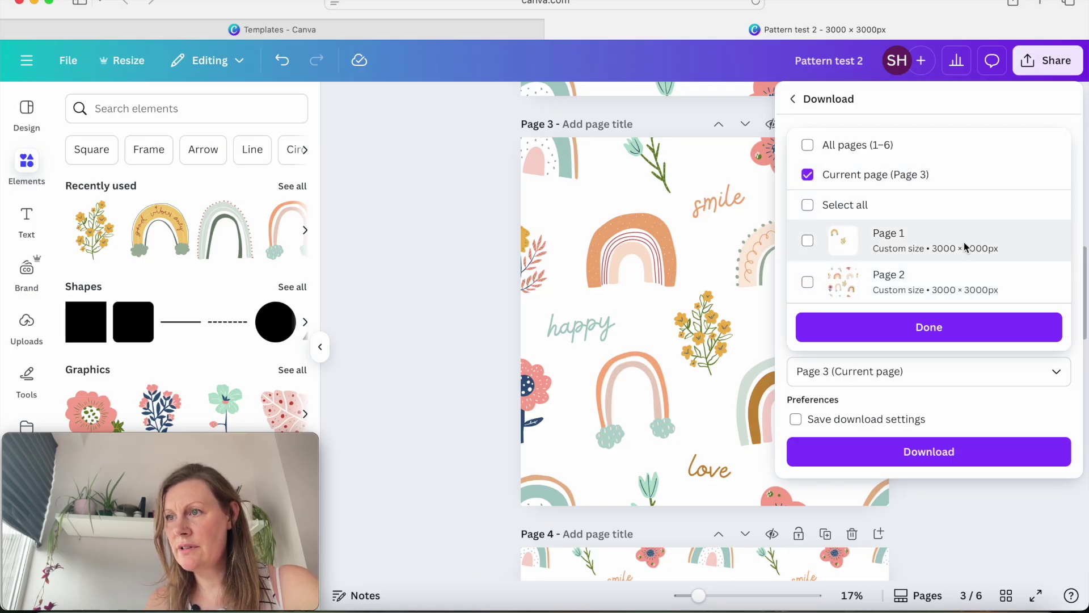
scroll(965, 247, "down", 2)
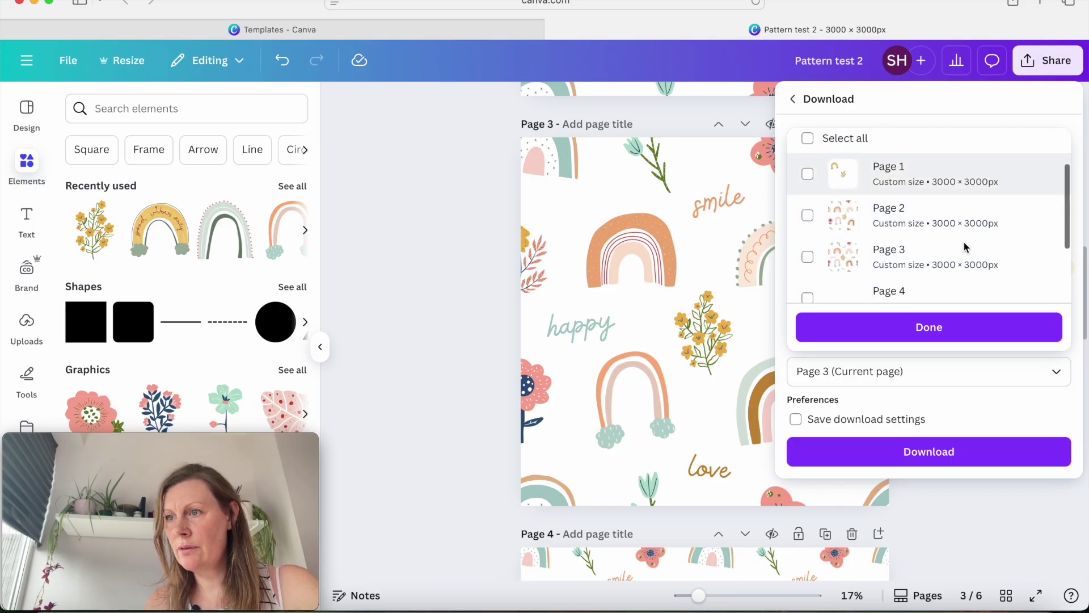
left_click(959, 326)
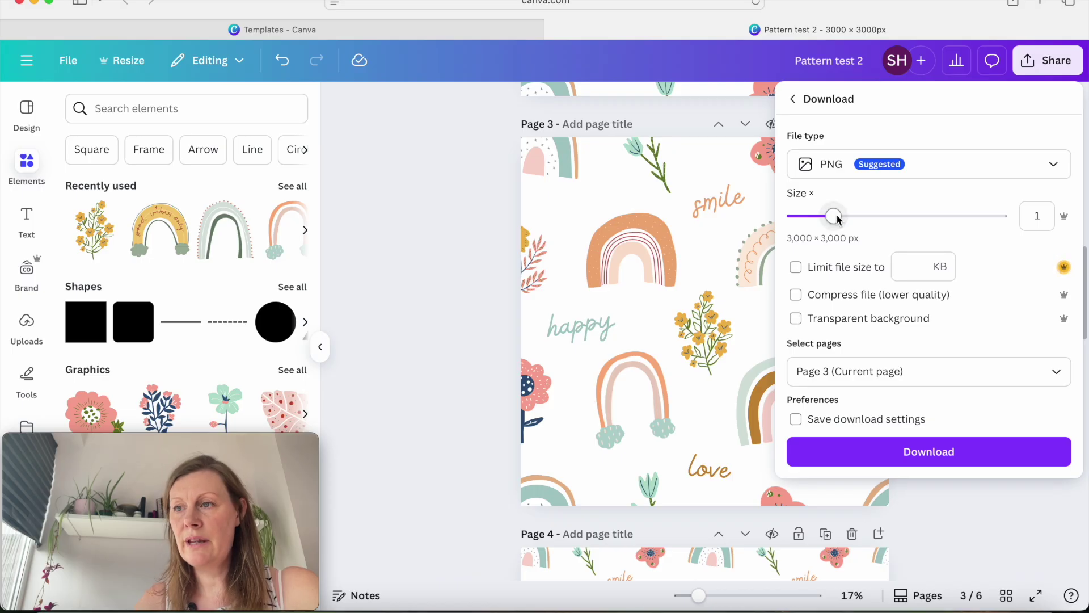
- Export page 3 as a PNG at the maximum 3.125× size (9,375 × 9,375 px) with an opaque background
left_click_drag(834, 216, 1015, 215)
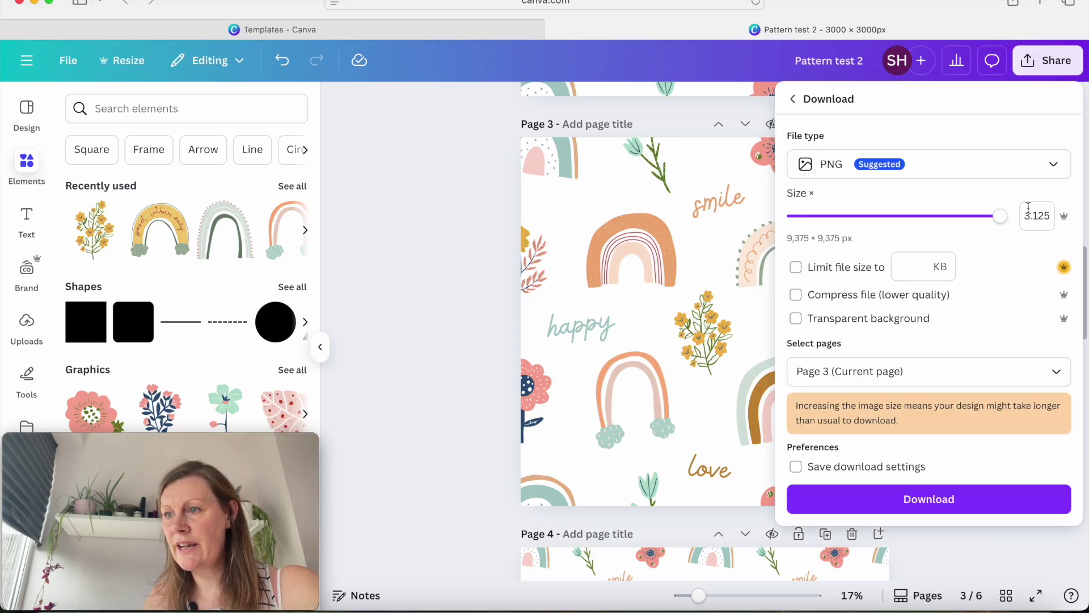
left_click(992, 318)
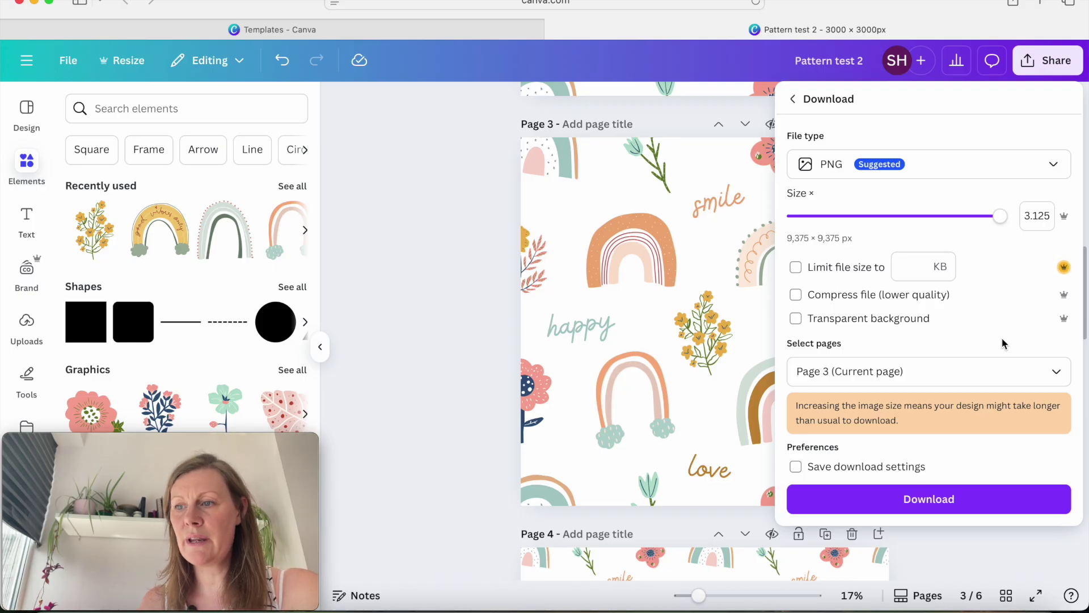
left_click(964, 320)
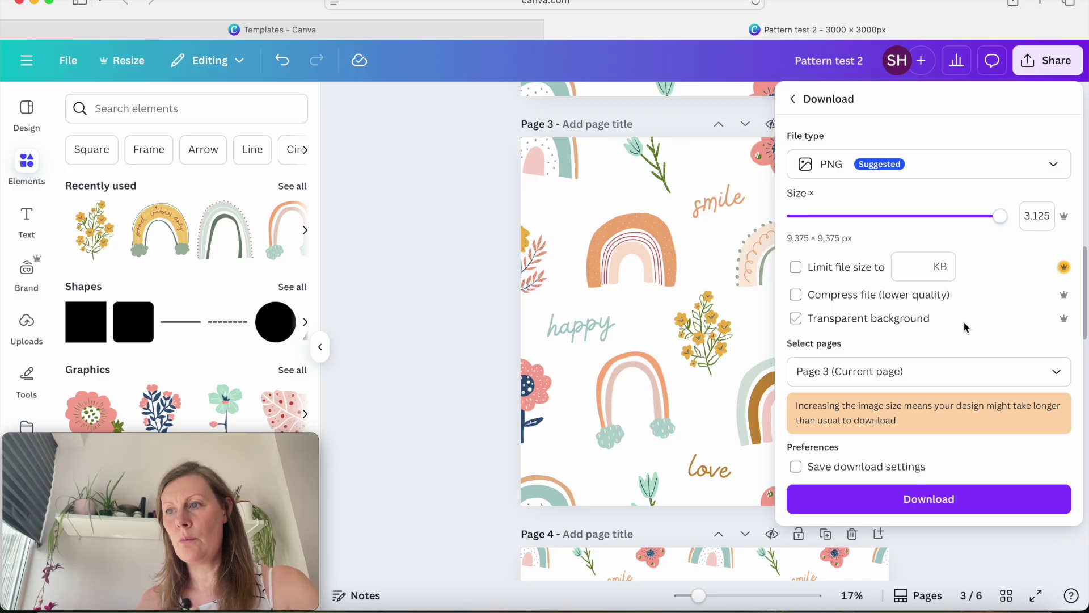
left_click(966, 327)
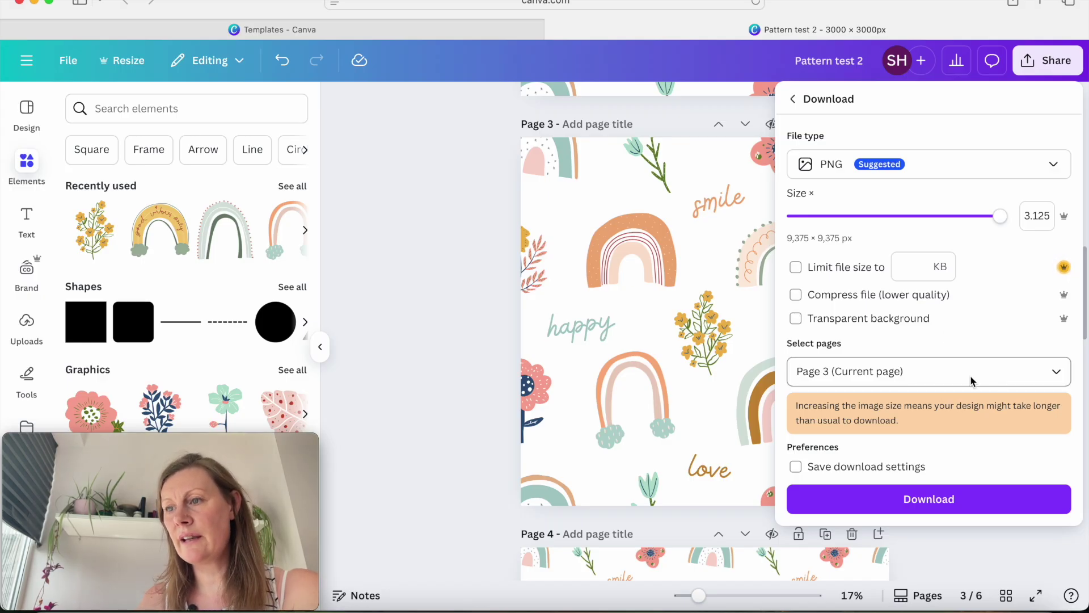
left_click(942, 500)
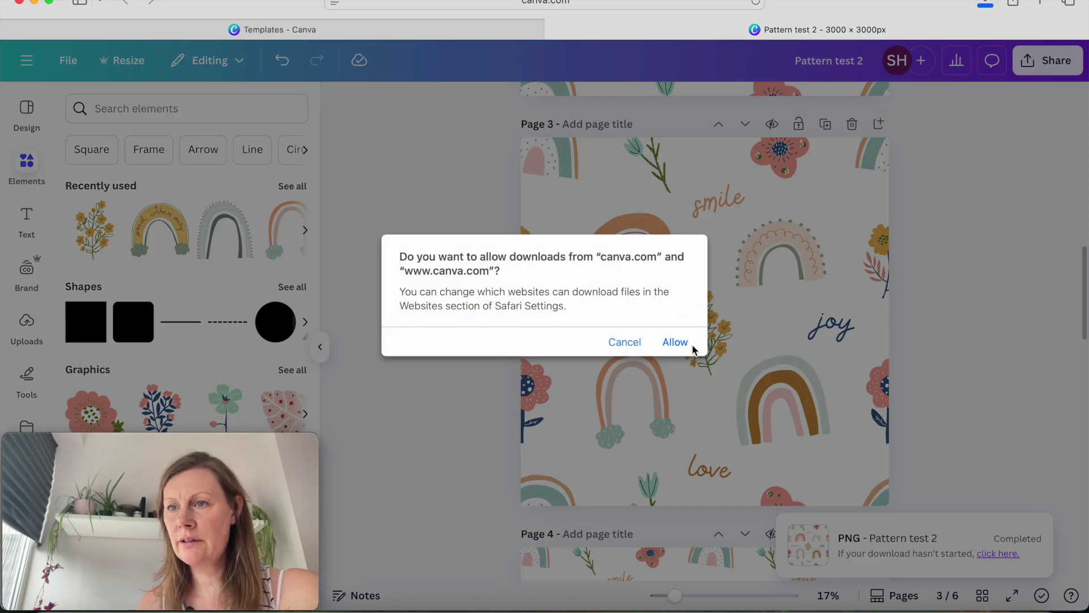
- Allow canva.com downloads in Safari, then close the Pattern test 2.png preview
left_click(657, 342)
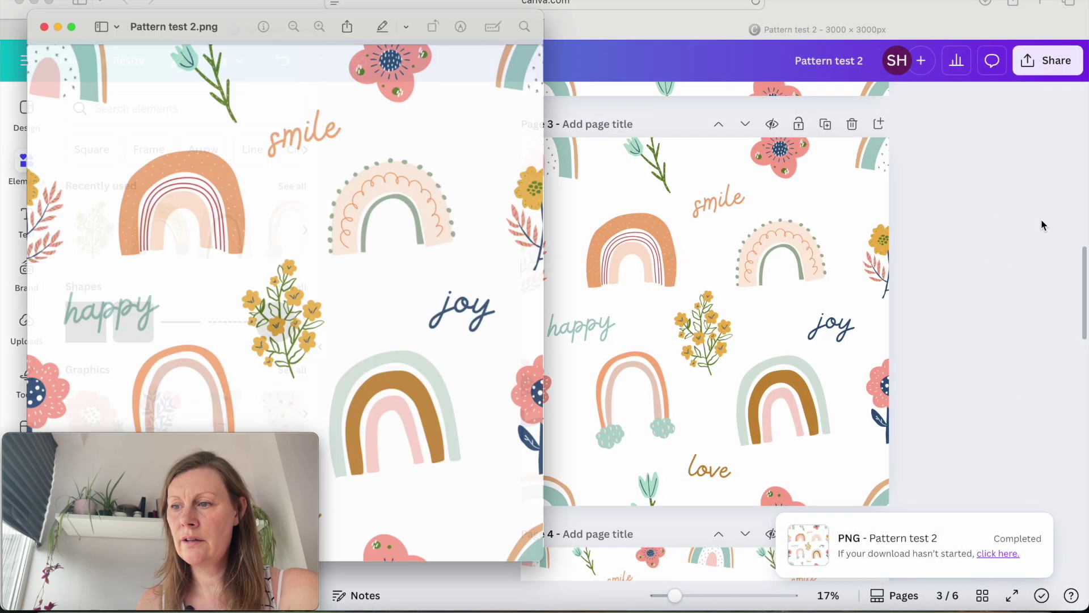
left_click(22, 4)
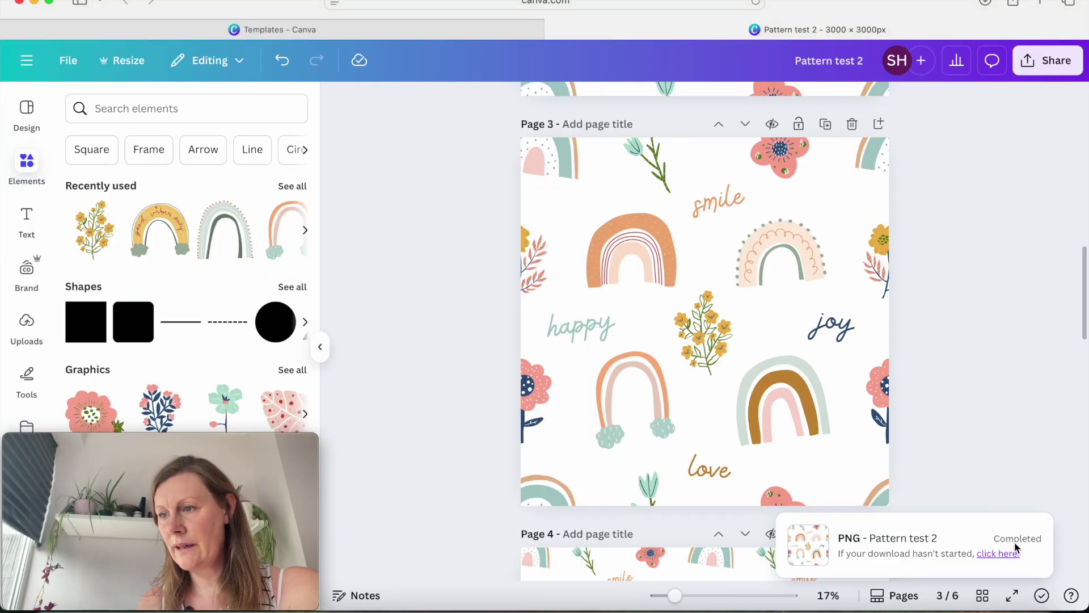
- Upload Pattern test 2.png from Downloads, then add a blank page 4 after page 3
left_click(321, 347)
left_click(27, 321)
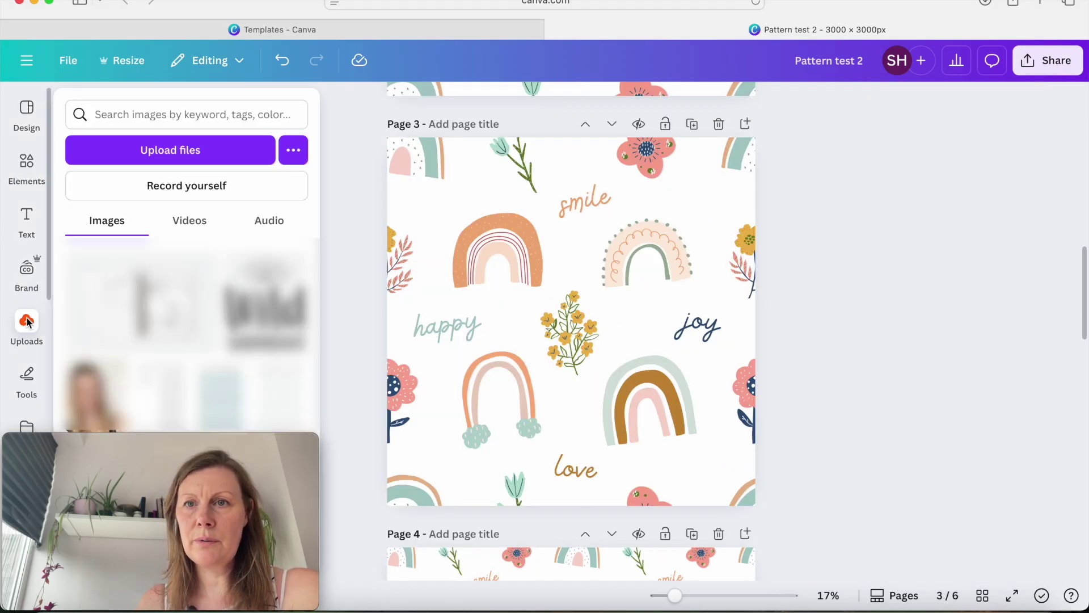
left_click(193, 150)
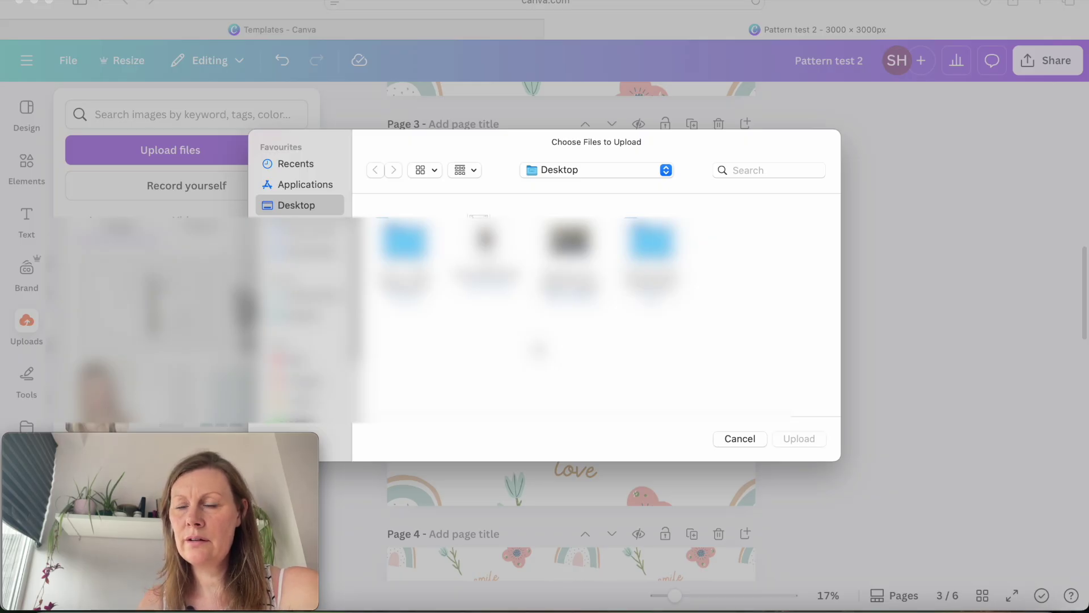
left_click(301, 247)
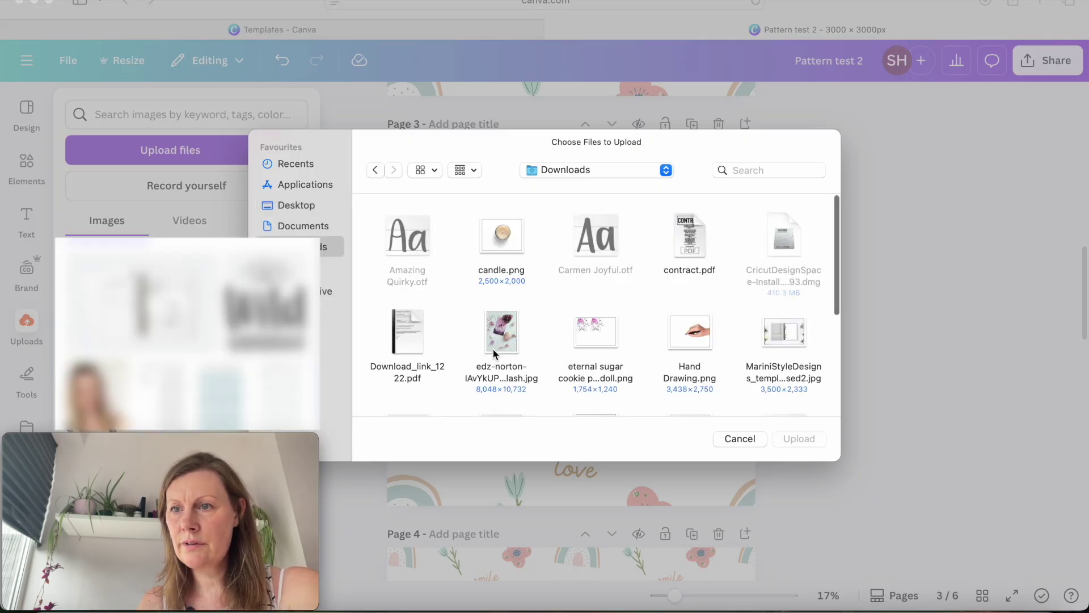
left_click(424, 170)
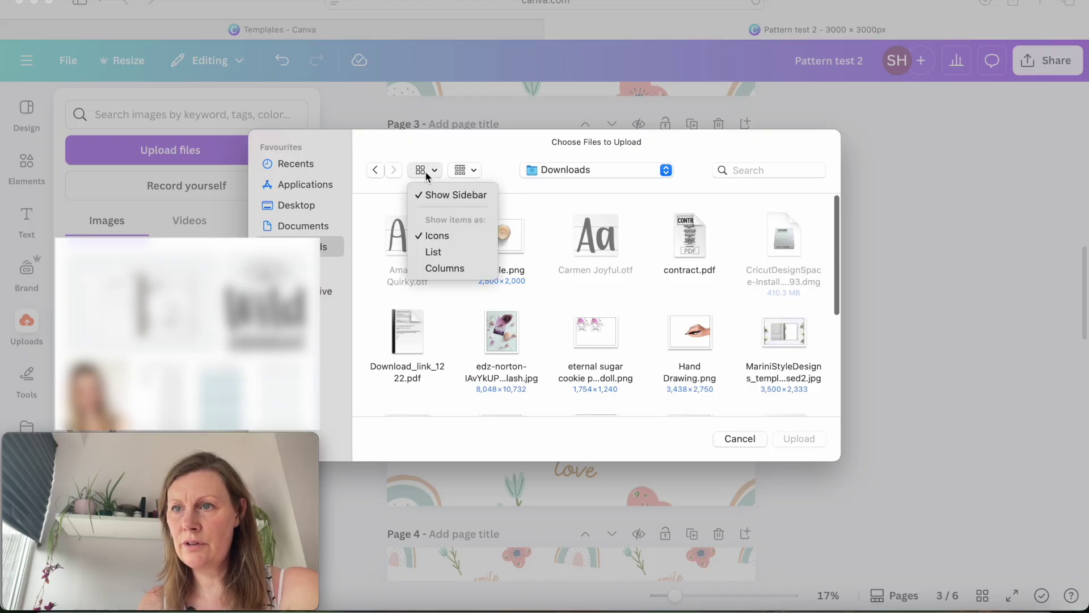
left_click(453, 253)
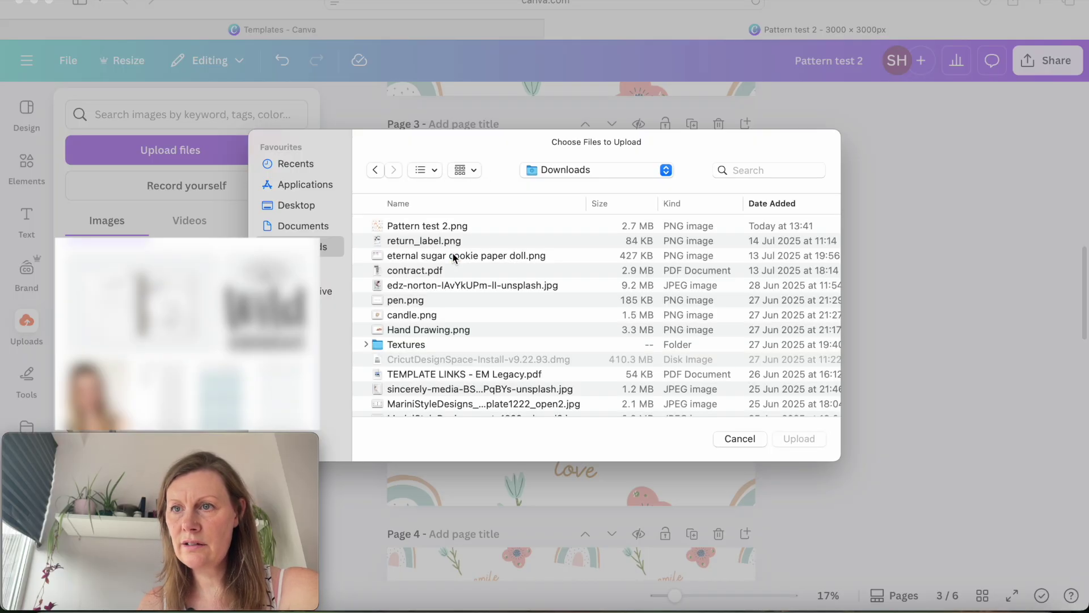
left_click(444, 229)
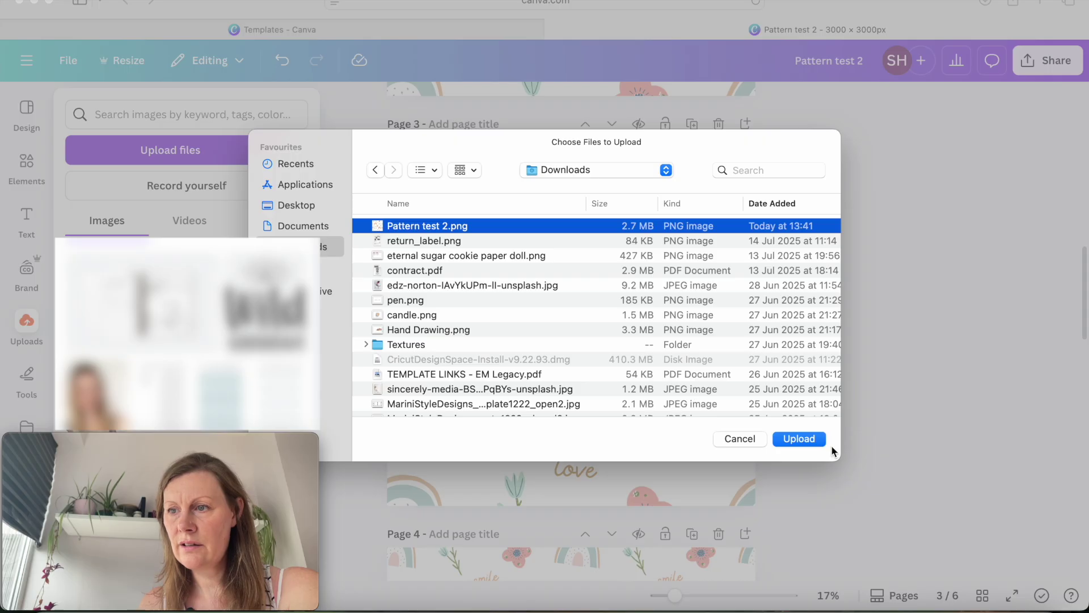
left_click(799, 439)
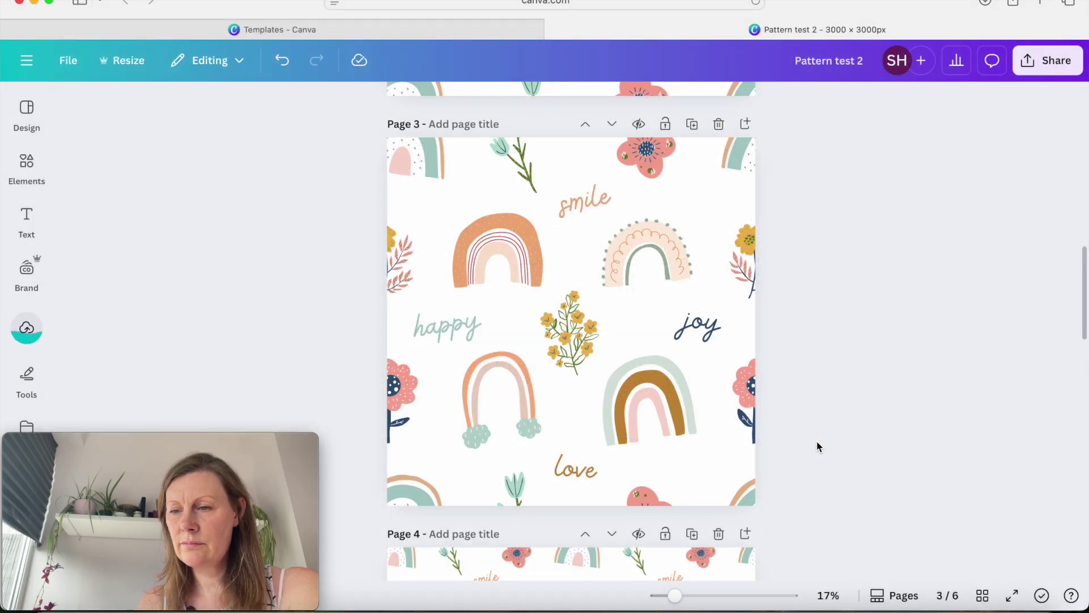
left_click(745, 123)
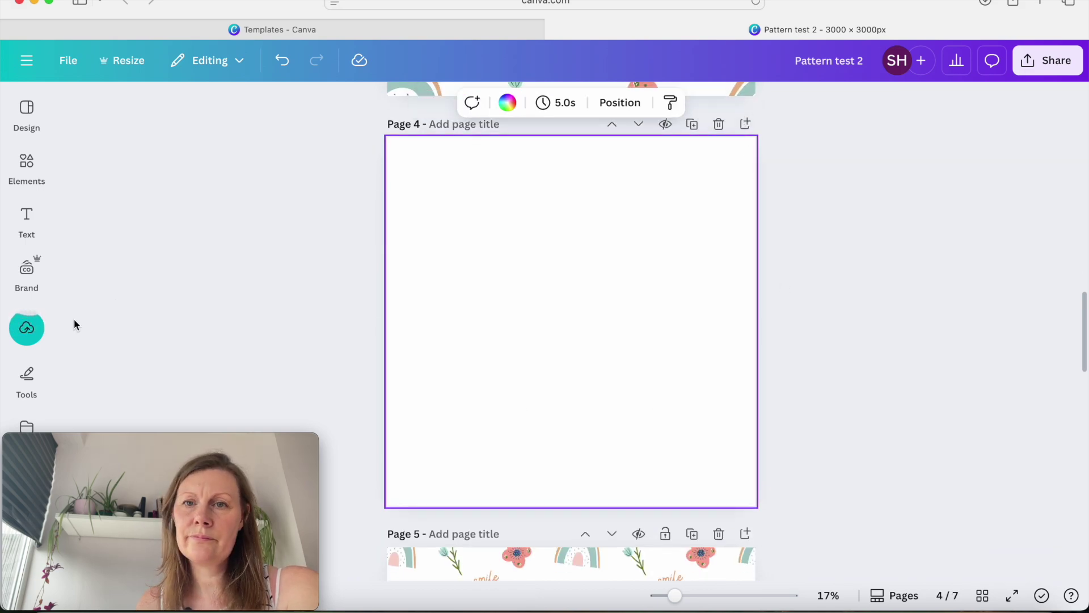
- Add the uploaded pattern image to page 4
left_click(17, 327)
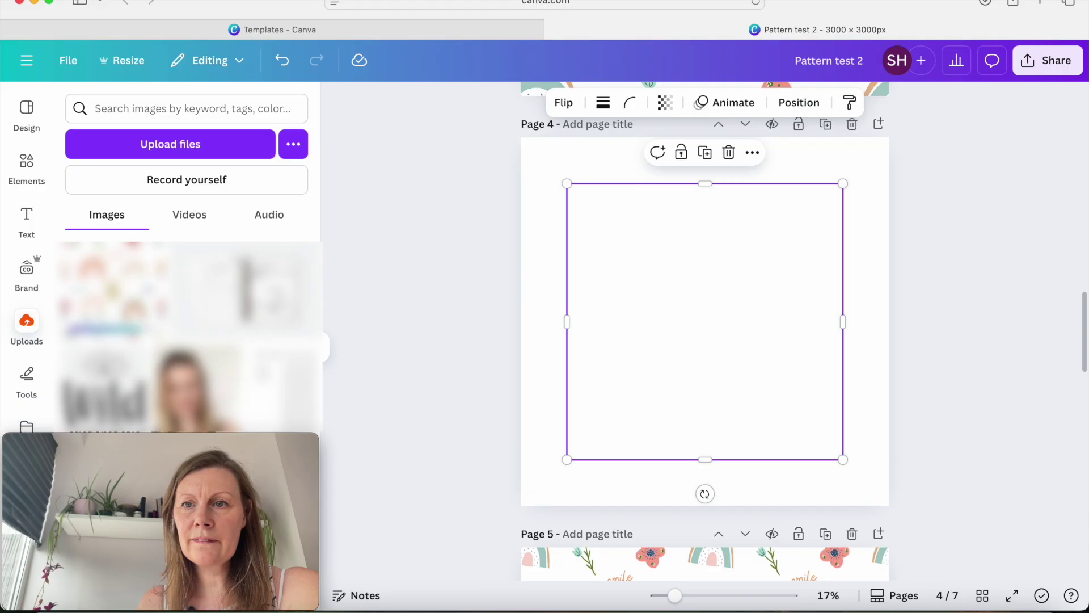
left_click(324, 347)
left_click(867, 459)
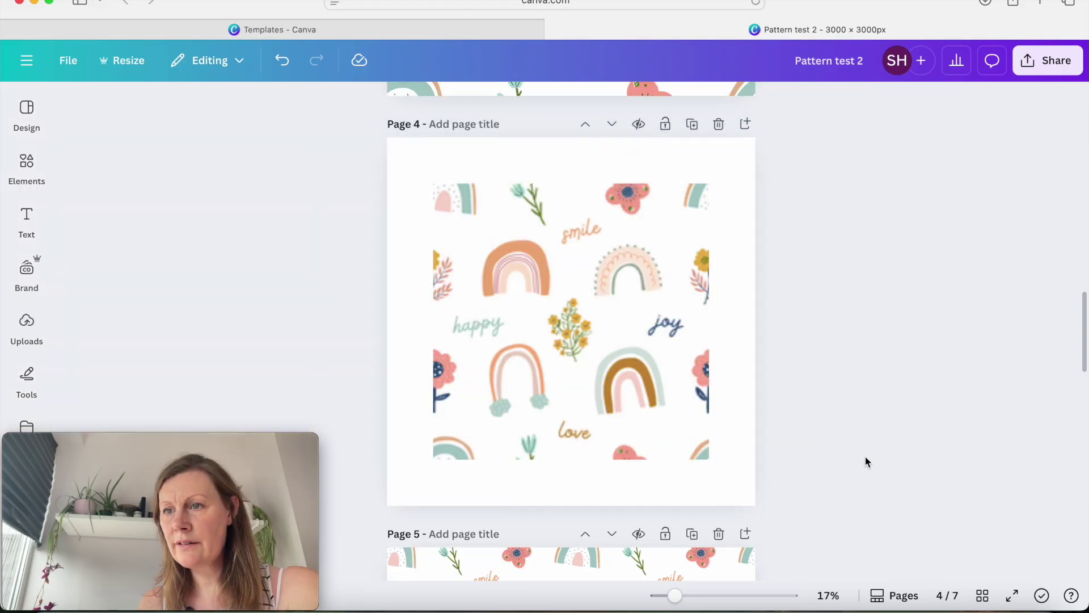
- Move the pattern to the top-left at 1500×1500 and place a copy to its right
left_click(646, 389)
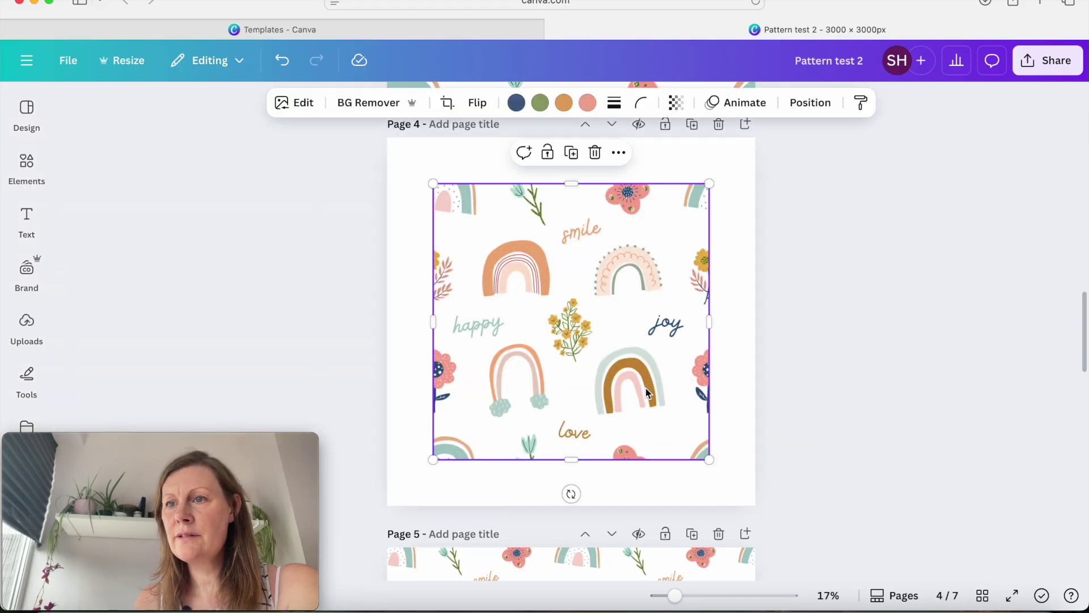
left_click_drag(646, 389, 598, 342)
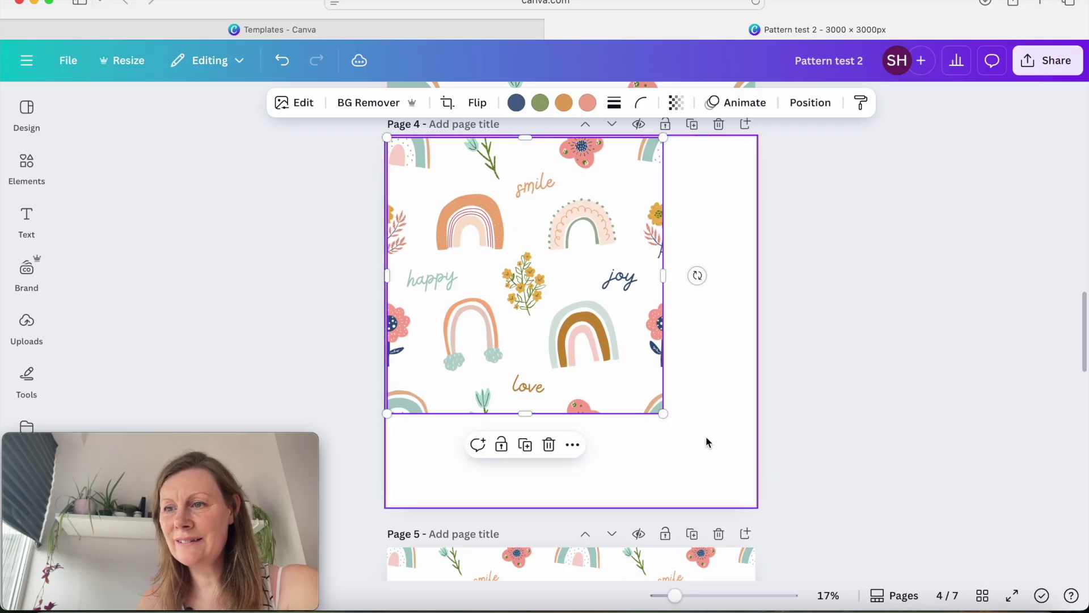
left_click_drag(666, 417, 572, 326)
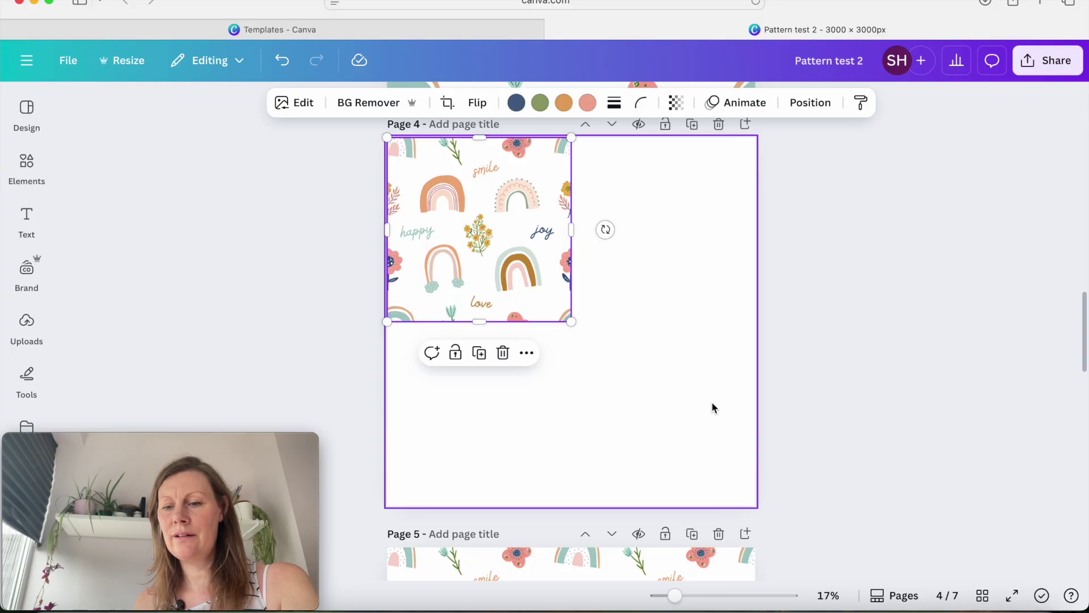
left_click_drag(533, 292, 716, 291, "alt")
left_click(707, 437)
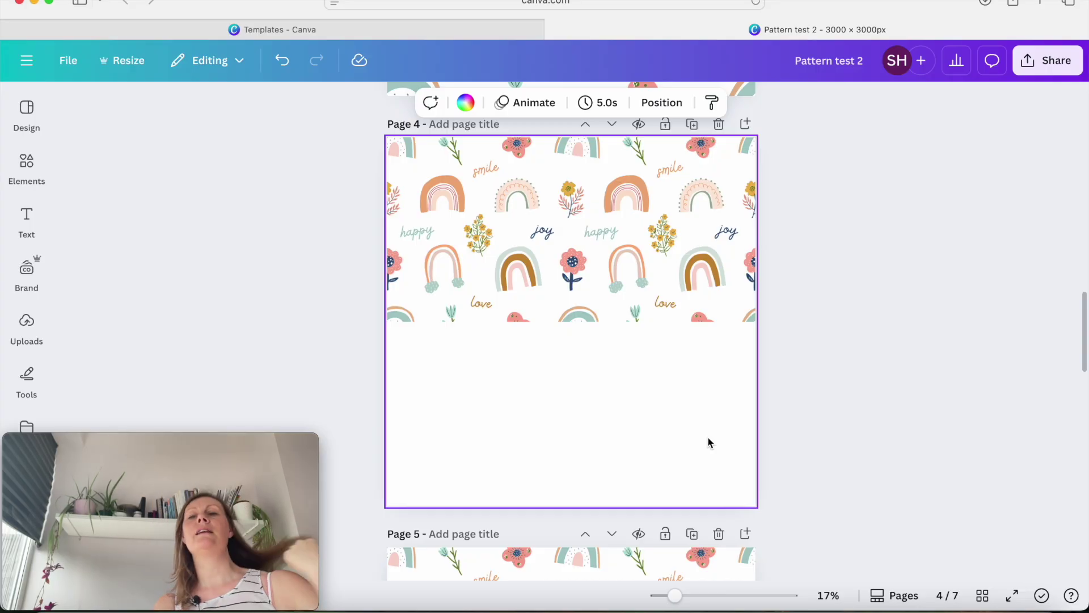
- Duplicate the tile into the lower-left and lower-right quarters, aligned flush with the page edges
left_click_drag(702, 402, 655, 284)
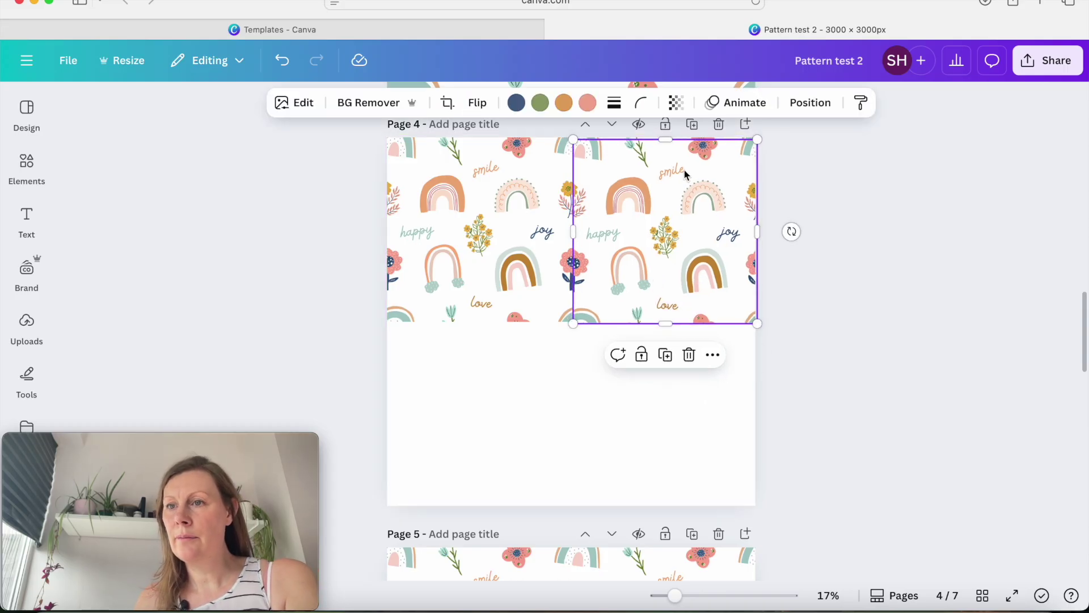
left_click_drag(683, 168, 487, 349)
left_click(611, 302)
left_click_drag(611, 302, 609, 483)
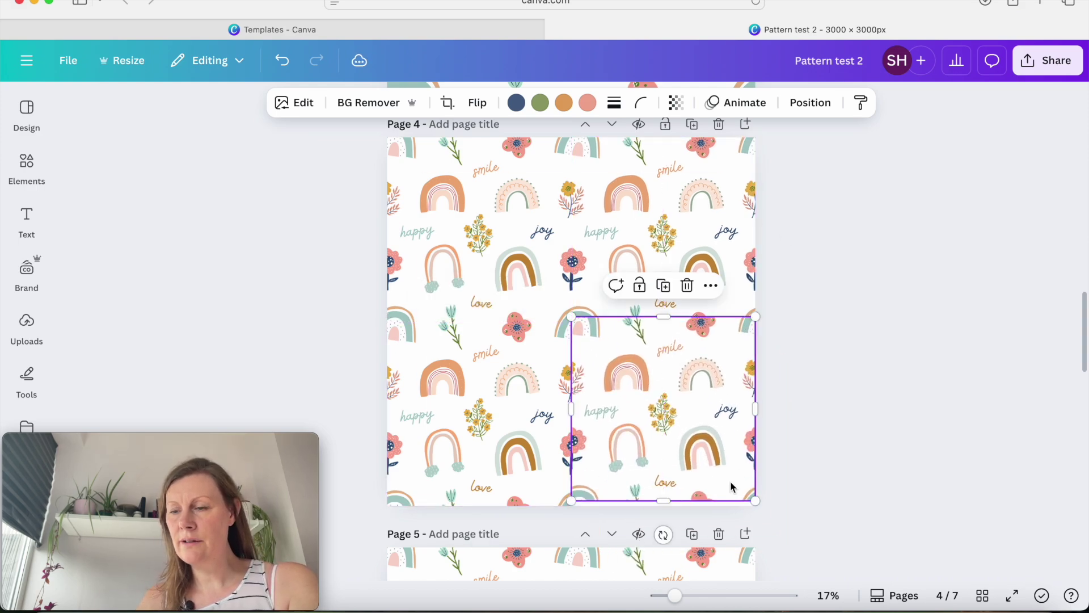
left_click_drag(657, 436, 658, 438)
left_click(904, 401)
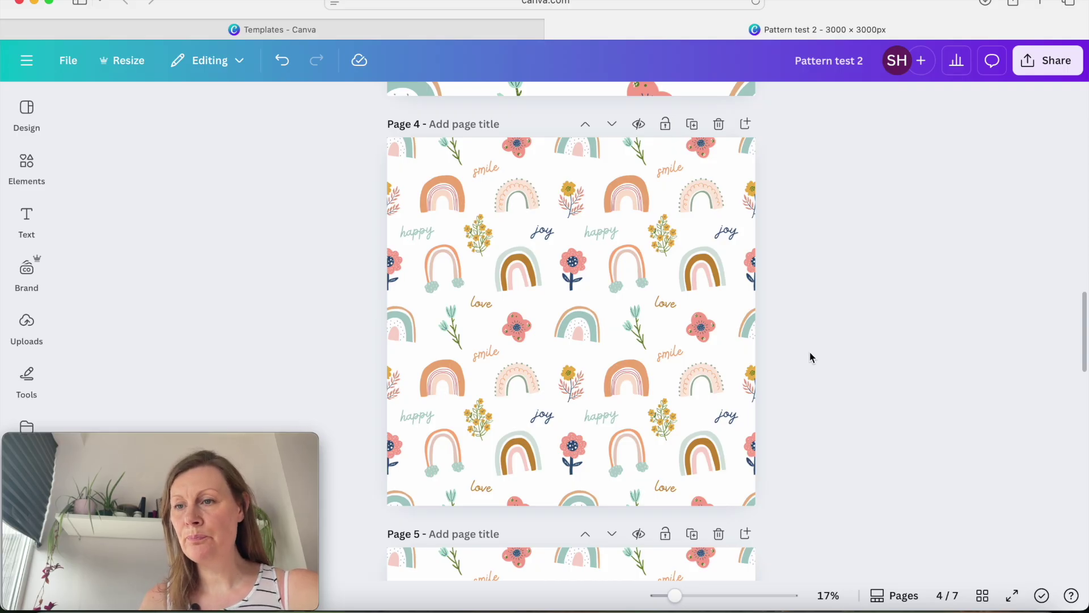
scroll(810, 356, "up", 1)
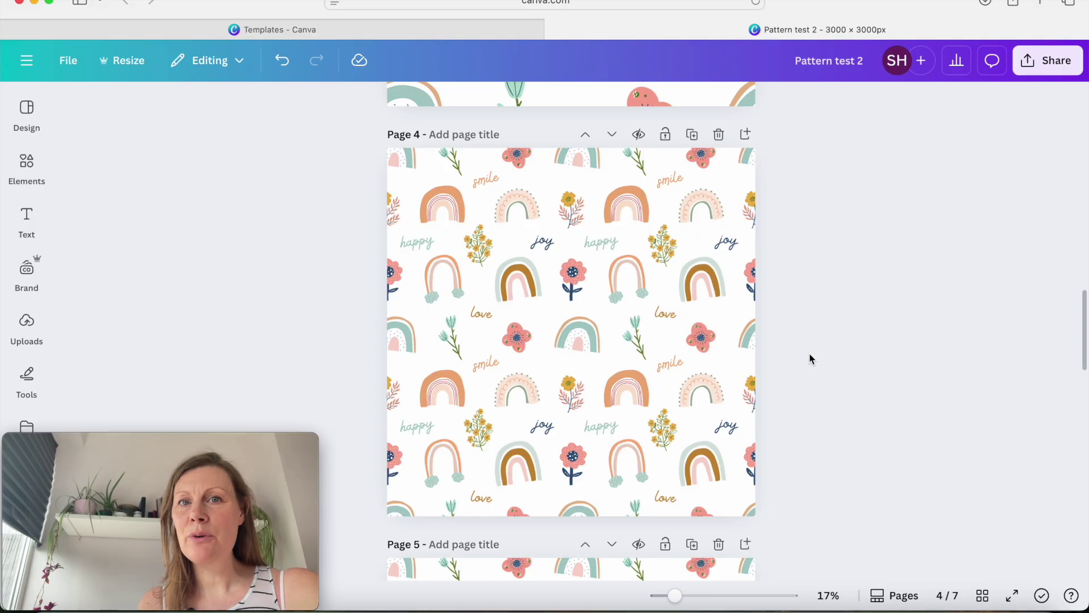